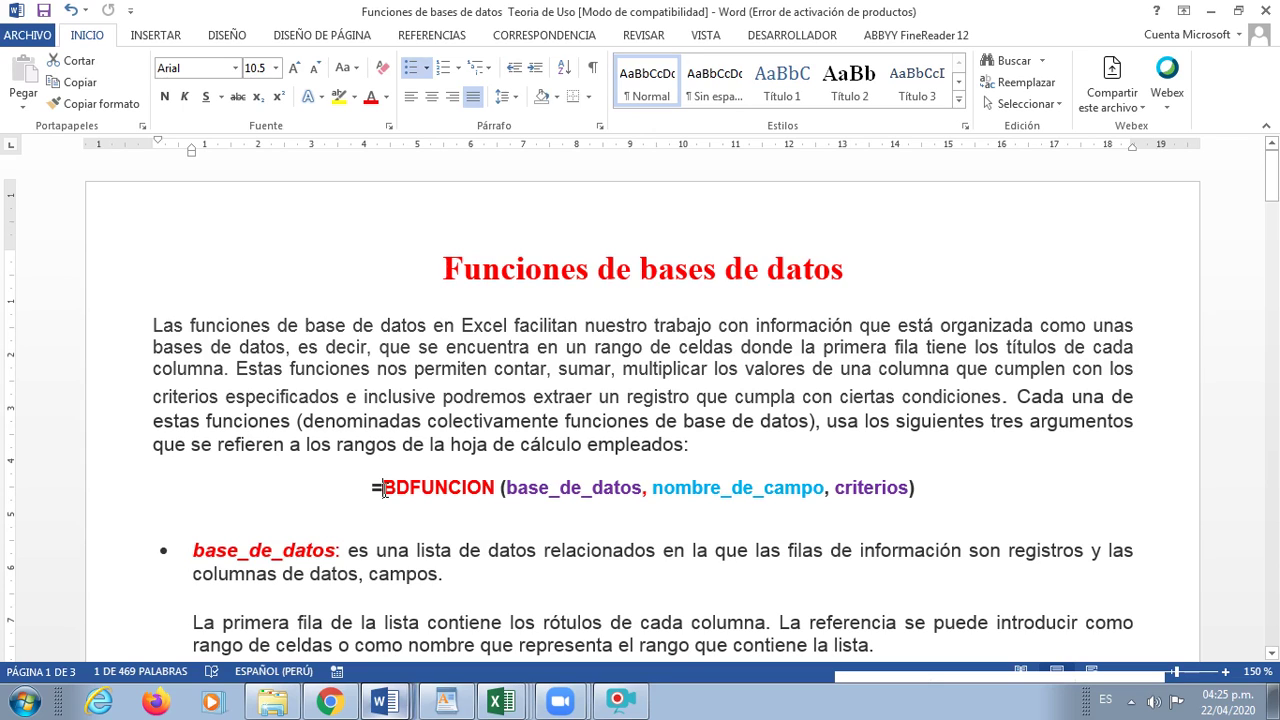
Step: Highlight the function name BDFUNCION and its leading equals sign in the general syntax line
drag(384, 489, 502, 491)
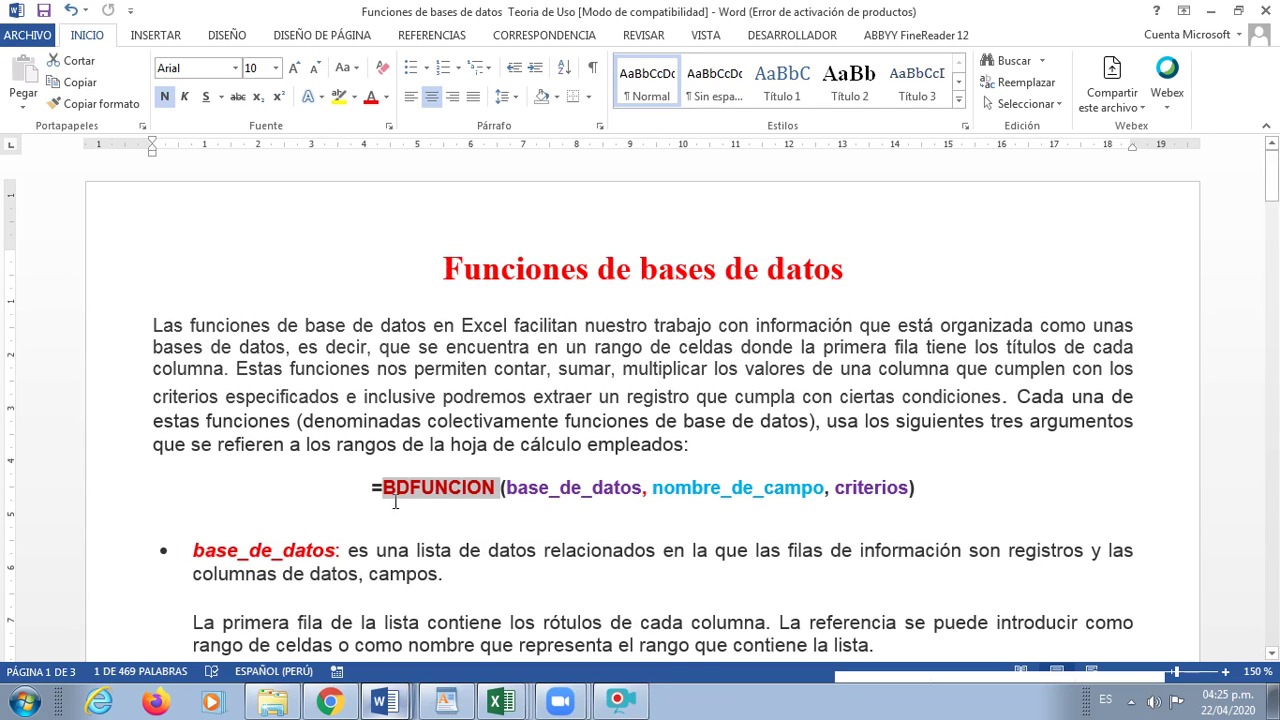
drag(373, 490, 381, 492)
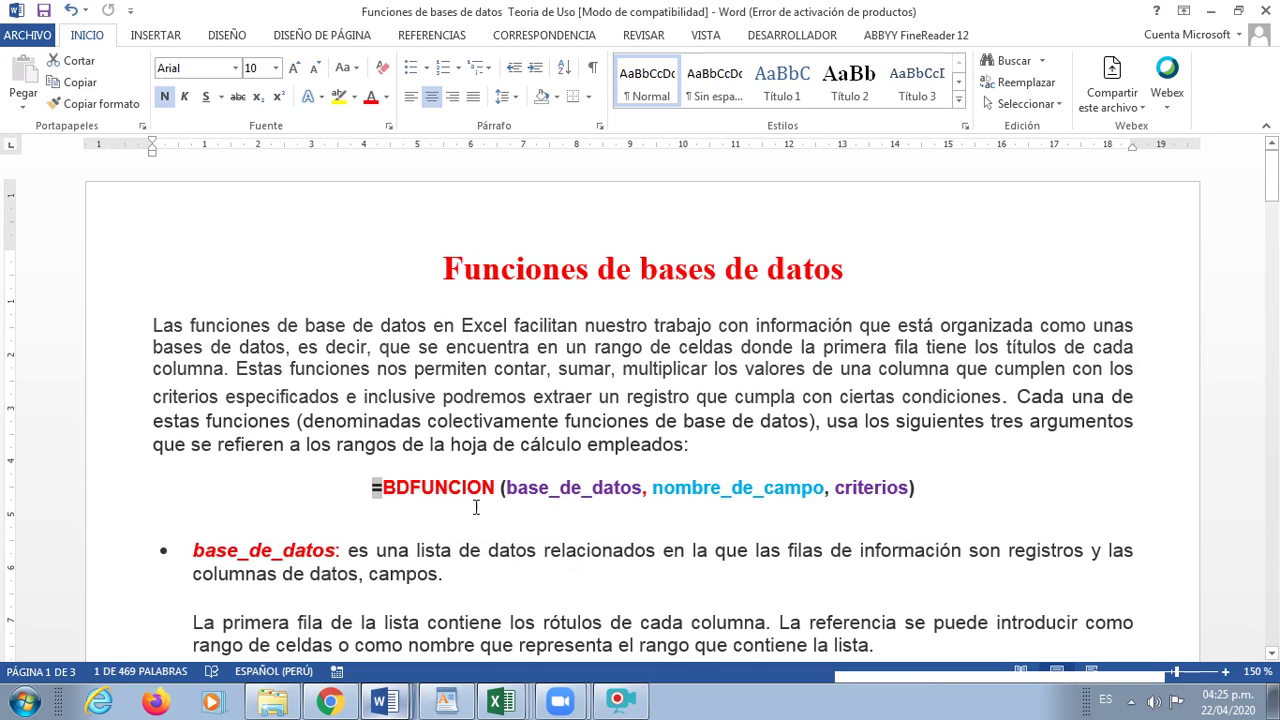
drag(384, 494, 490, 490)
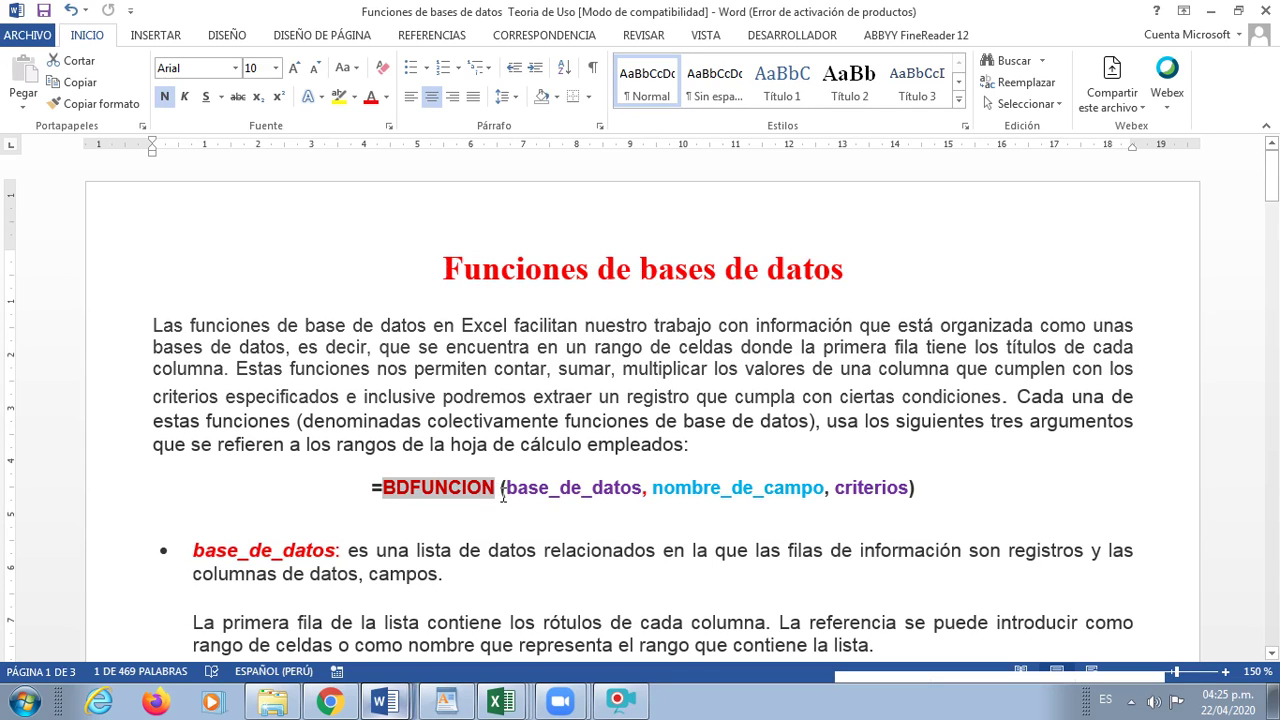
click(506, 497)
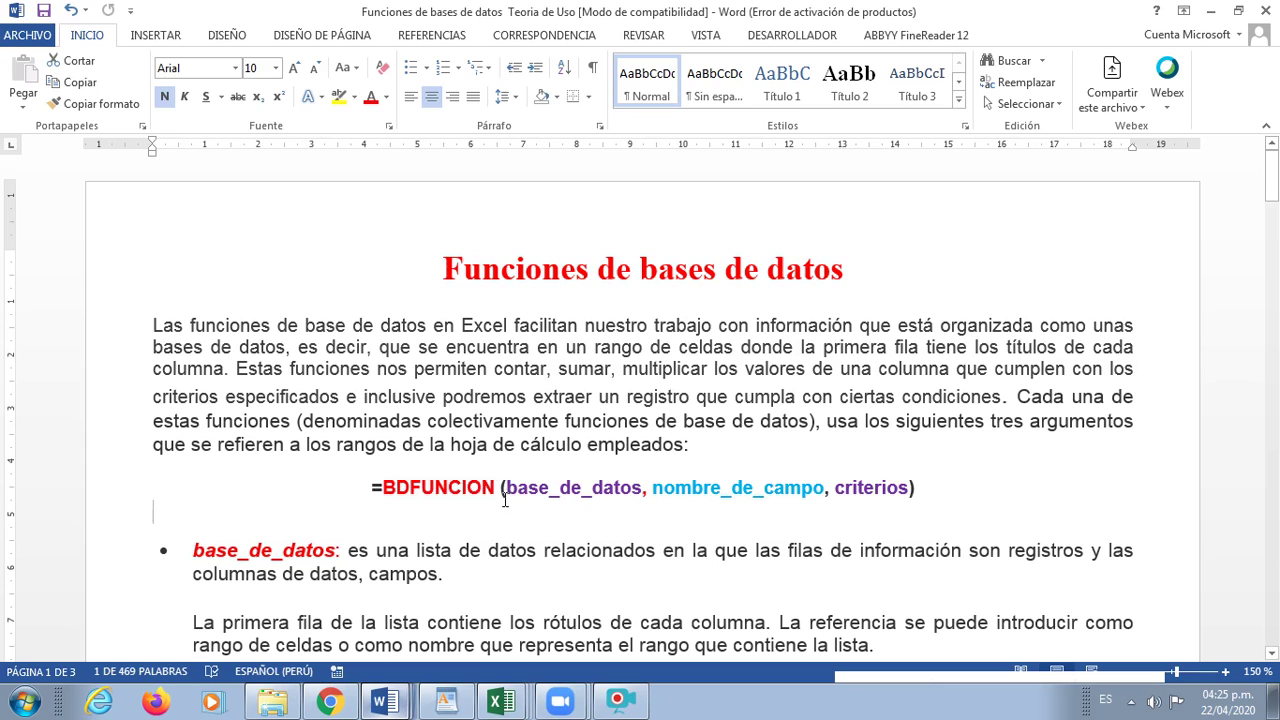
Step: Highlight each of the three BDFUNCION arguments in the syntax line: base_de_datos, nombre_de_campo and criterios
drag(507, 493, 621, 494)
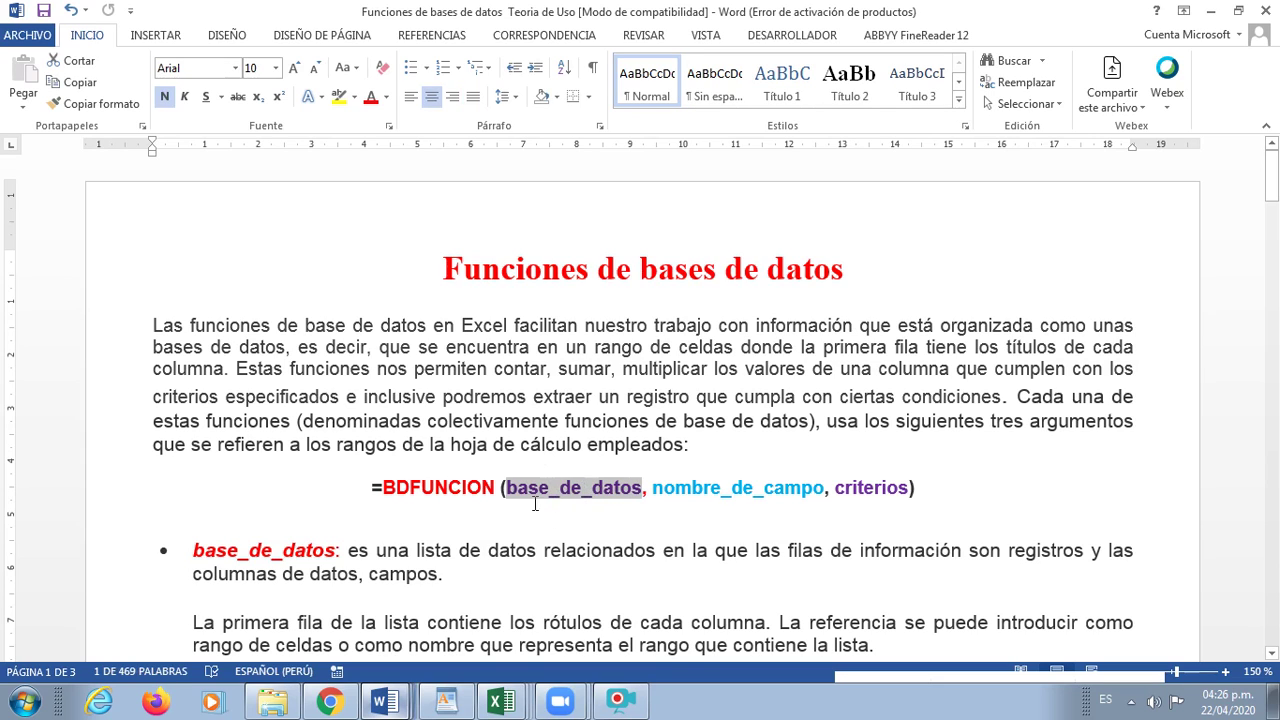
click(646, 497)
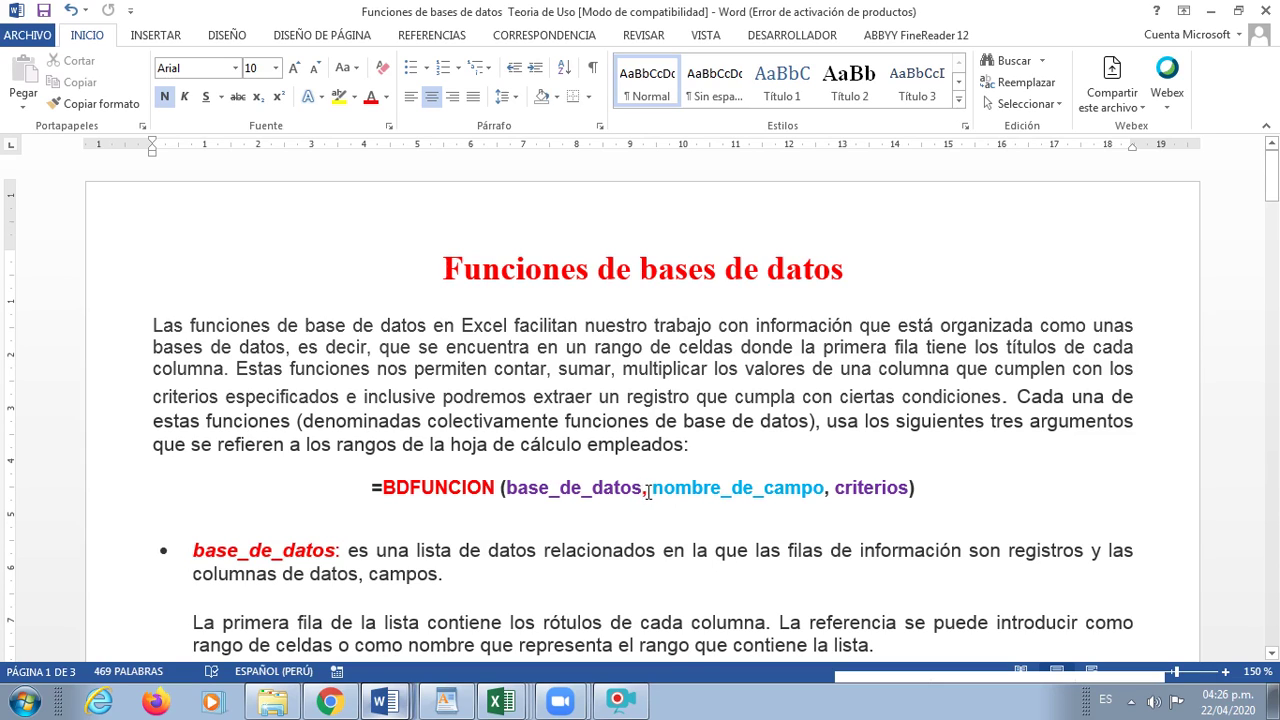
drag(654, 492, 818, 494)
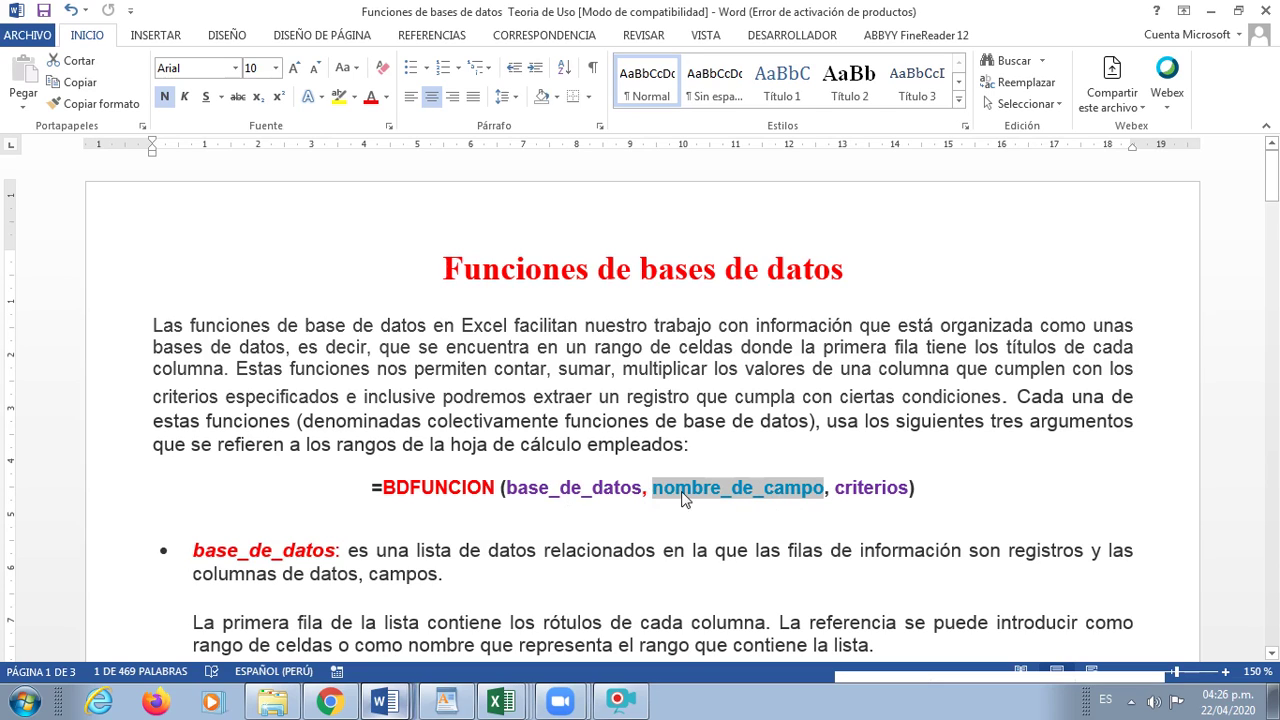
drag(834, 490, 906, 496)
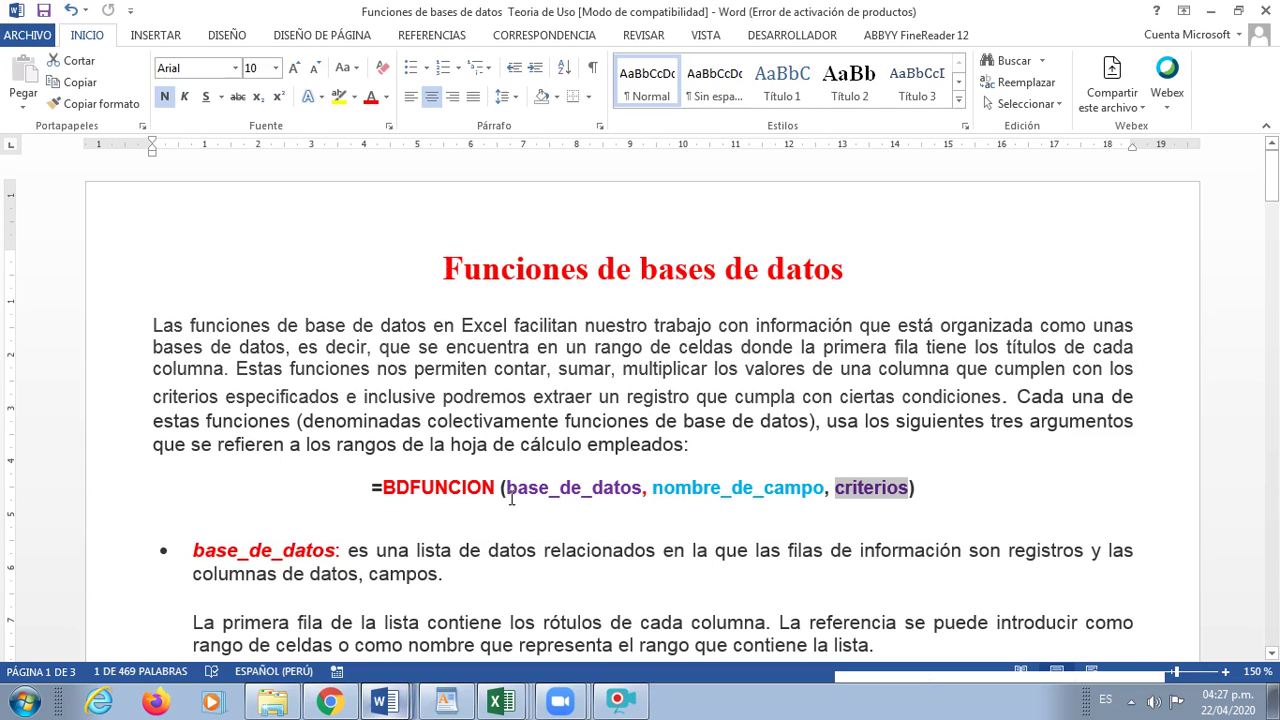
drag(510, 493, 647, 497)
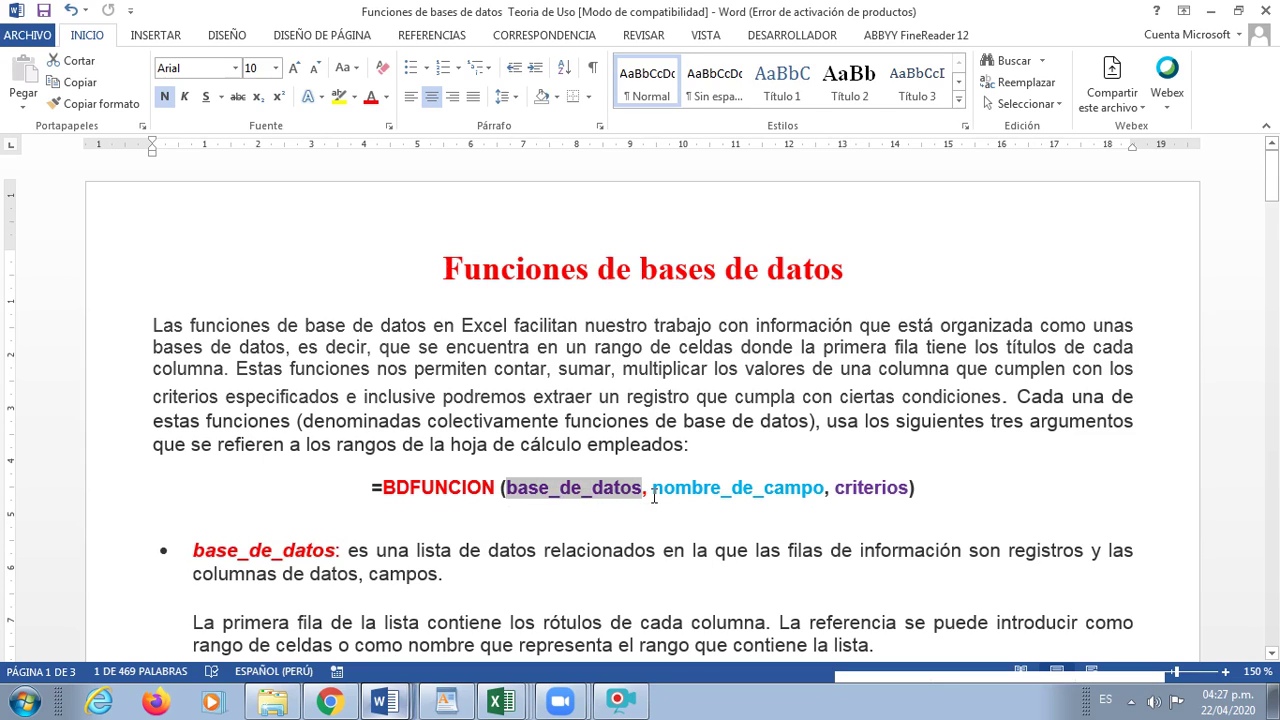
drag(655, 497, 805, 497)
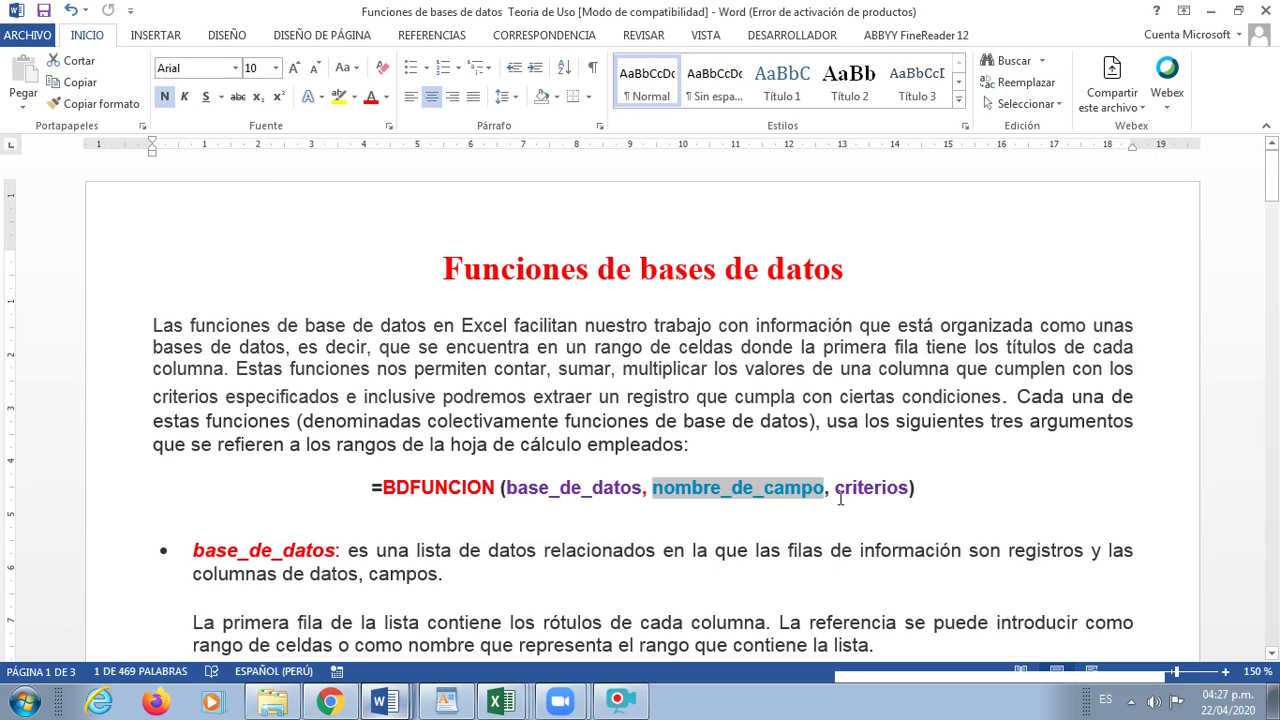
drag(838, 494, 908, 497)
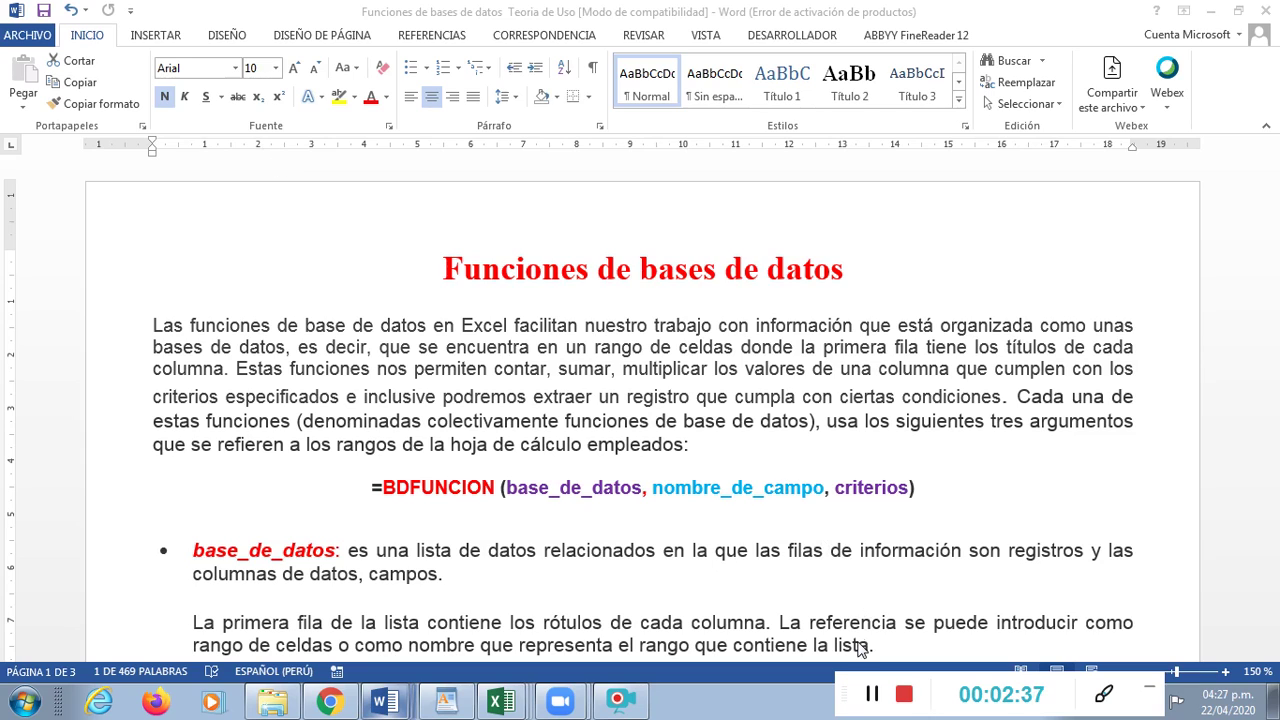
click(872, 704)
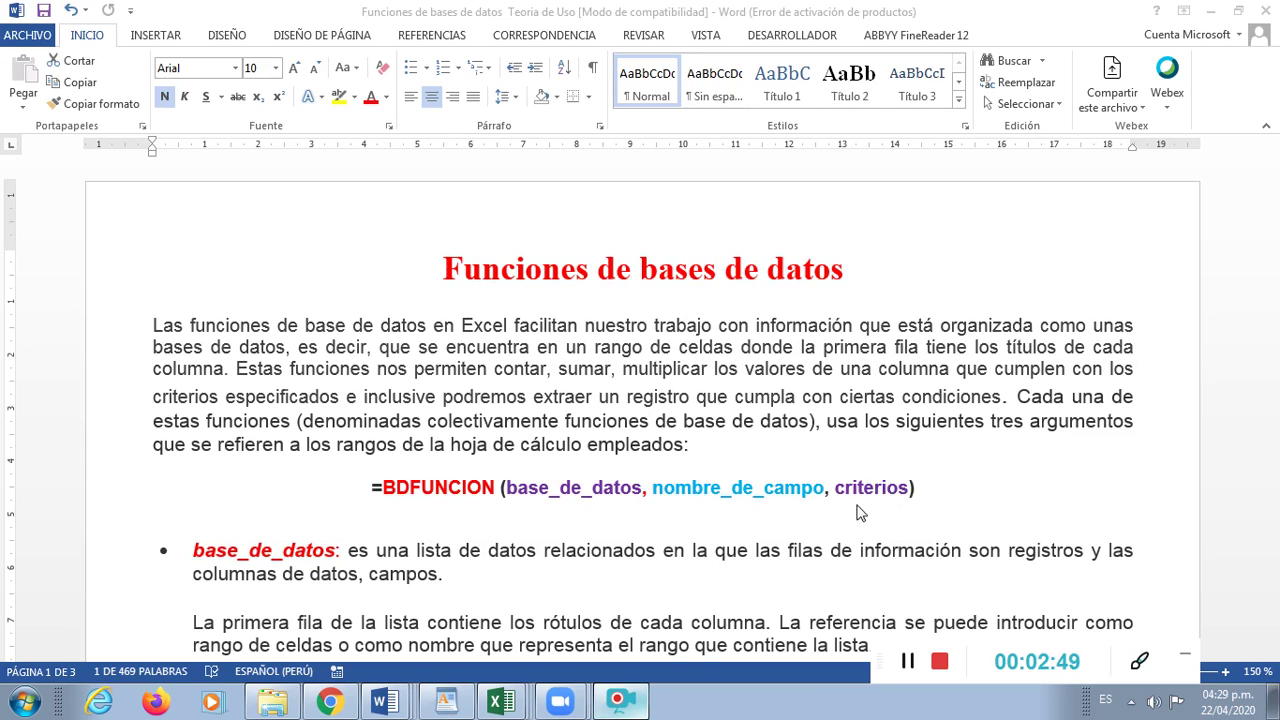
click(1063, 471)
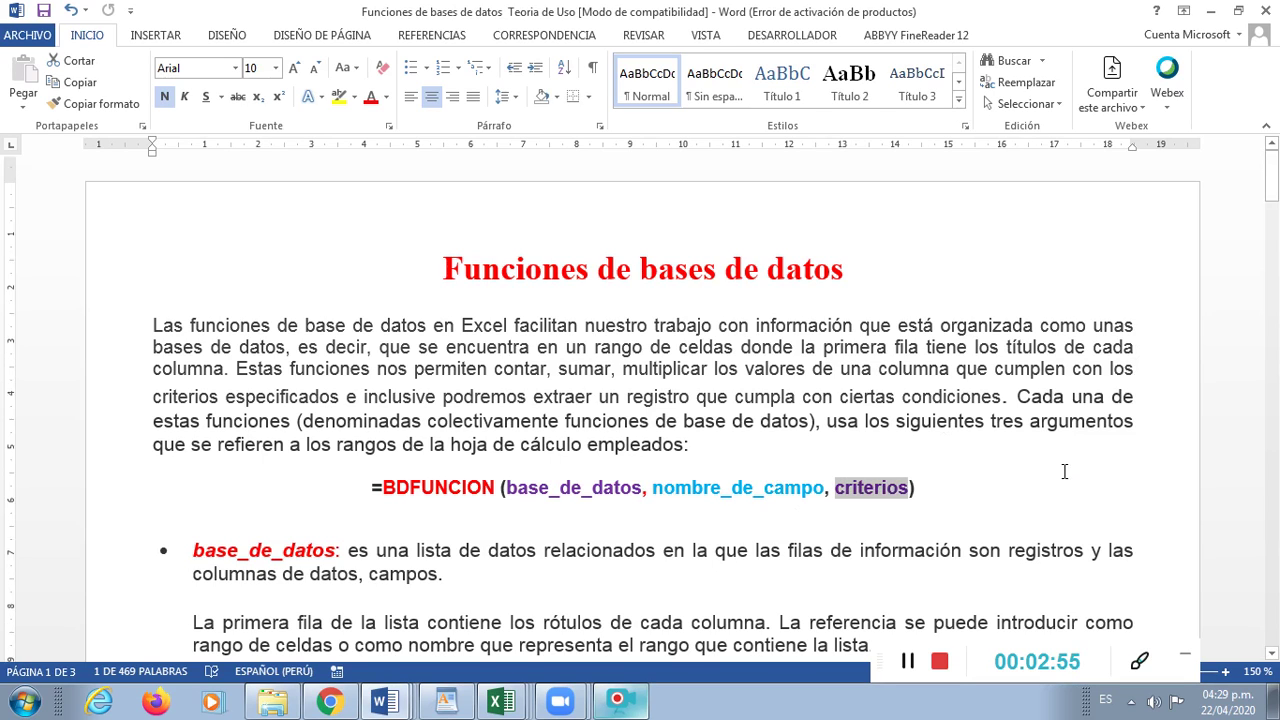
Step: Read through the definitions of base_de_datos, nombre_de_campo and criterios, down to the BDPROMEDIO section
scroll(1064, 471, down, 1)
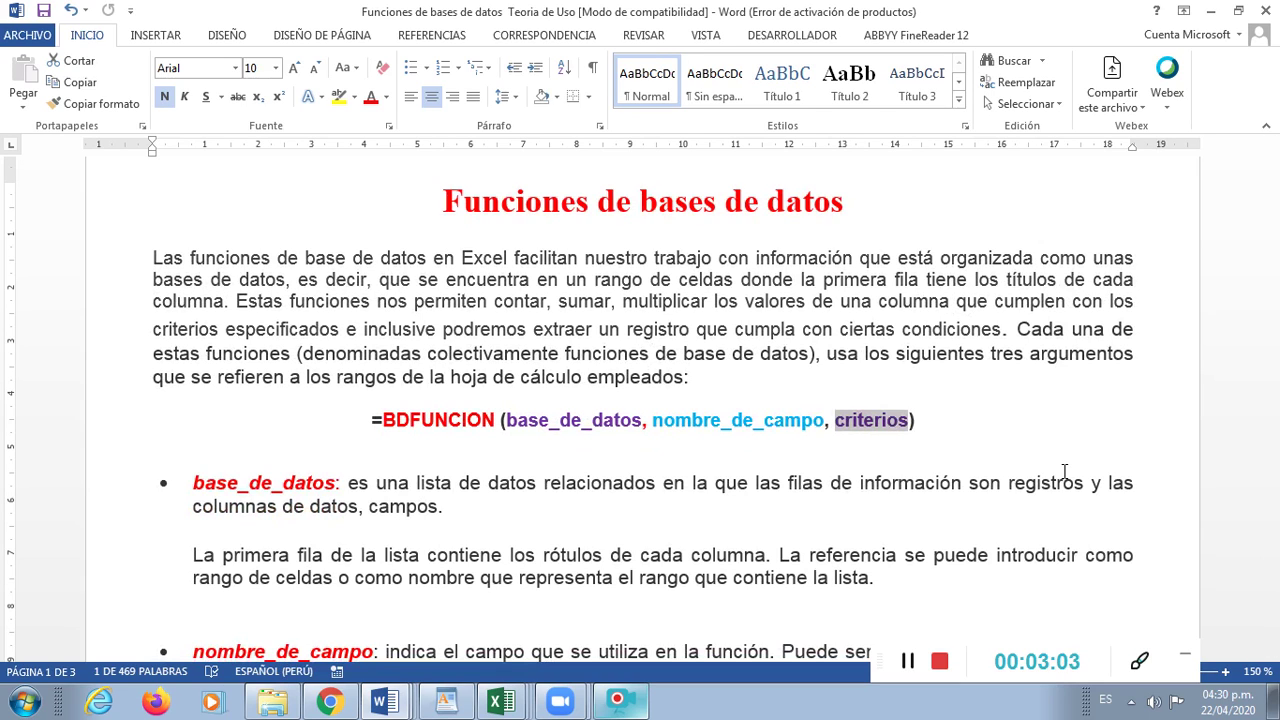
scroll(1064, 473, down, 2)
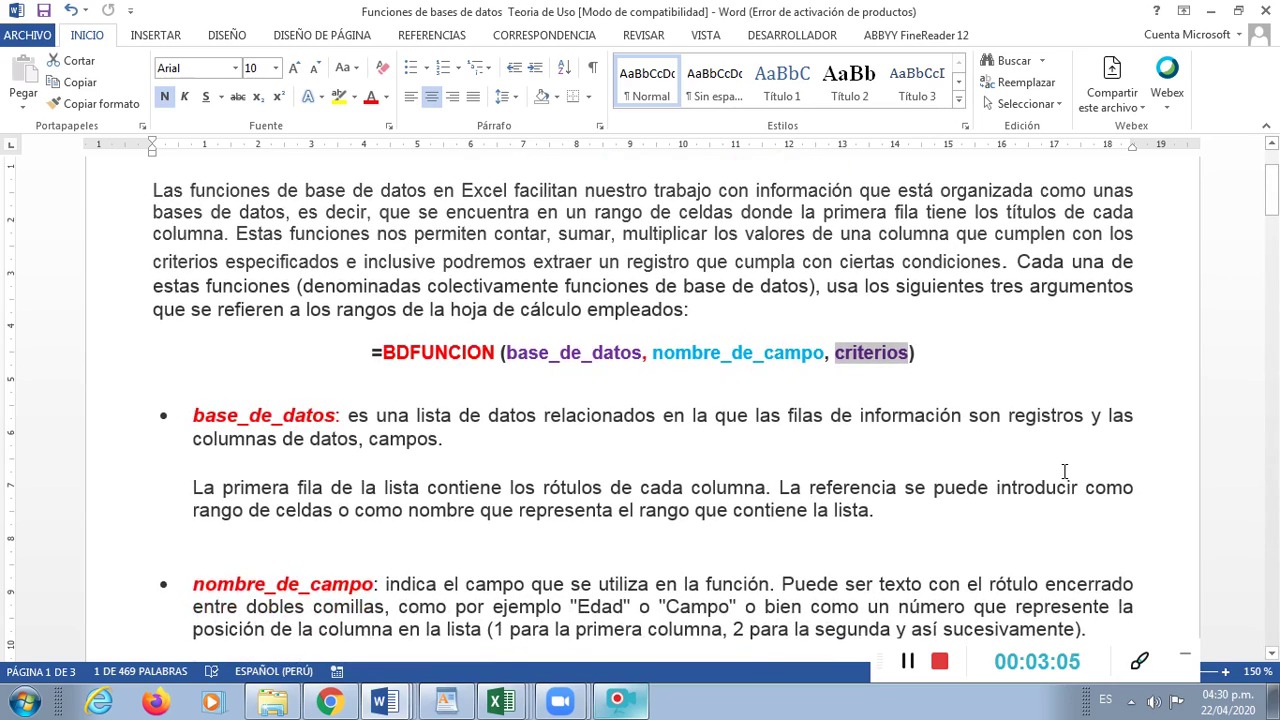
scroll(533, 522, down, 2)
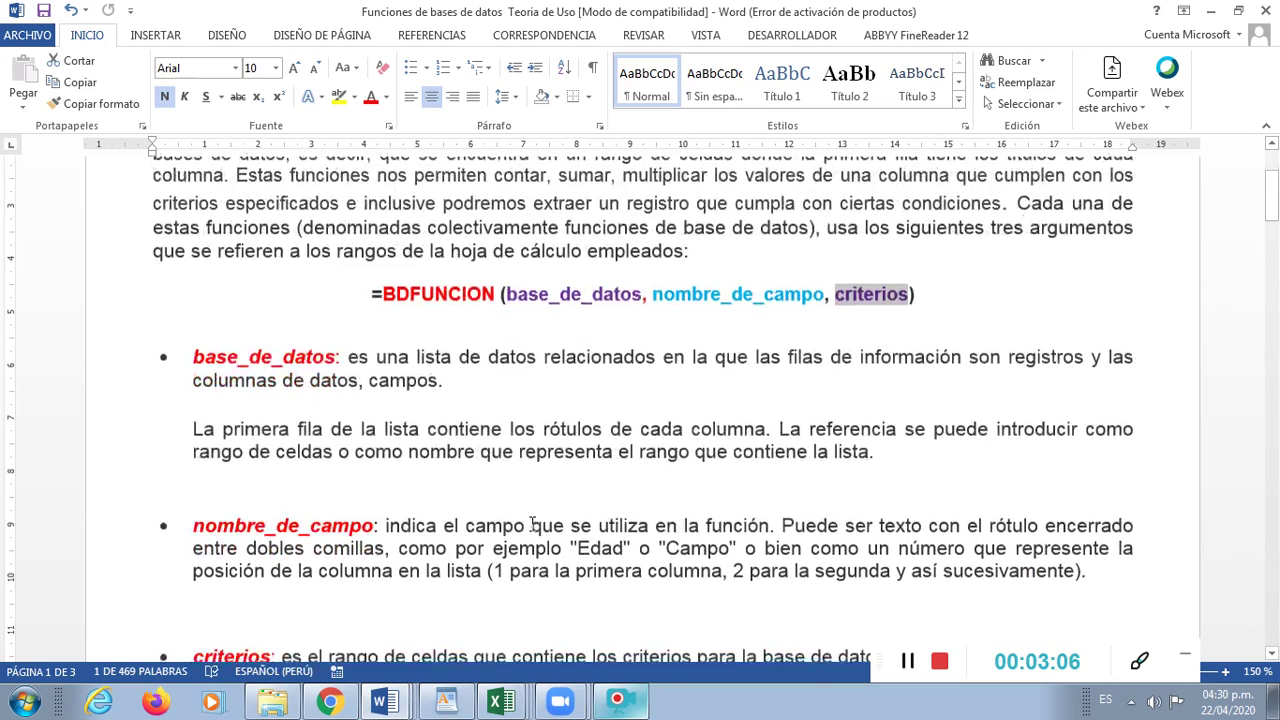
scroll(533, 522, down, 2)
scroll(533, 524, down, 2)
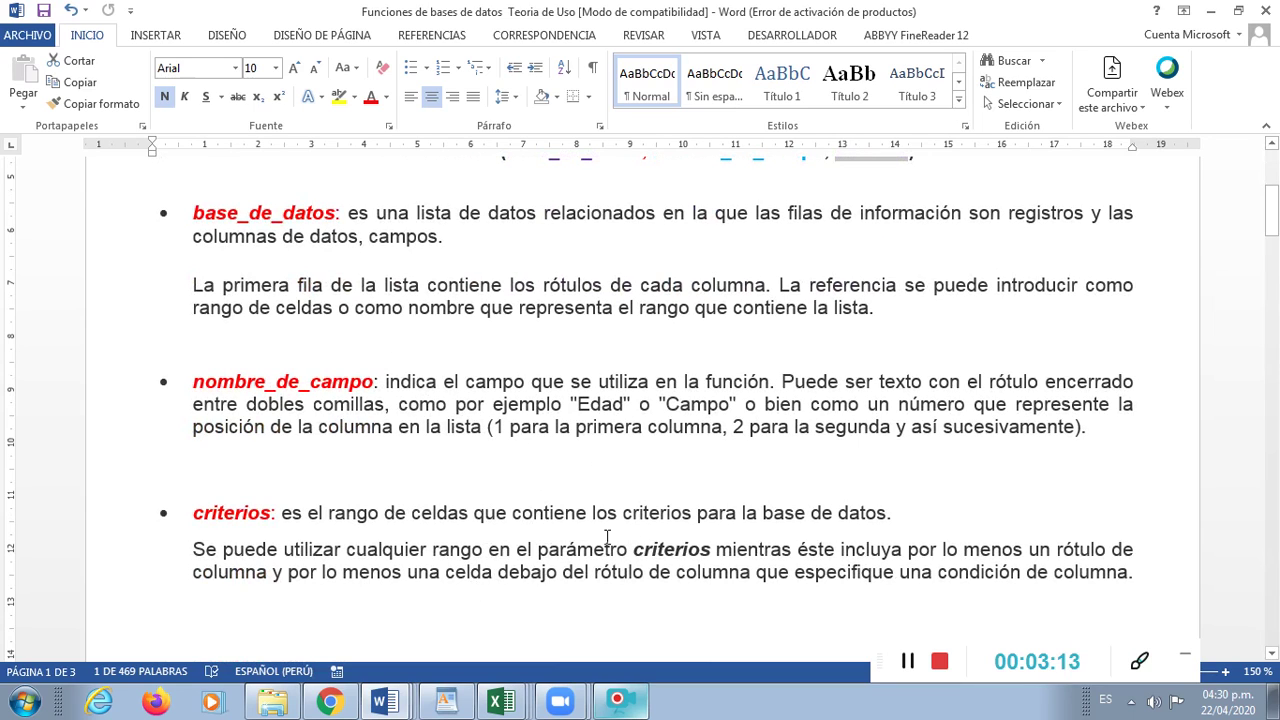
scroll(585, 528, down, 1)
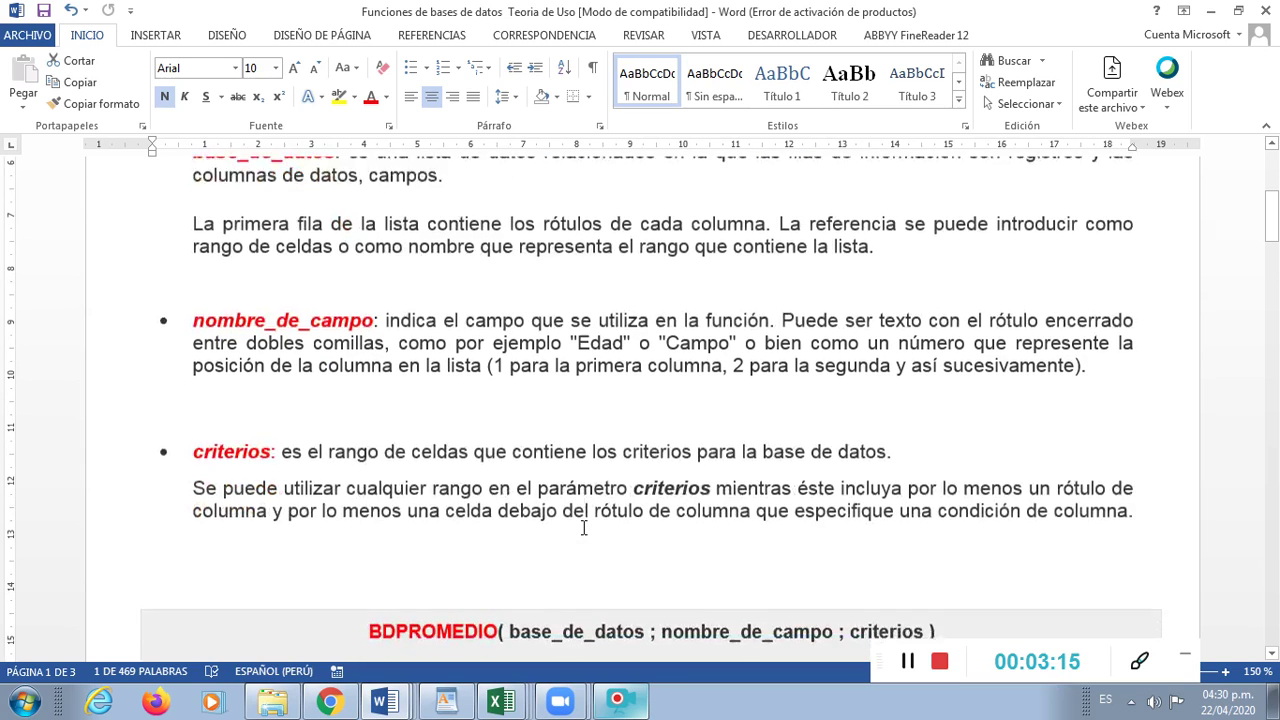
scroll(584, 528, down, 1)
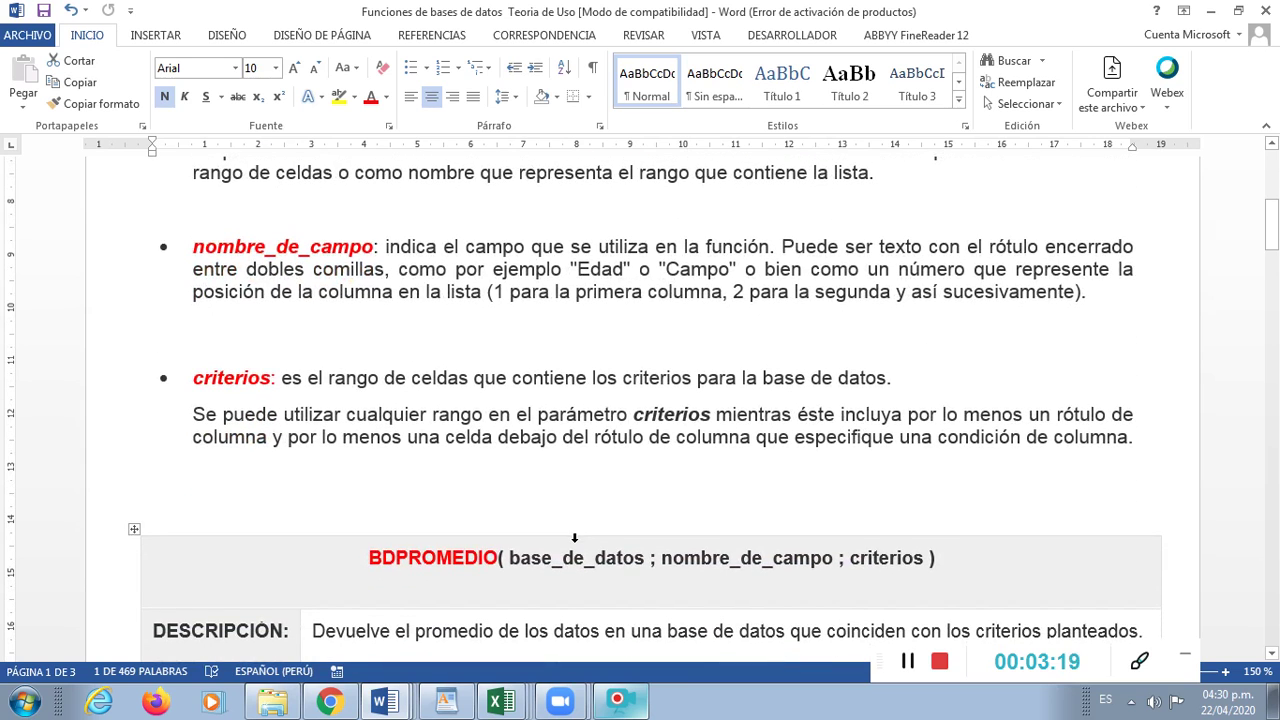
scroll(575, 538, down, 3)
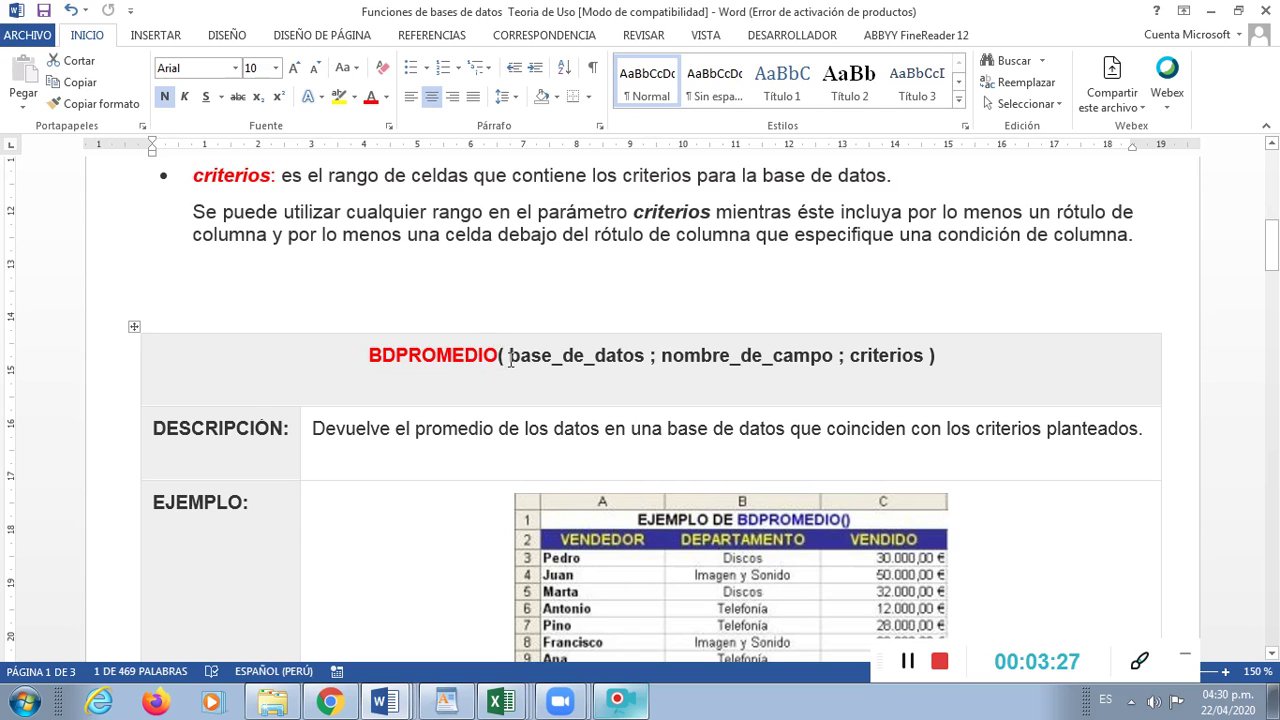
Step: Replace the two semicolons between the arguments of the BDPROMEDIO syntax heading with commas
click(651, 357)
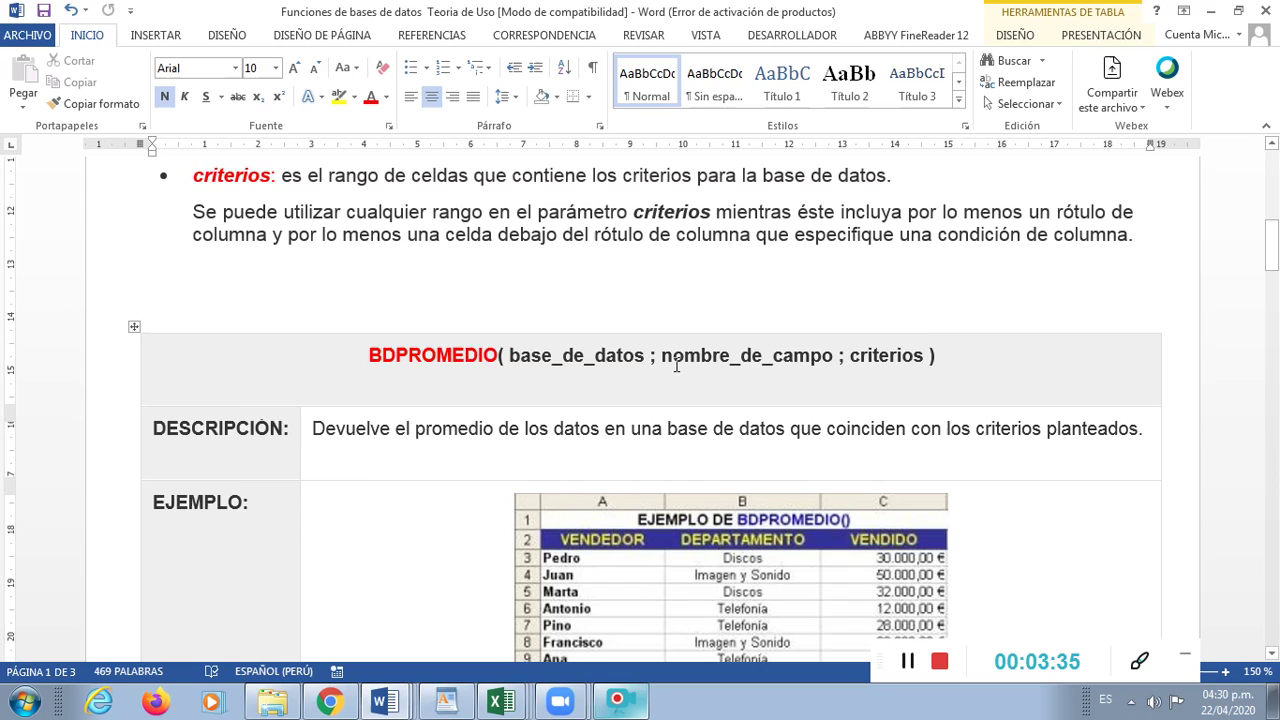
click(650, 357)
text(,)
key(Delete)
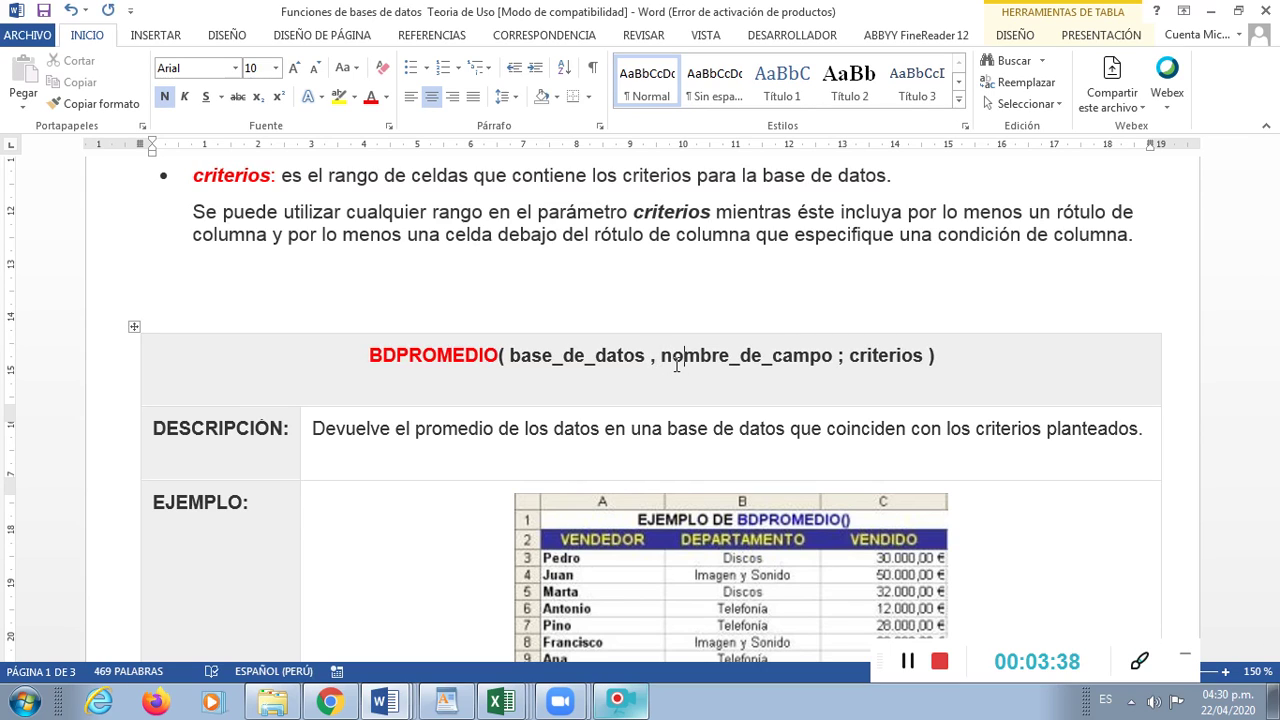
text(,)
key(Delete)
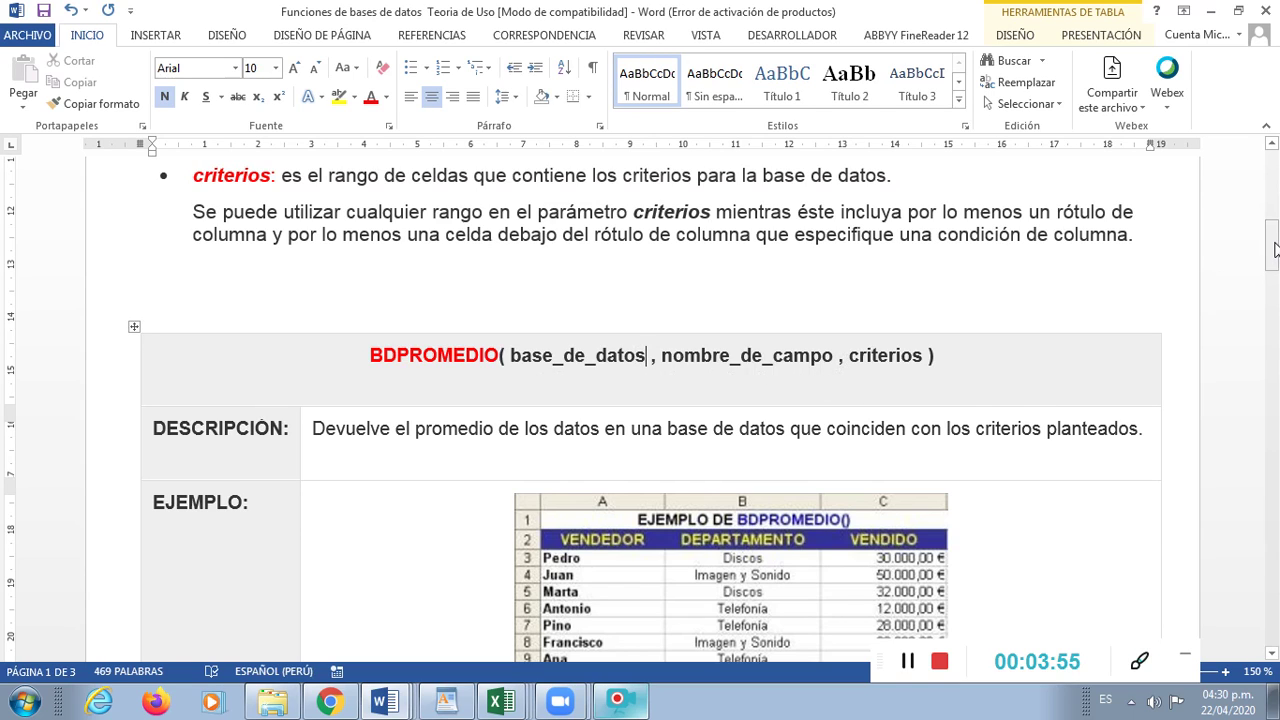
Step: View the BDPROMEDIO example image in the document and switch to the Excel workbook Libro1
drag(1272, 253, 1271, 277)
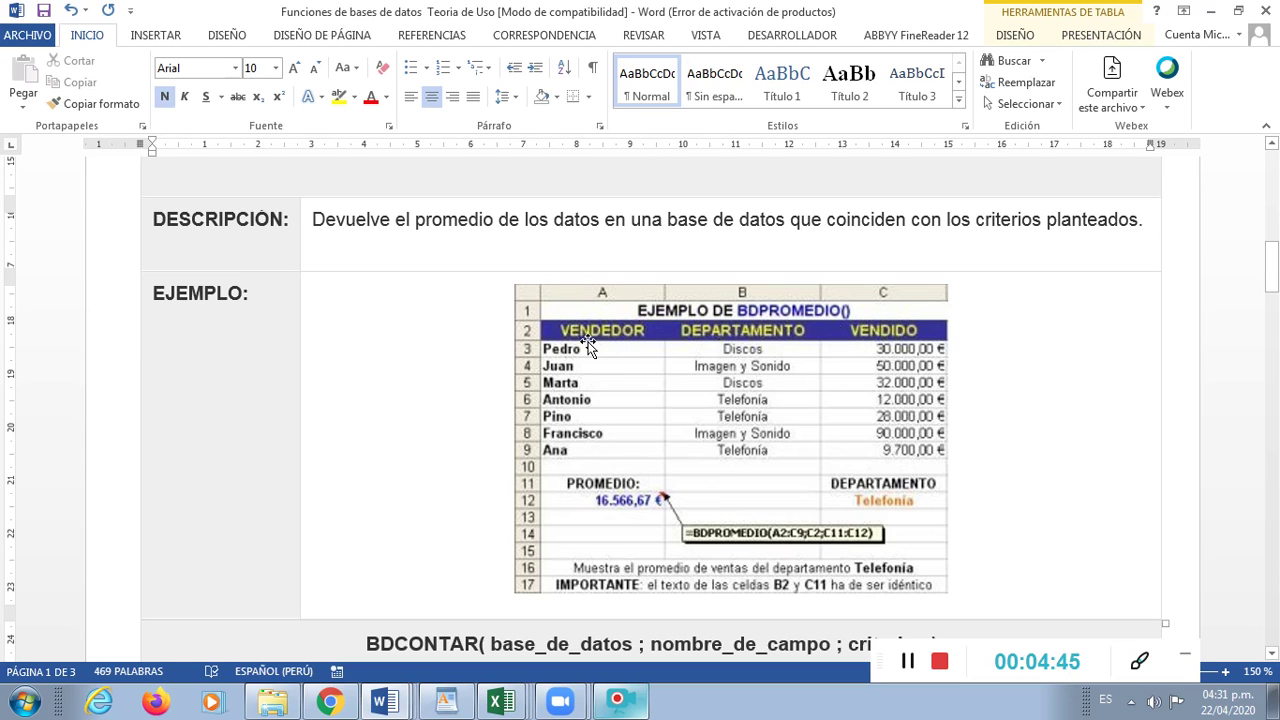
click(396, 710)
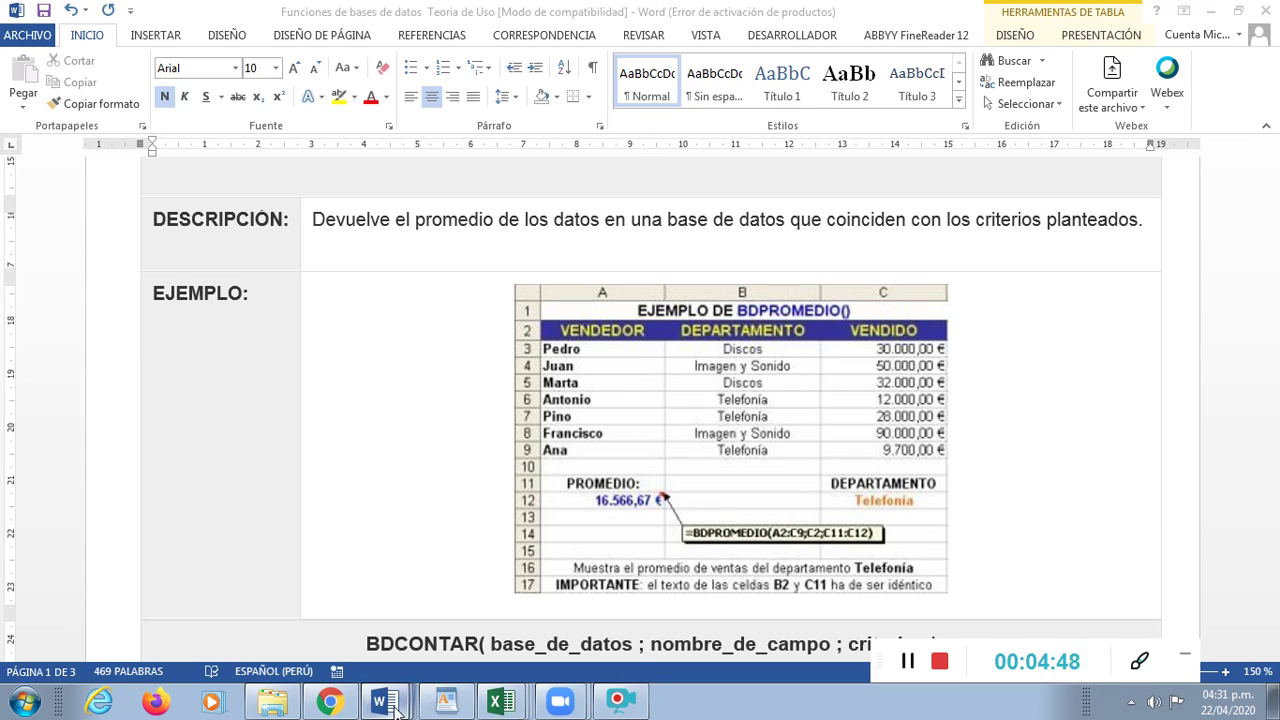
click(348, 607)
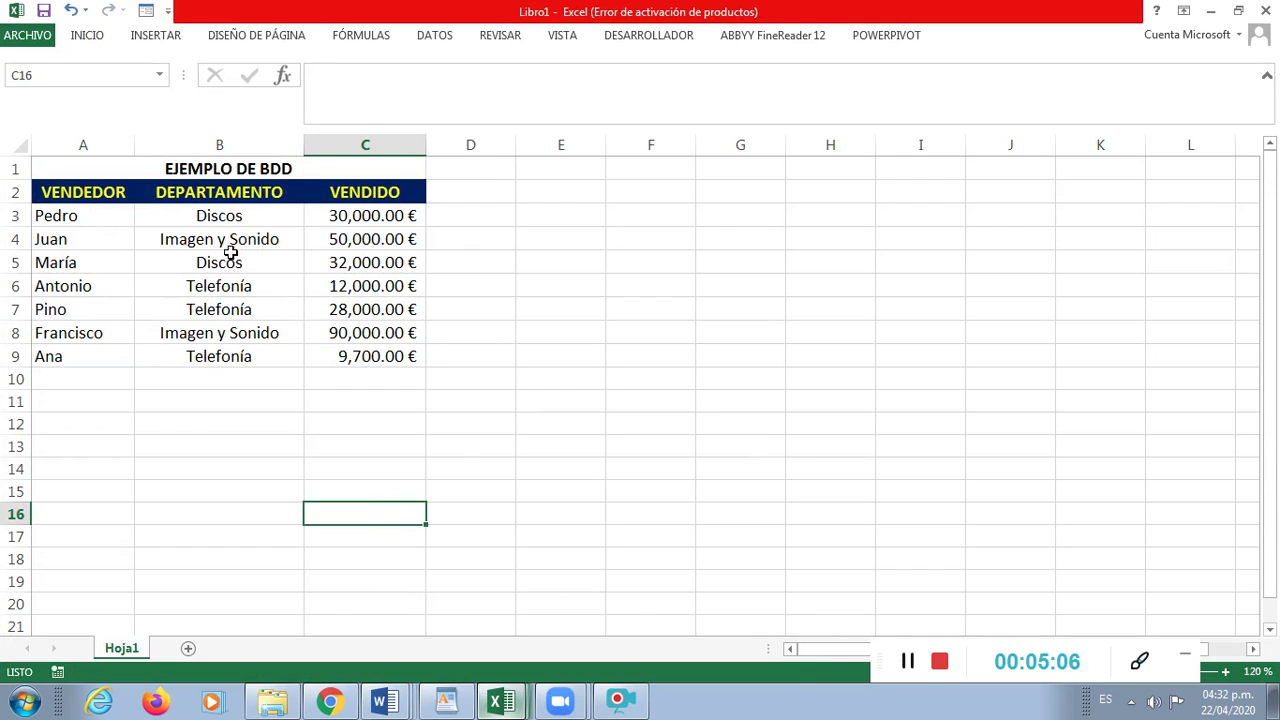
Step: Highlight the sample database range A2:C9, including its column headings, and clear the selection by picking B12
drag(75, 197, 83, 193)
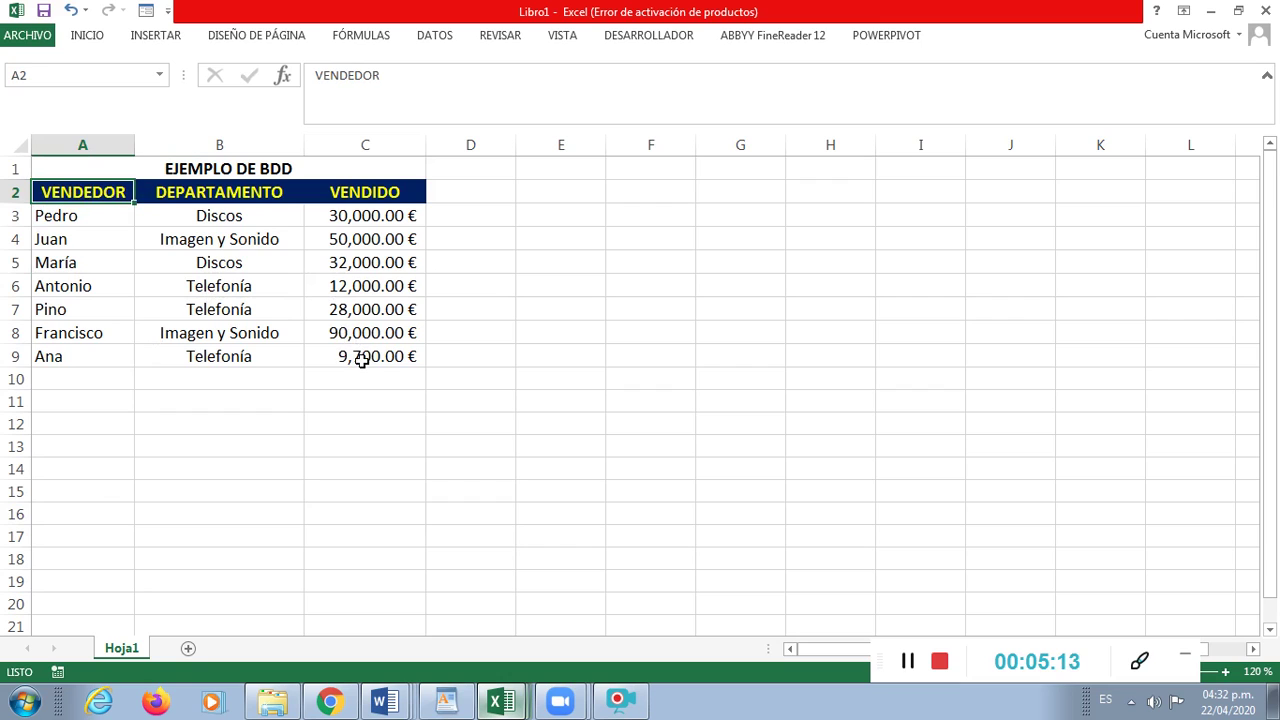
click(362, 361)
click(87, 198)
drag(95, 200, 370, 353)
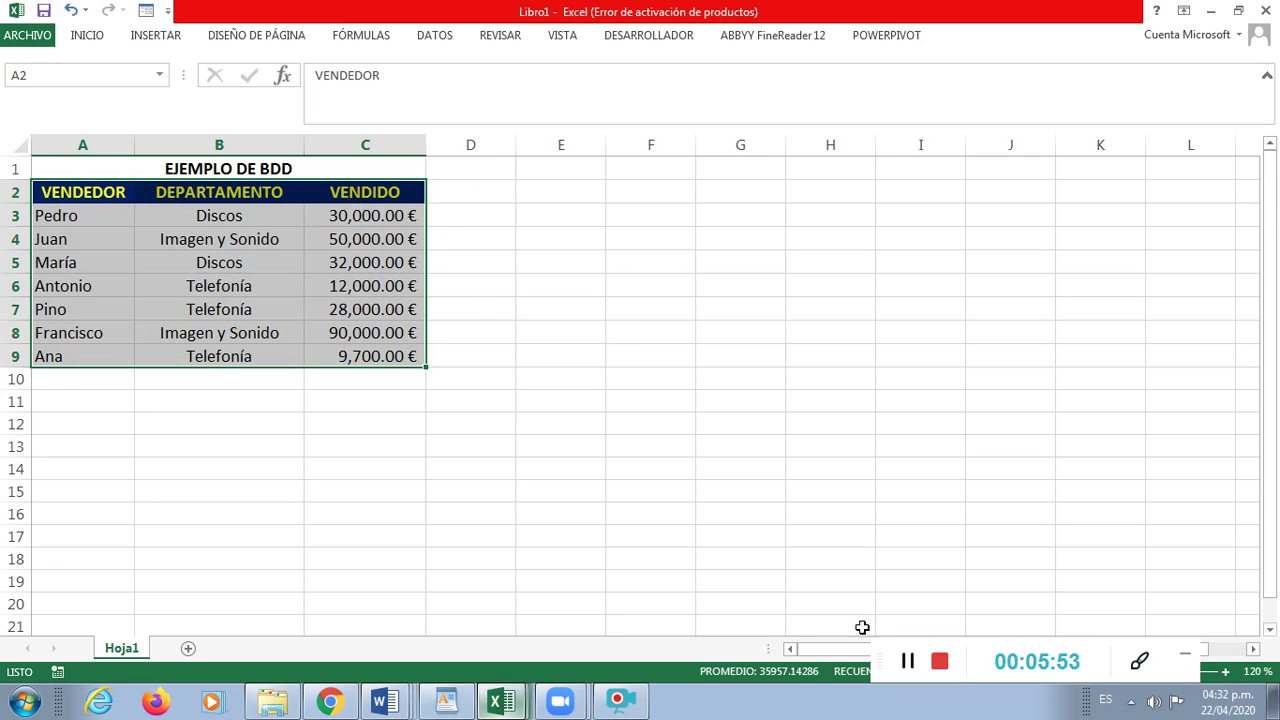
click(257, 428)
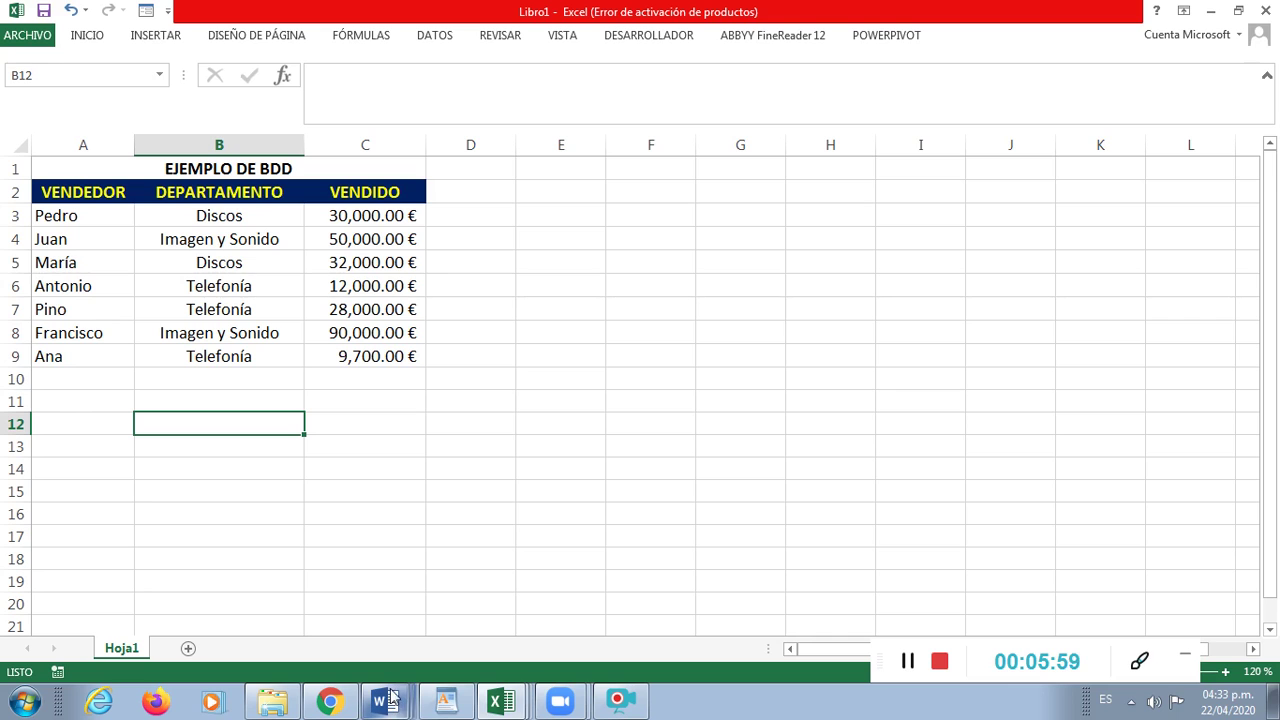
Step: Check the BDPROMEDIO example in the Word theory document and return to the Excel workbook Libro1
key(alt+Tab)
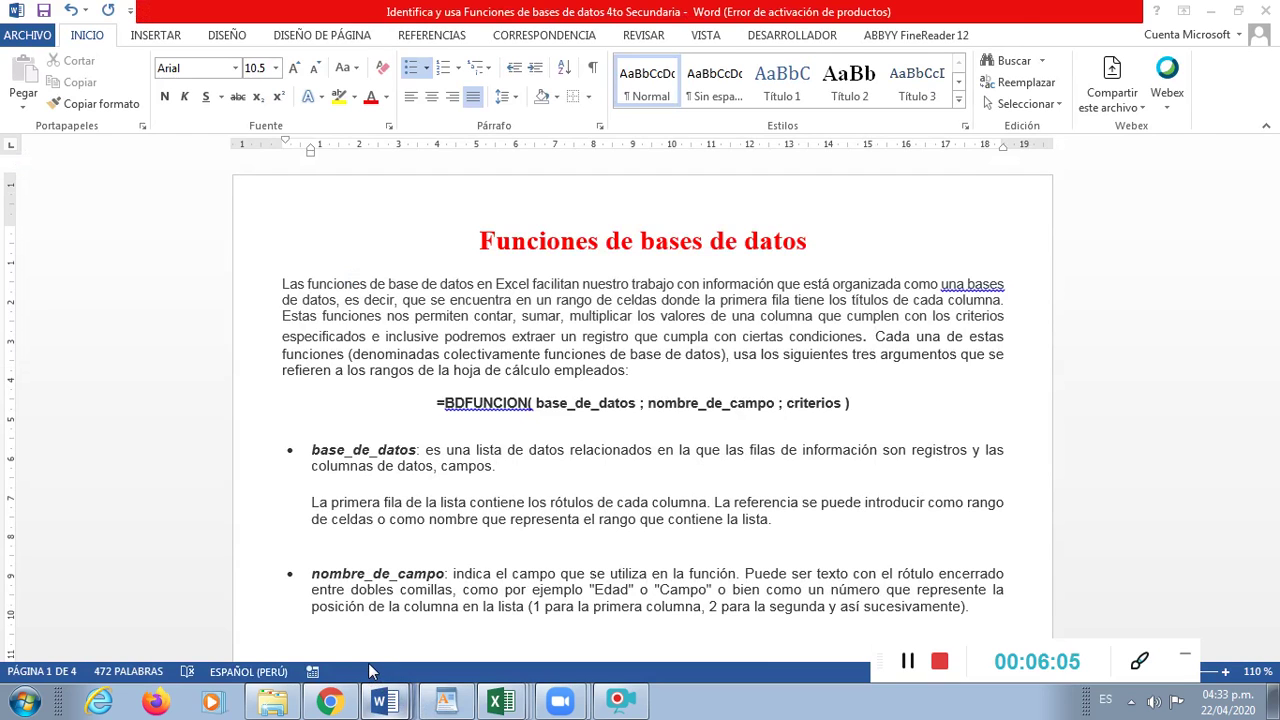
key(alt+Tab)
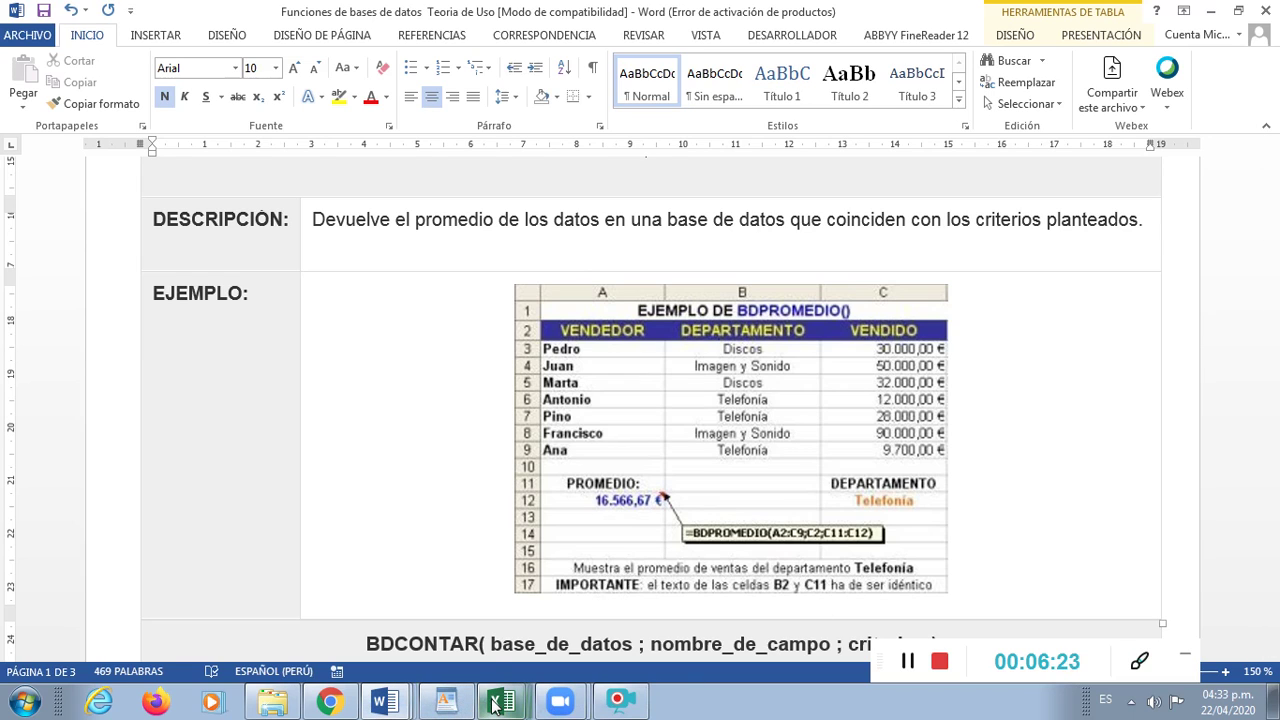
key(alt+Tab)
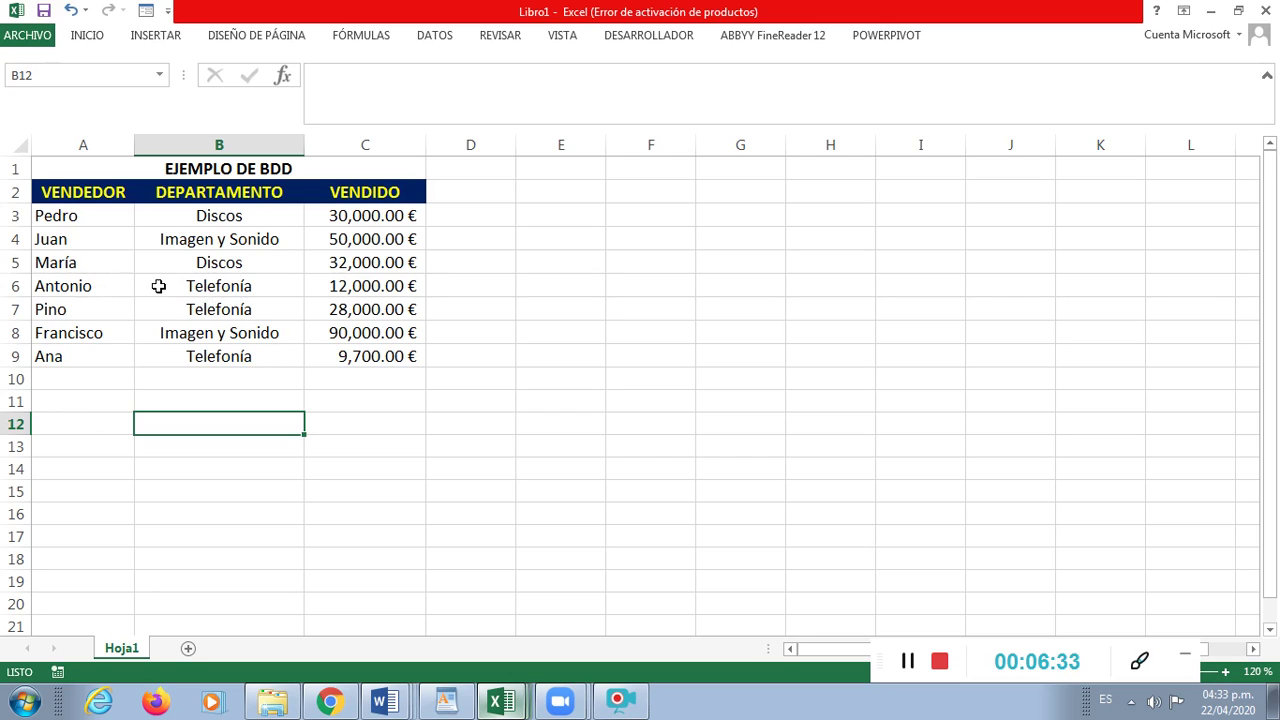
Step: Go through the sellers of the Telefonía department in cells A6, A7 and A9
click(97, 285)
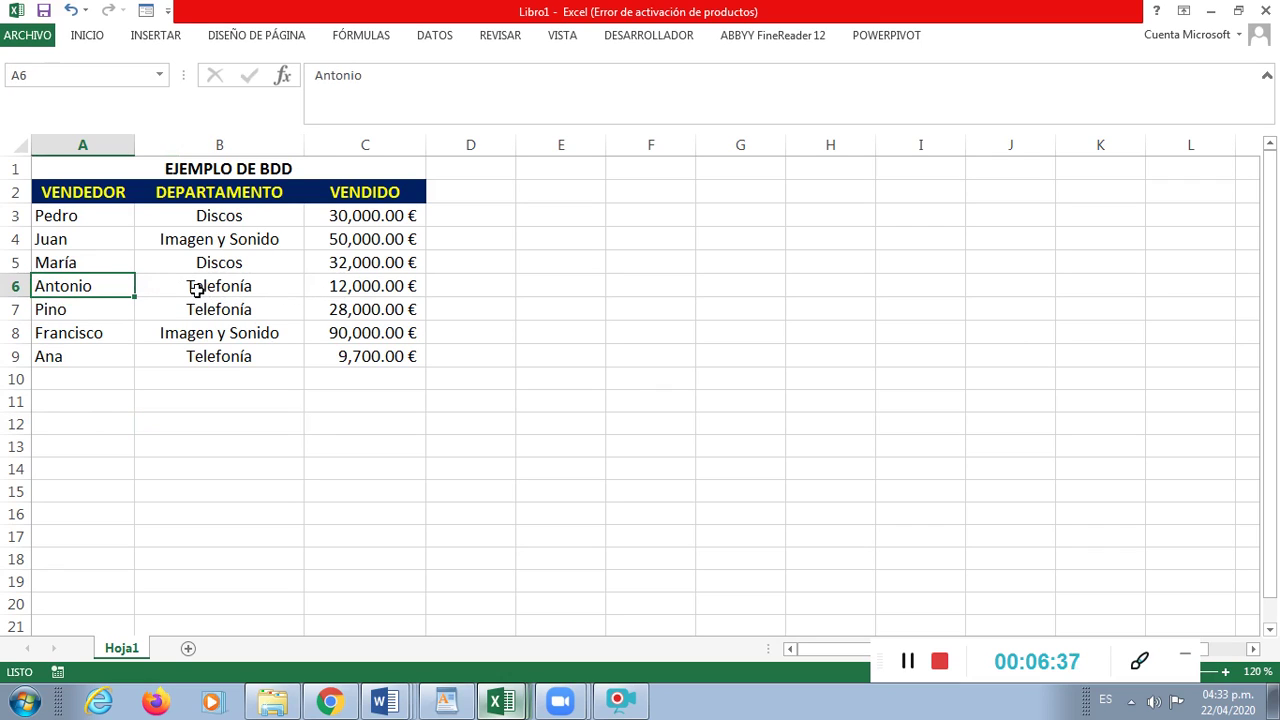
click(100, 312)
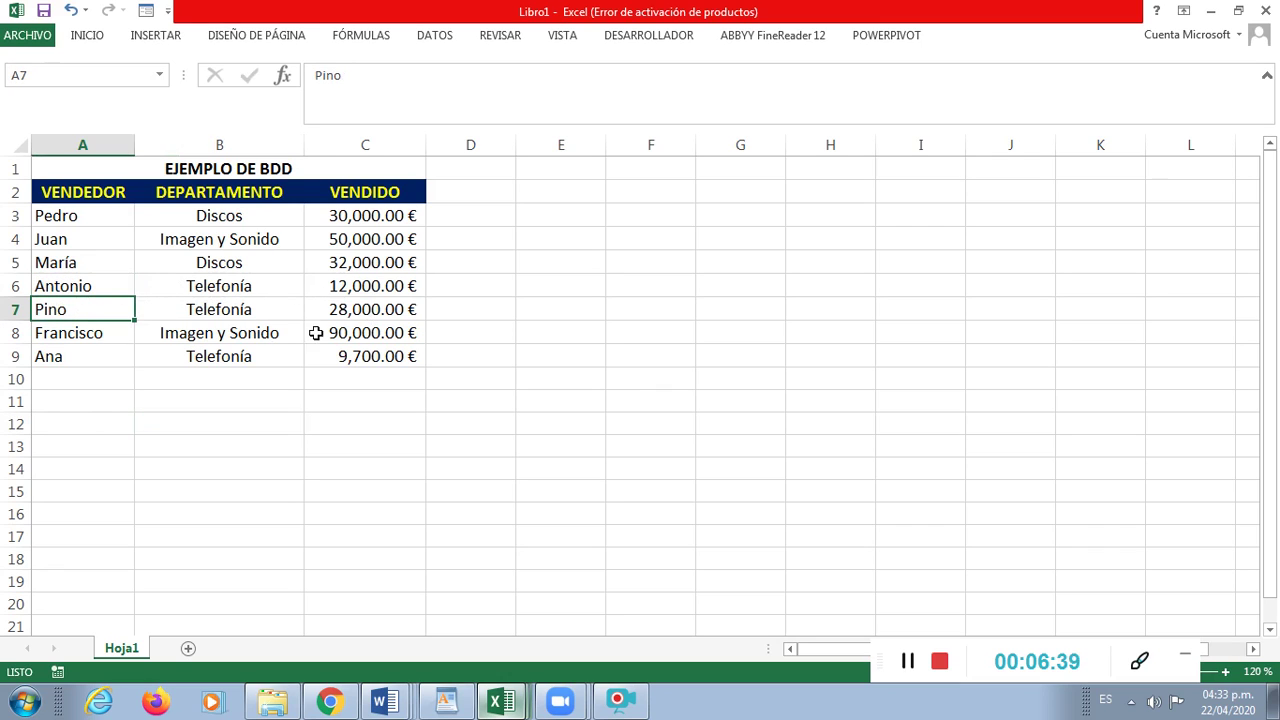
click(73, 362)
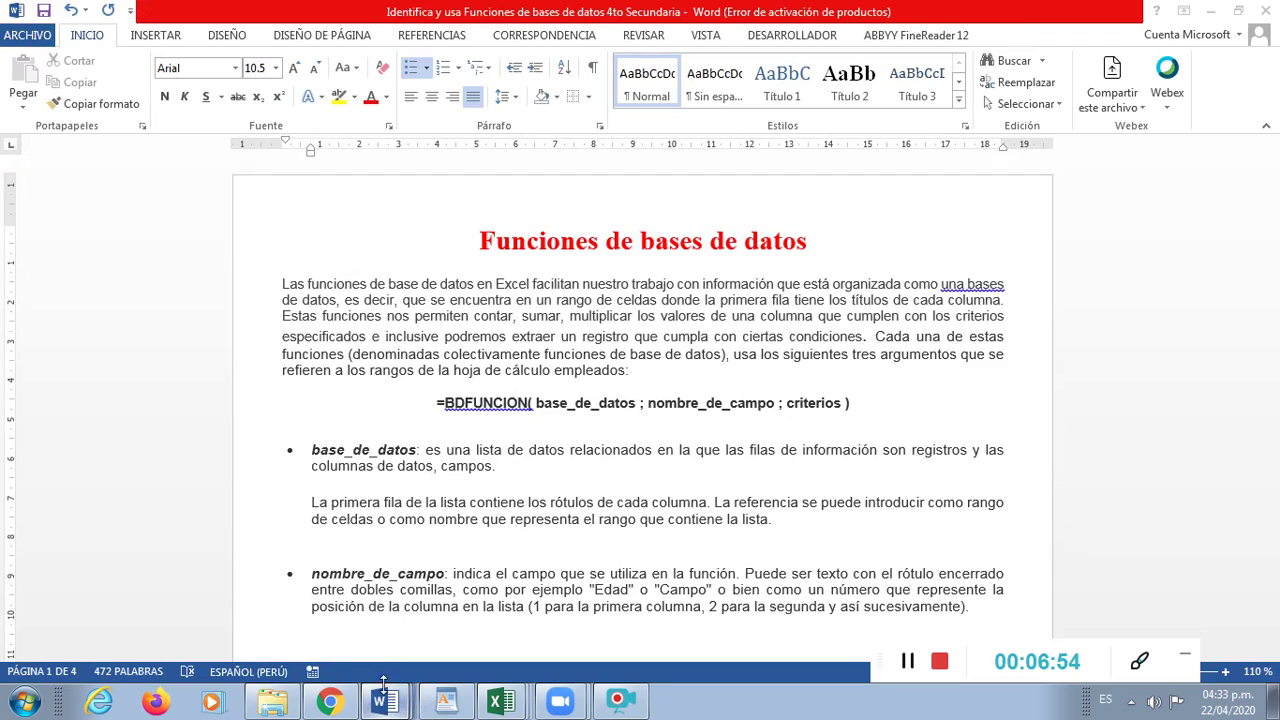
Step: Consult the BDPROMEDIO example in Word, return to the Excel workbook and label cell A11 "PROMEDIO DE VENTAS DEL DEL DPTO TELEFONIA"
click(385, 703)
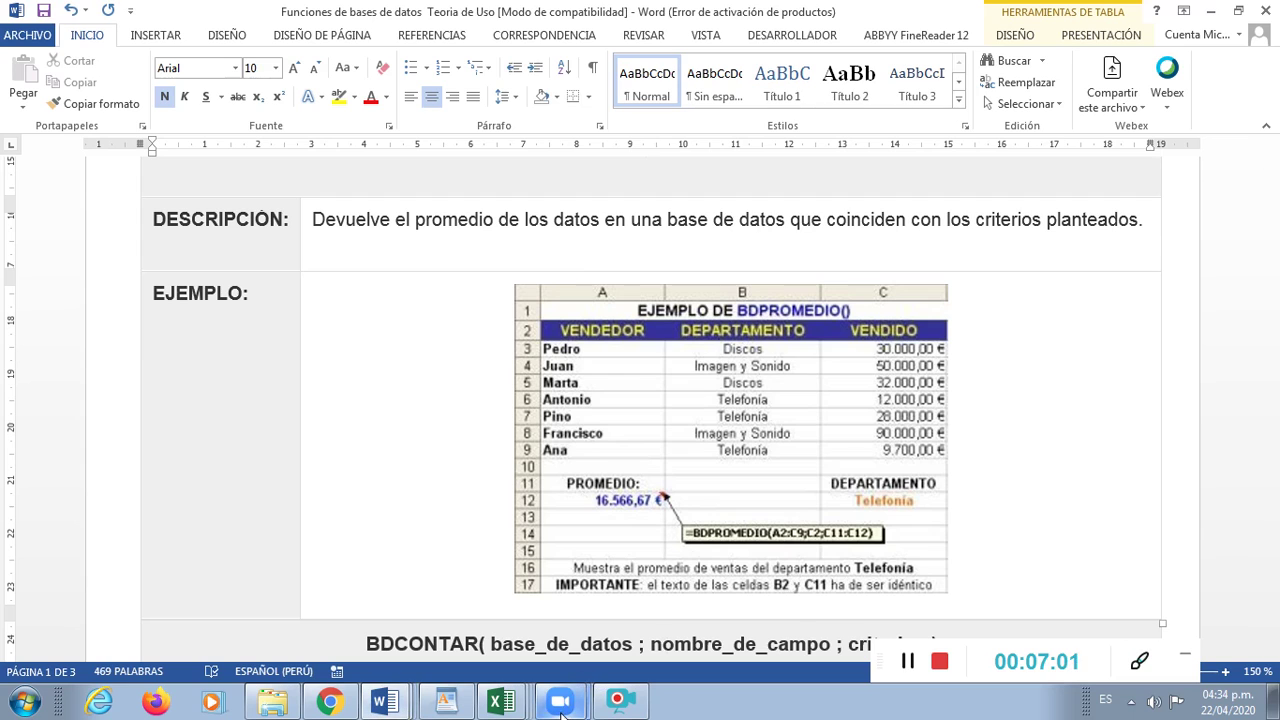
click(505, 703)
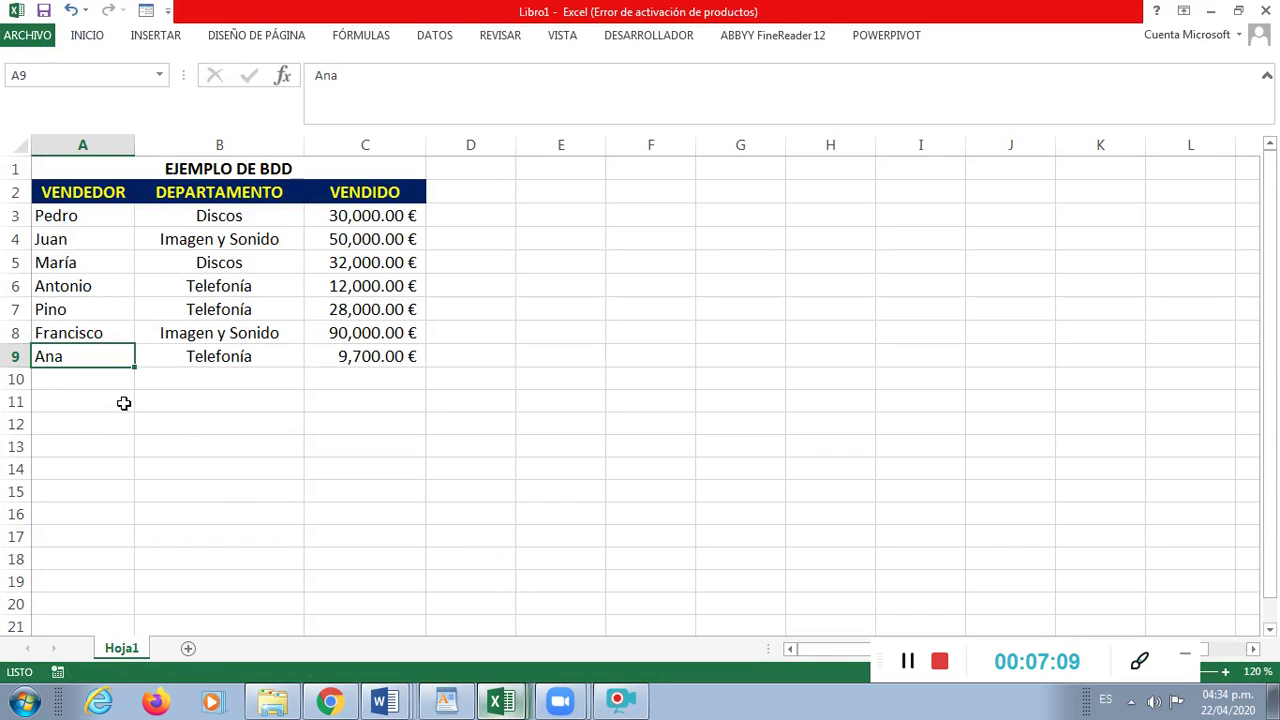
click(121, 404)
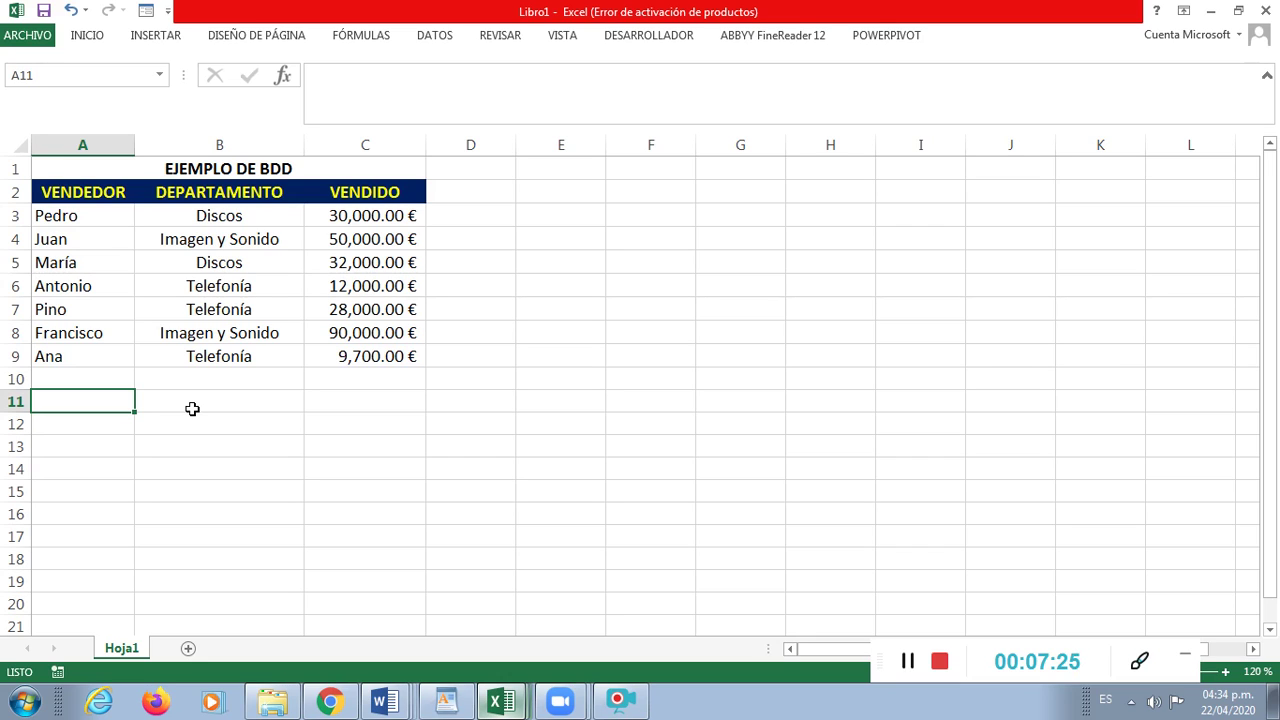
click(115, 412)
text(PROMEDIO DE VENTAS)
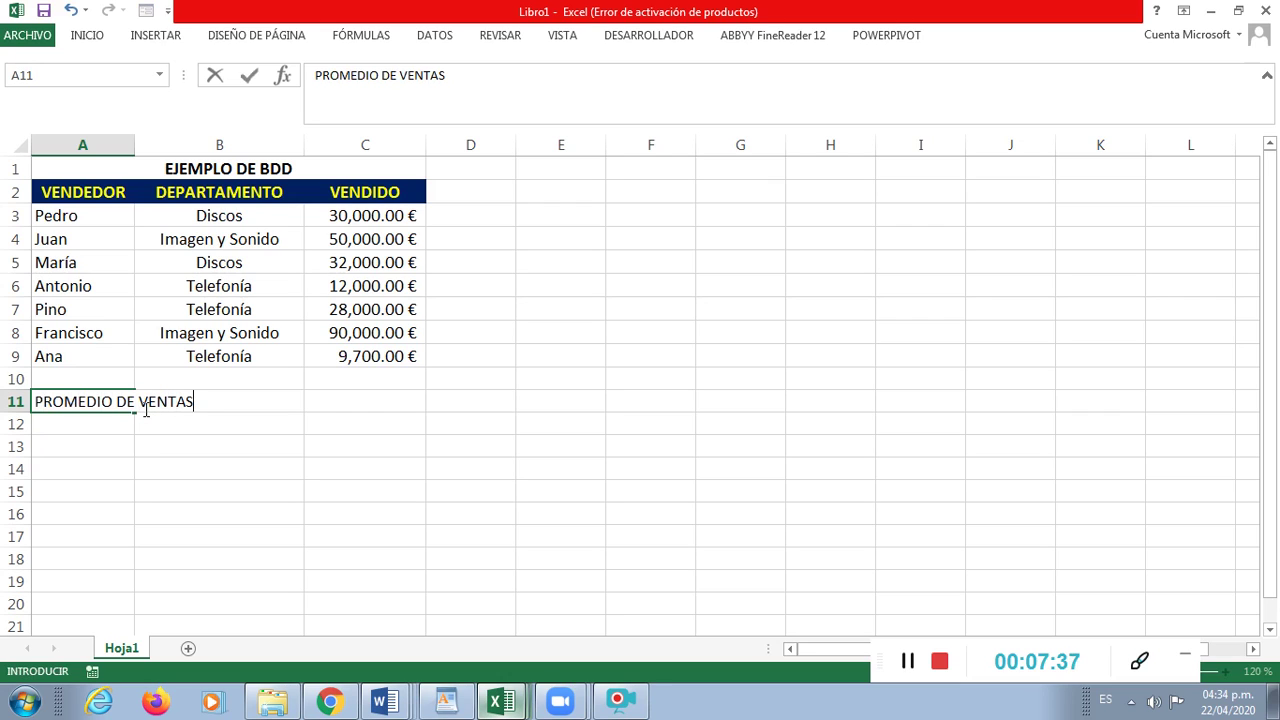
text( DEL DEL DPTO)
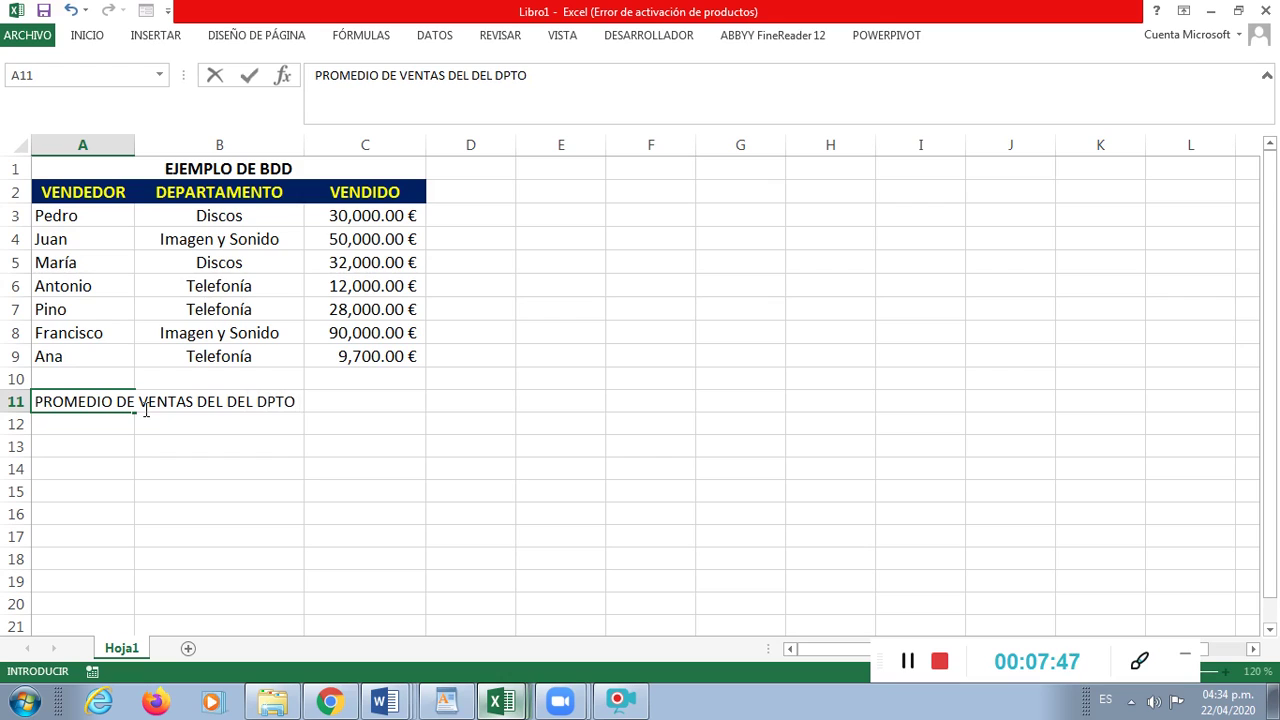
text( TELEFONIA)
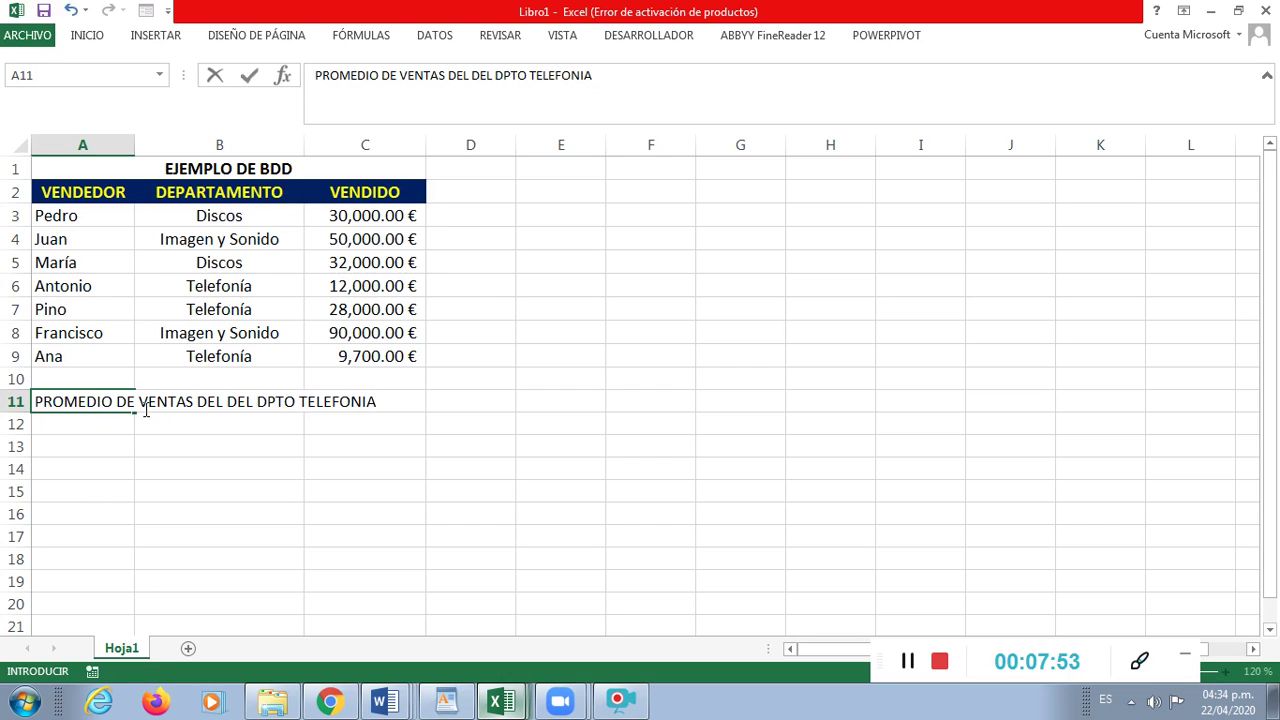
key(Return)
Step: Select cell D11, review the BDPROMEDIO formula example in the Word theory document and return to the Excel workbook Libro1
key(Up)
key(Right)
key(Right)
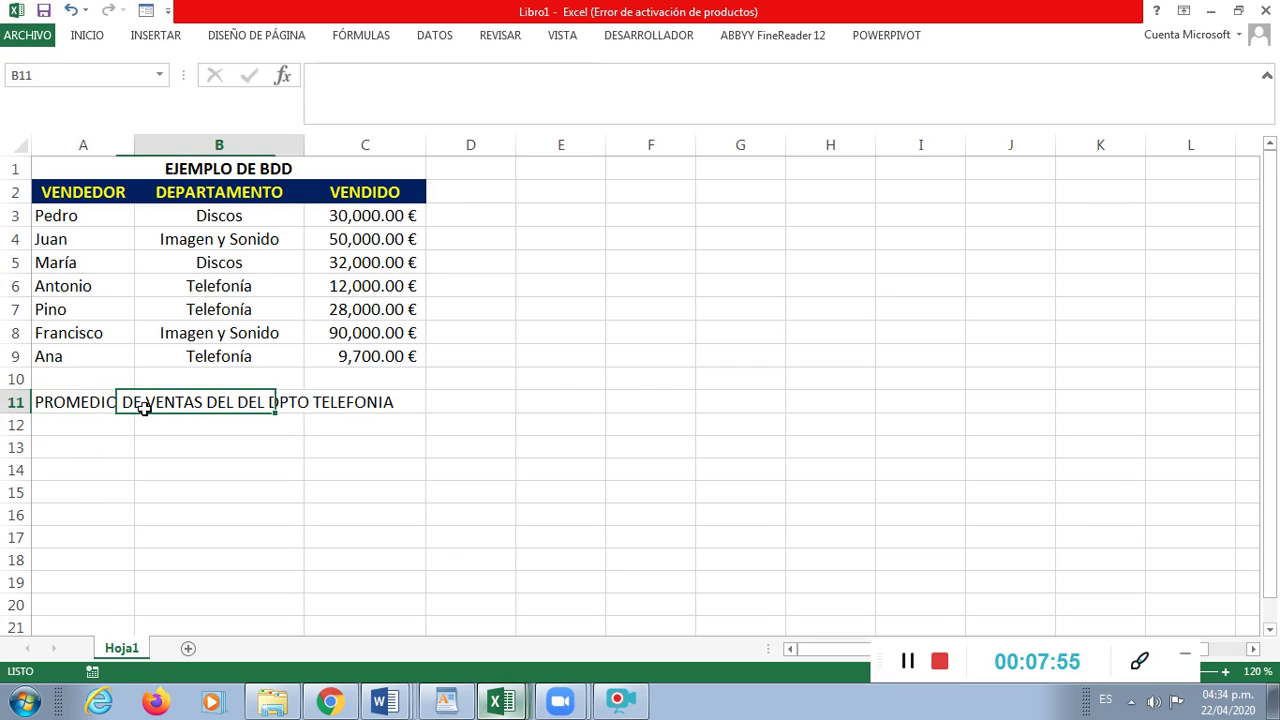
key(Right)
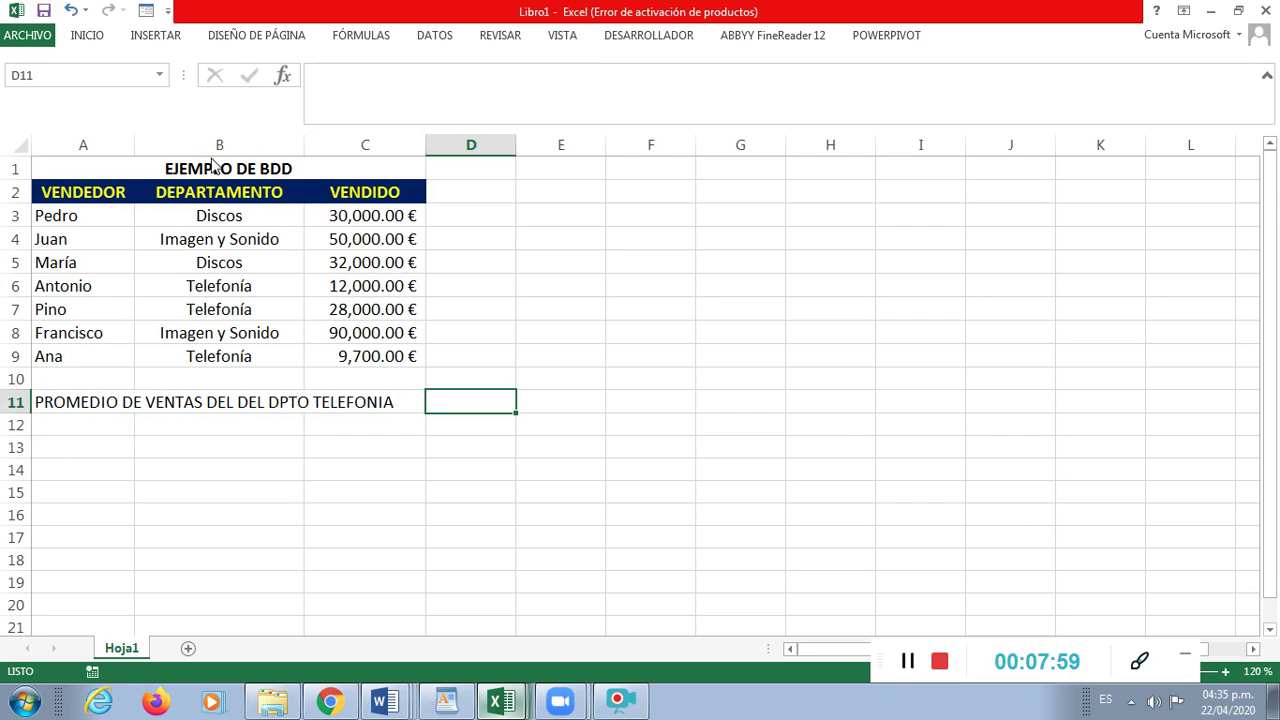
click(267, 155)
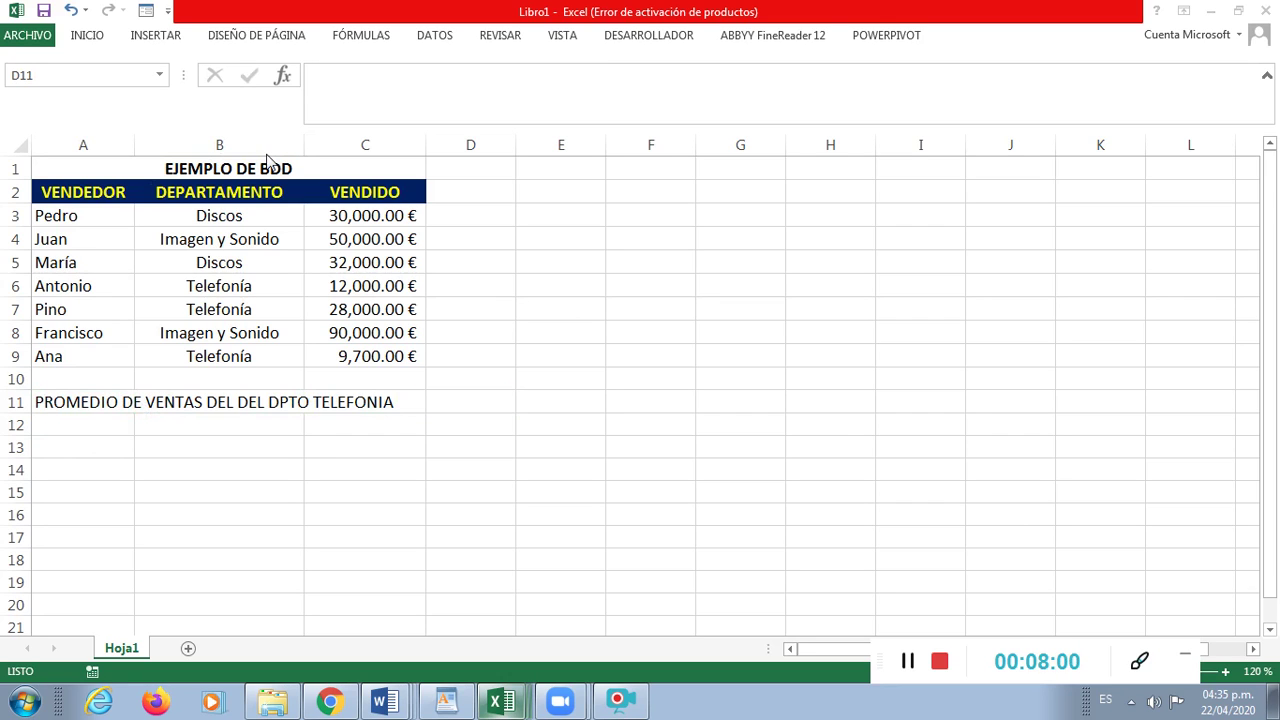
click(460, 402)
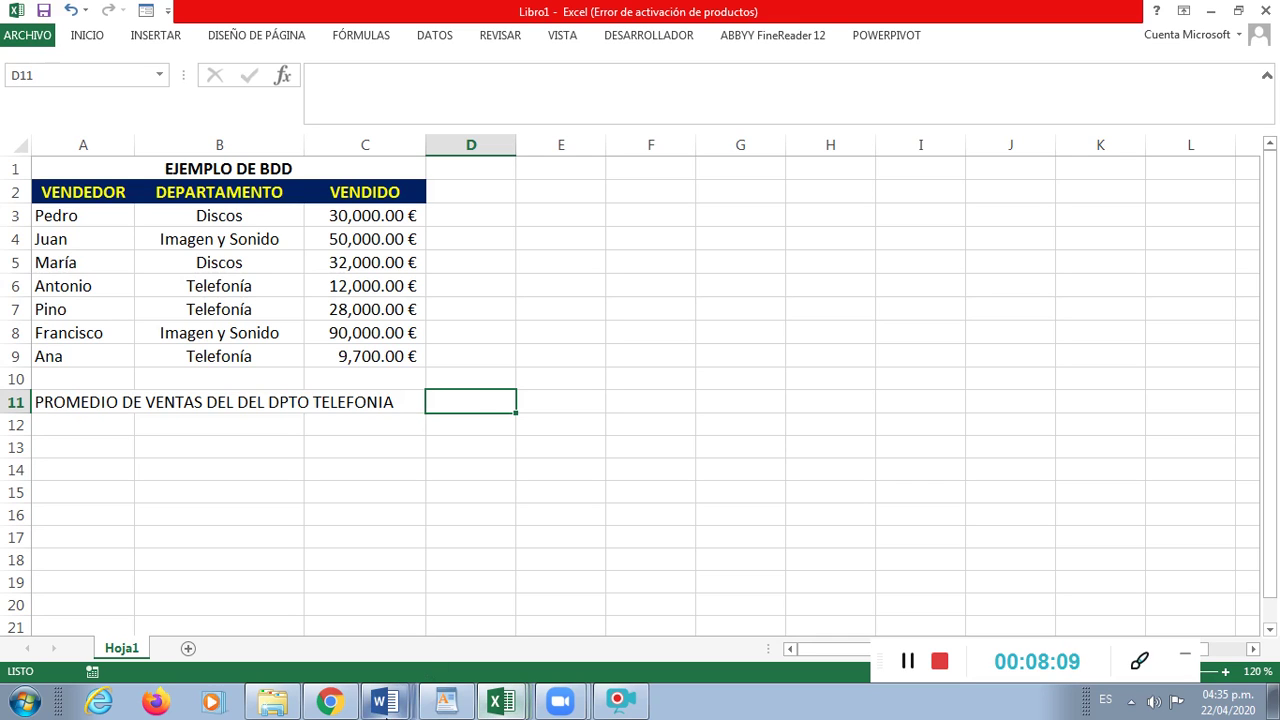
click(385, 700)
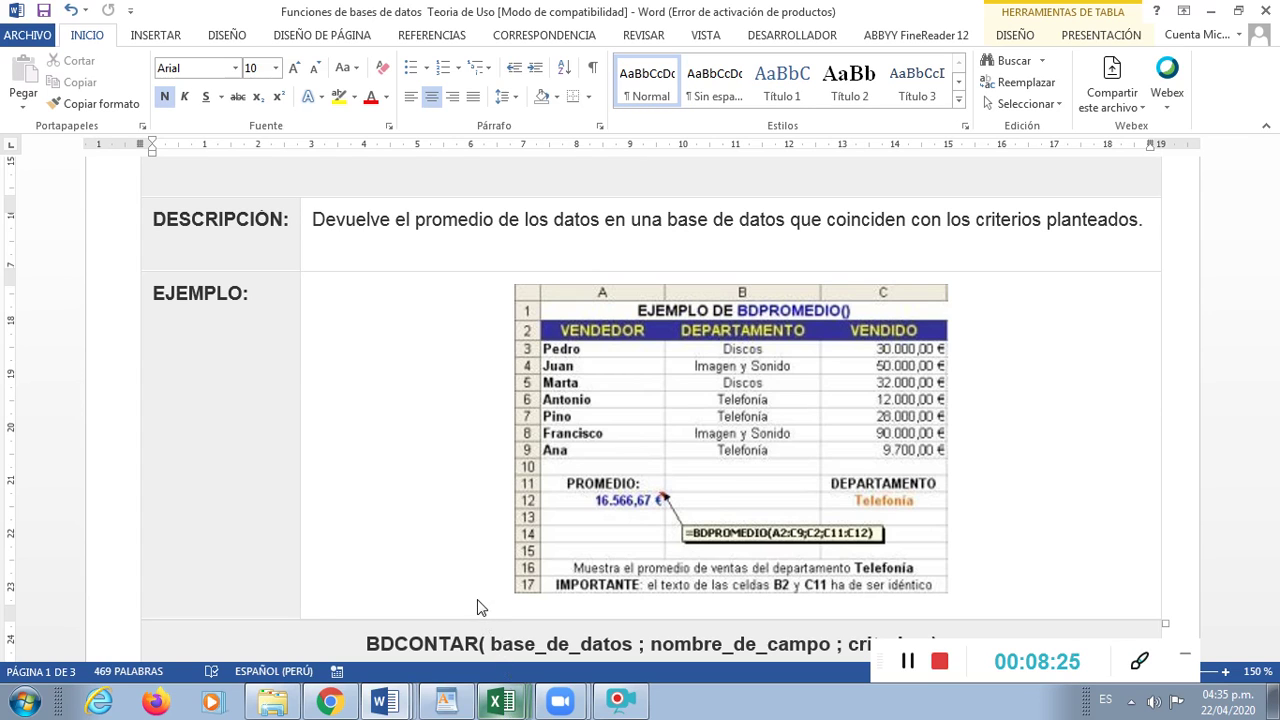
key(alt+Tab)
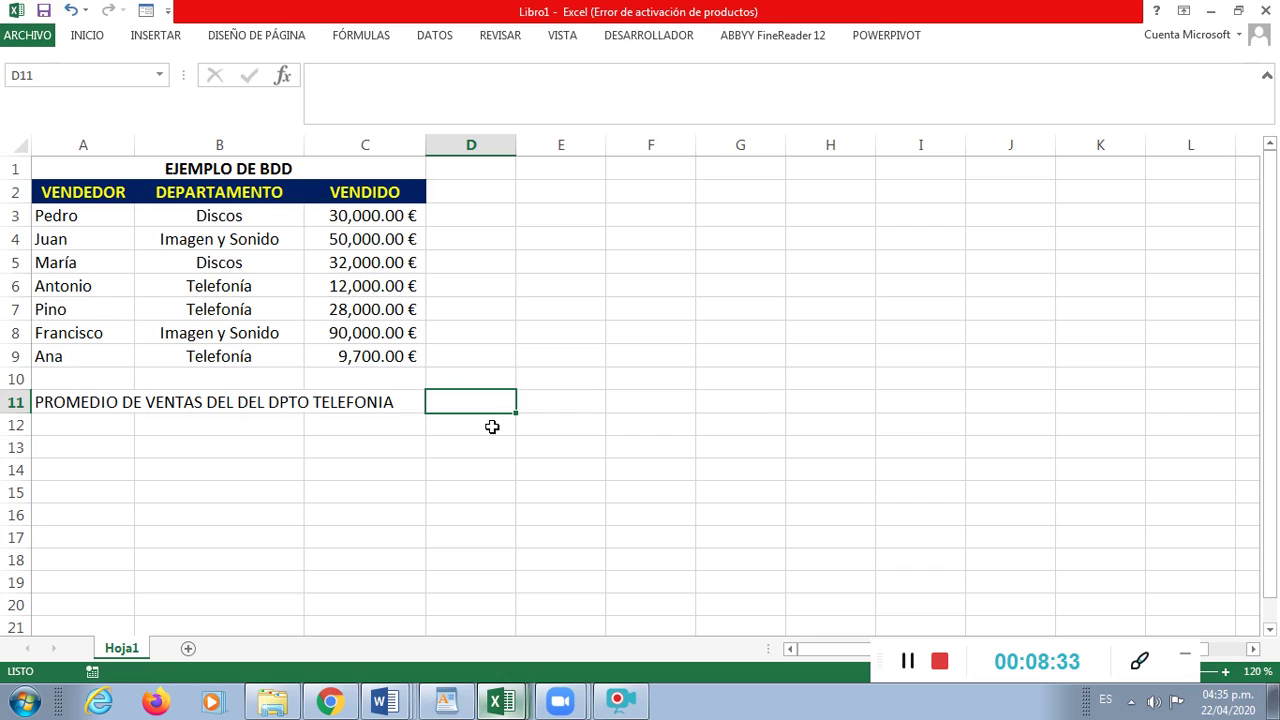
Step: Start a BDPROMEDIO formula in D11 with A2:C9 as the database and 3 as the field number, up to the criteria argument
text(=)
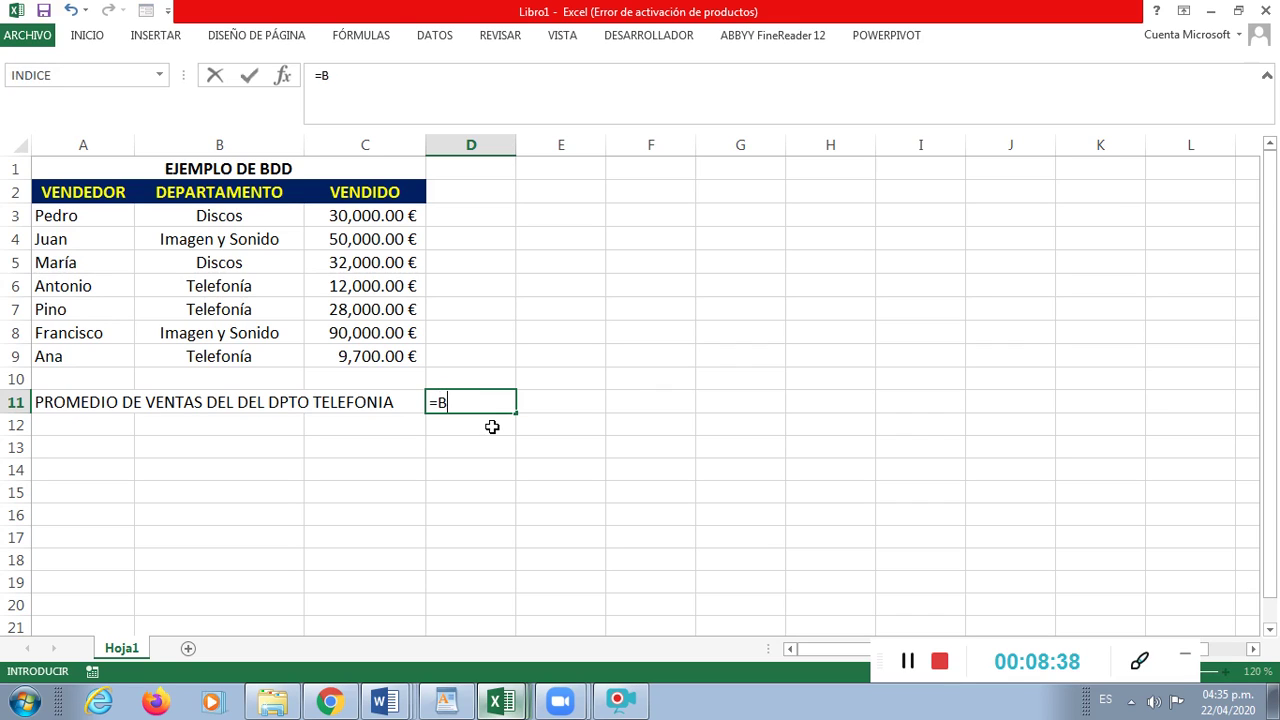
text(BDPROMEDIO)
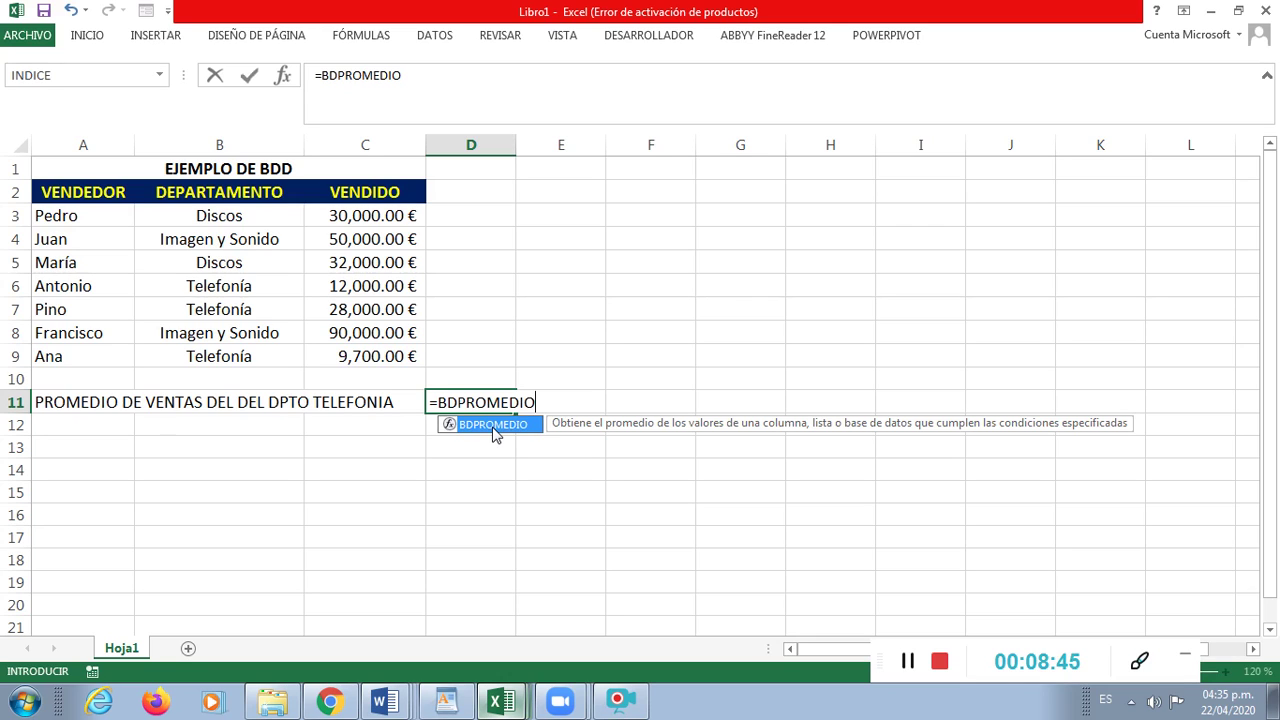
double_click(493, 426)
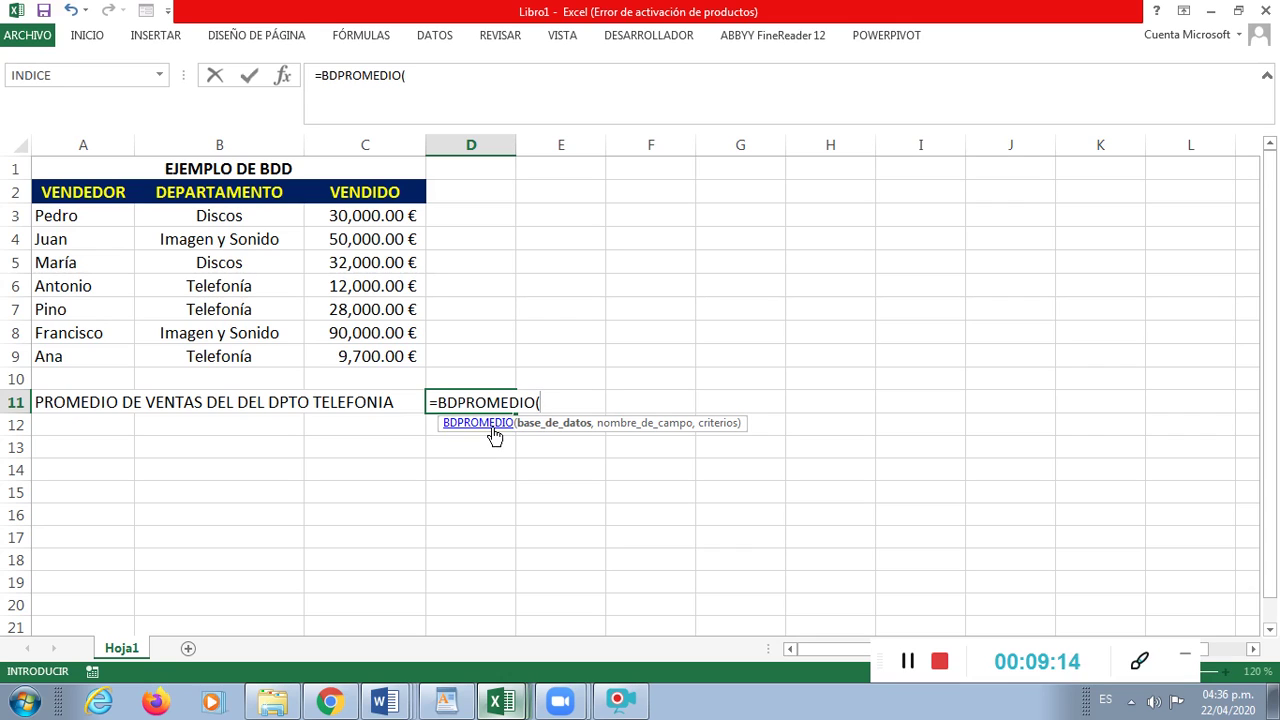
text(A2)
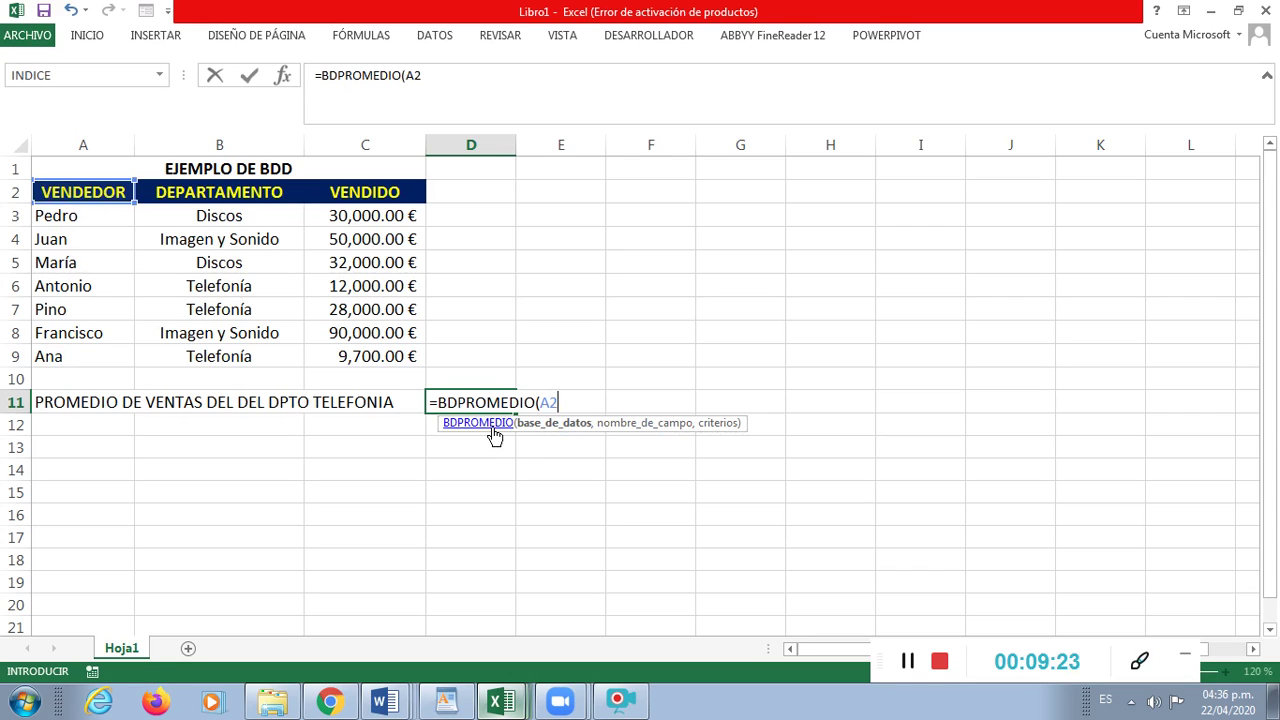
text(:)
text(C9)
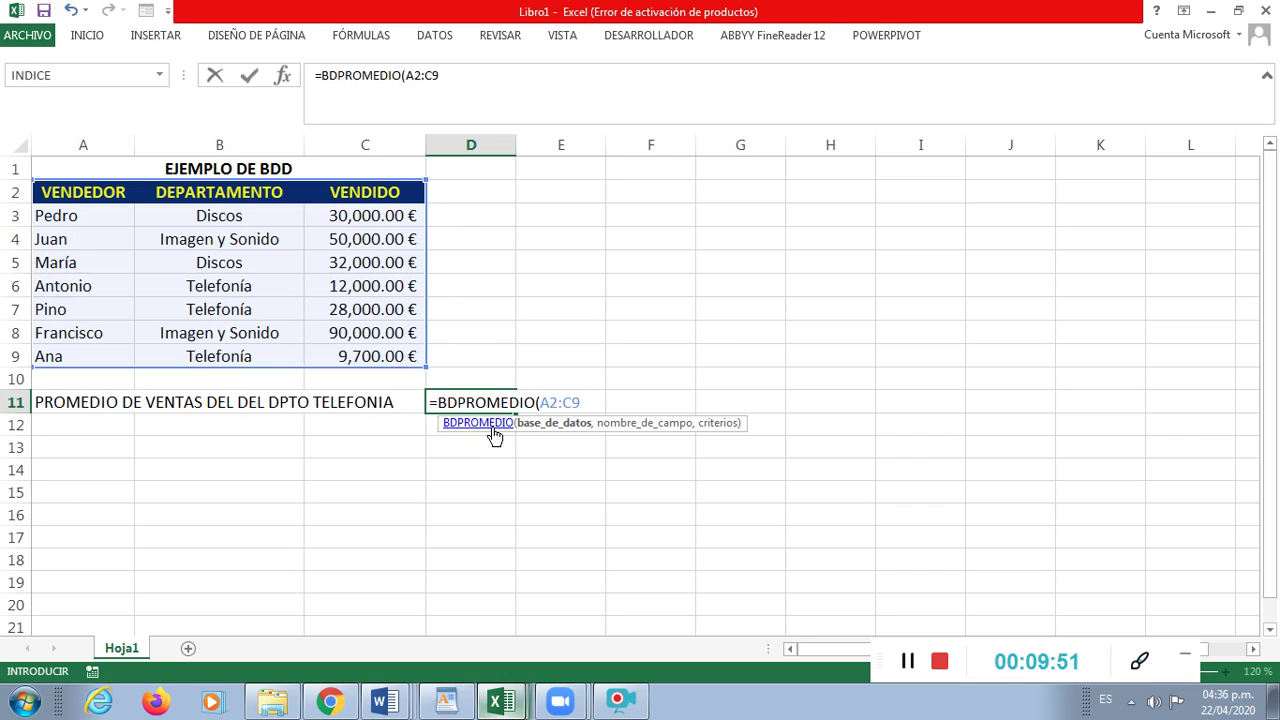
text(,)
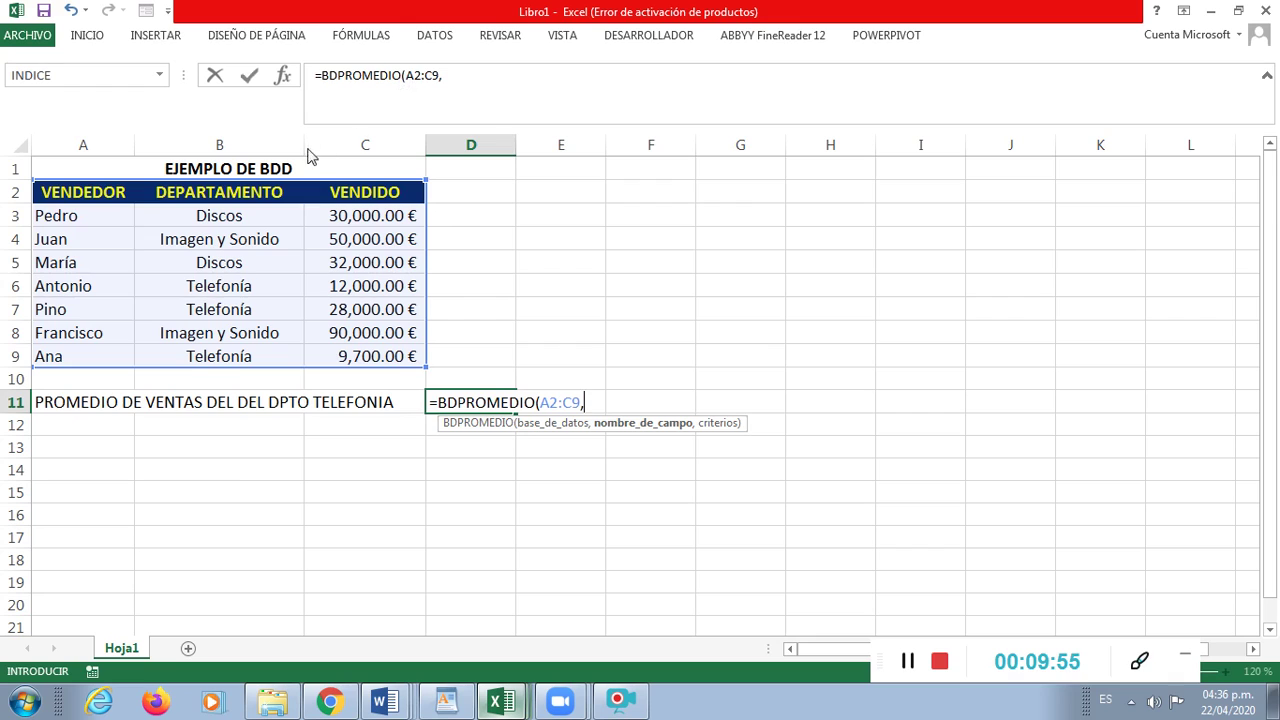
click(578, 402)
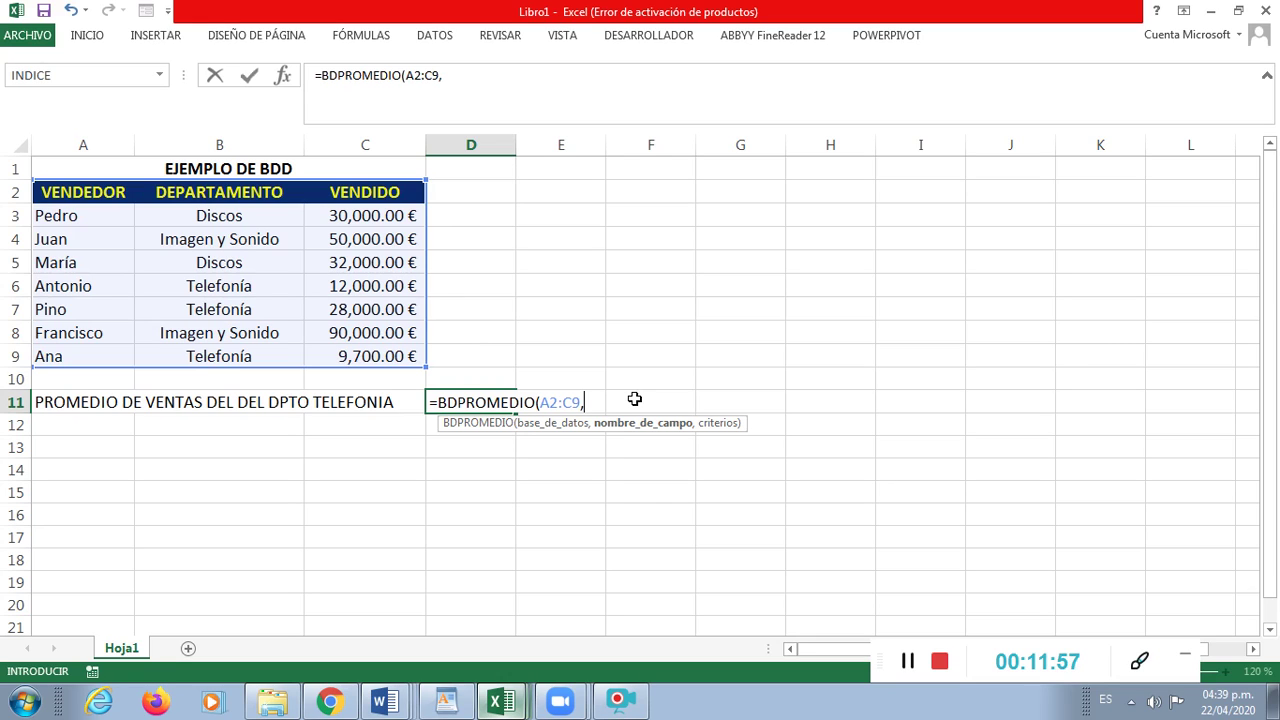
text(3)
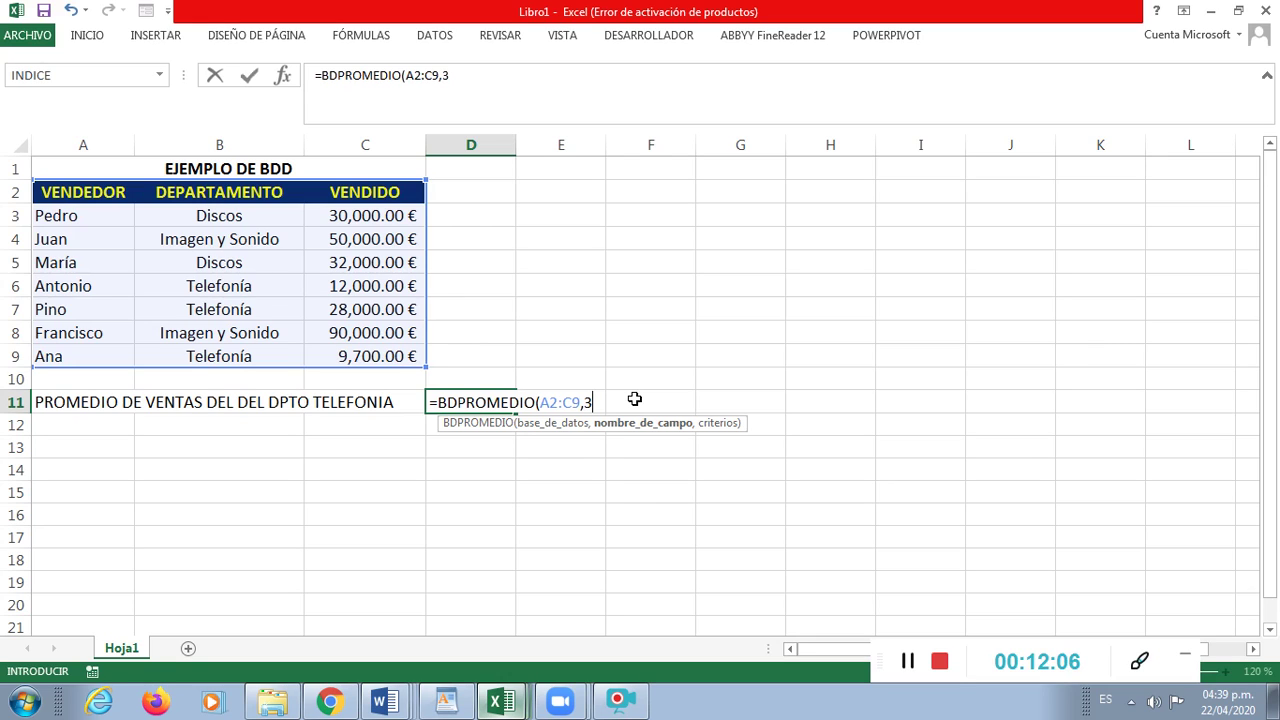
text(,)
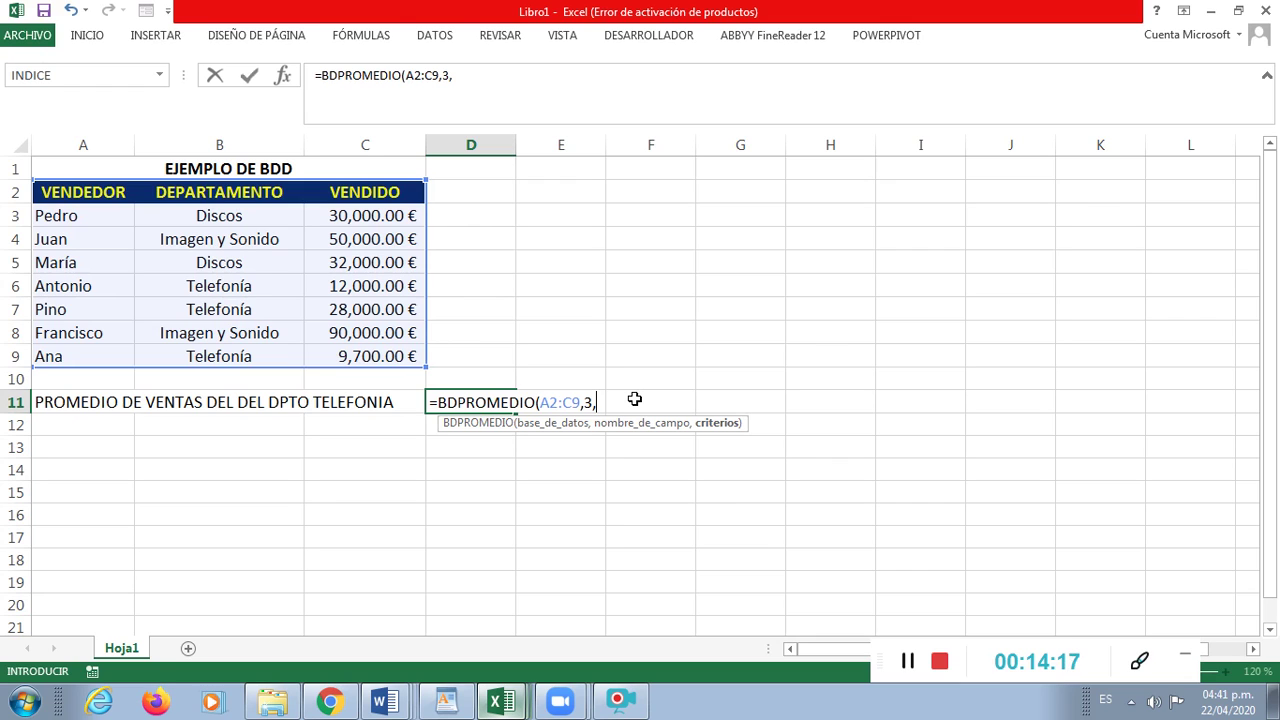
Step: Erase the unfinished BDPROMEDIO formula from cell D11
key(BackSpace)
key(BackSpace)
key(BackSpace)
key(BackSpace)
key(BackSpace)
key(BackSpace)
key(BackSpace)
key(BackSpace)
key(BackSpace)
key(BackSpace)
key(BackSpace)
key(BackSpace)
key(BackSpace)
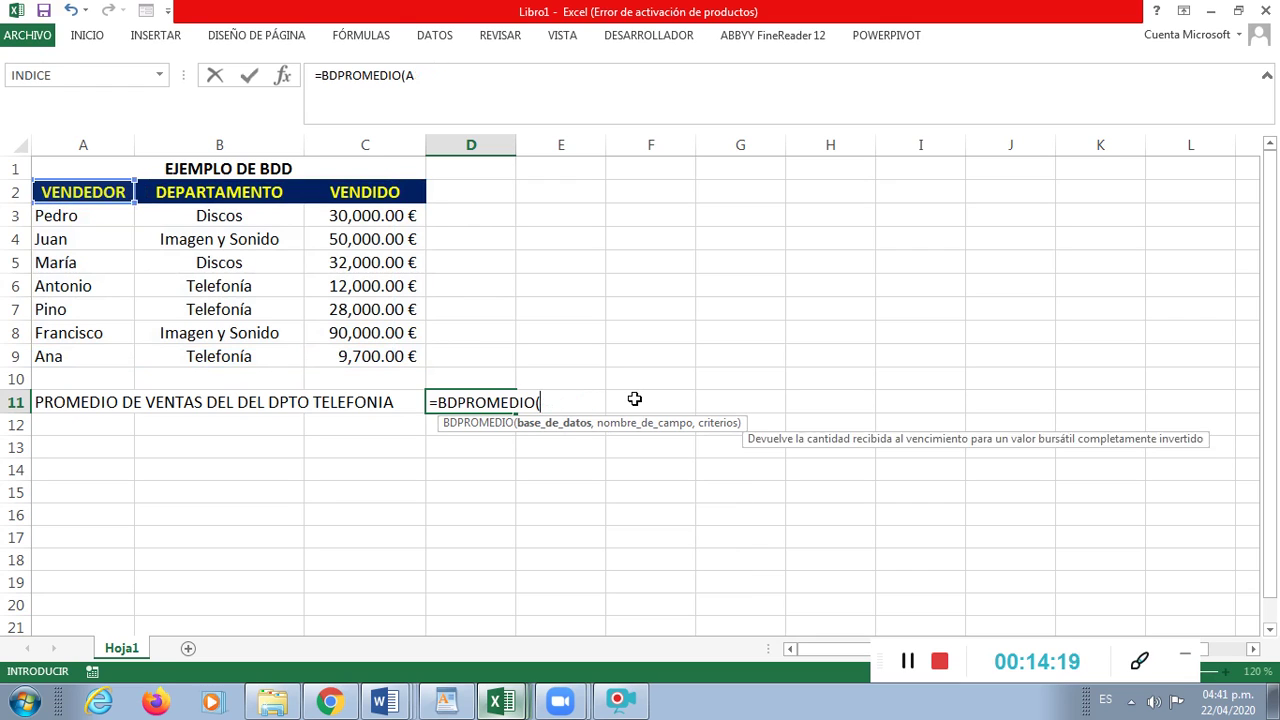
key(BackSpace)
key(BackSpace)
key(BackSpace)
key(BackSpace)
key(BackSpace)
key(BackSpace)
key(BackSpace)
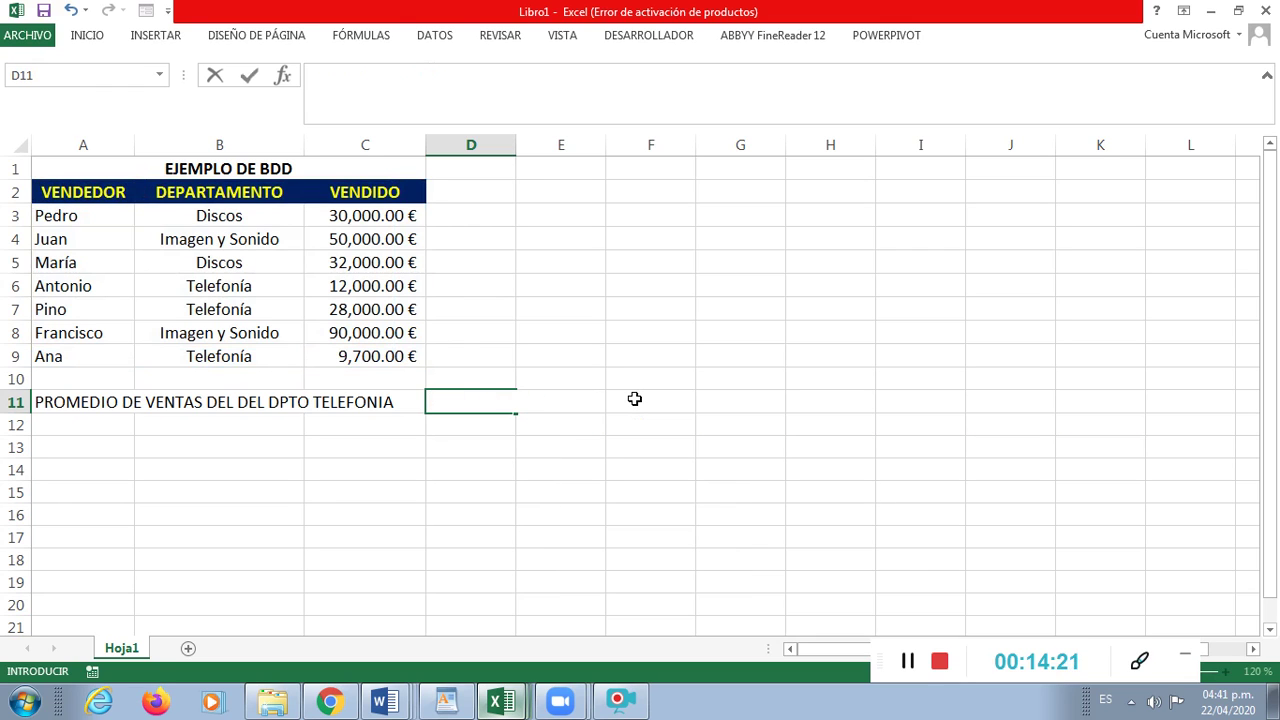
key(Escape)
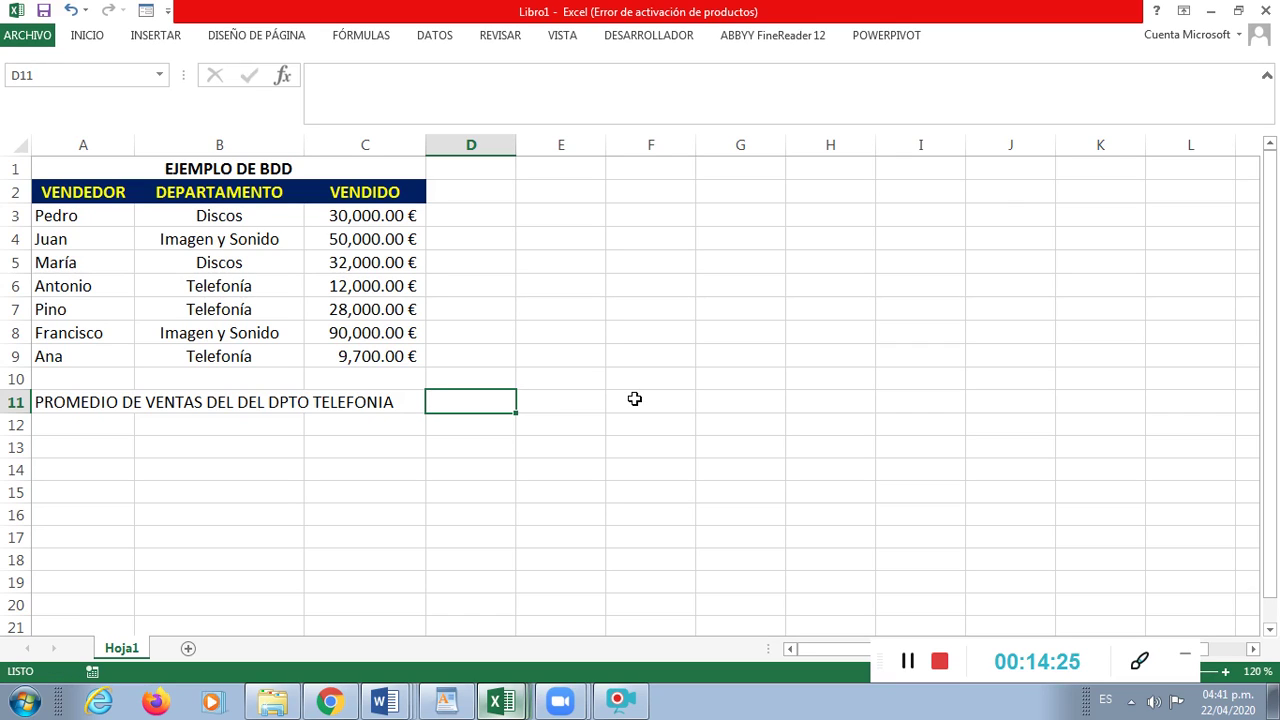
Step: Enter the criteria heading DEPARTAMENTO in cell E2 and widen column E to fit it
key(Down)
key(Up)
key(Right)
key(Up)
key(Up)
key(Up)
key(Up)
key(Up)
key(Up)
key(Up)
key(Up)
key(Up)
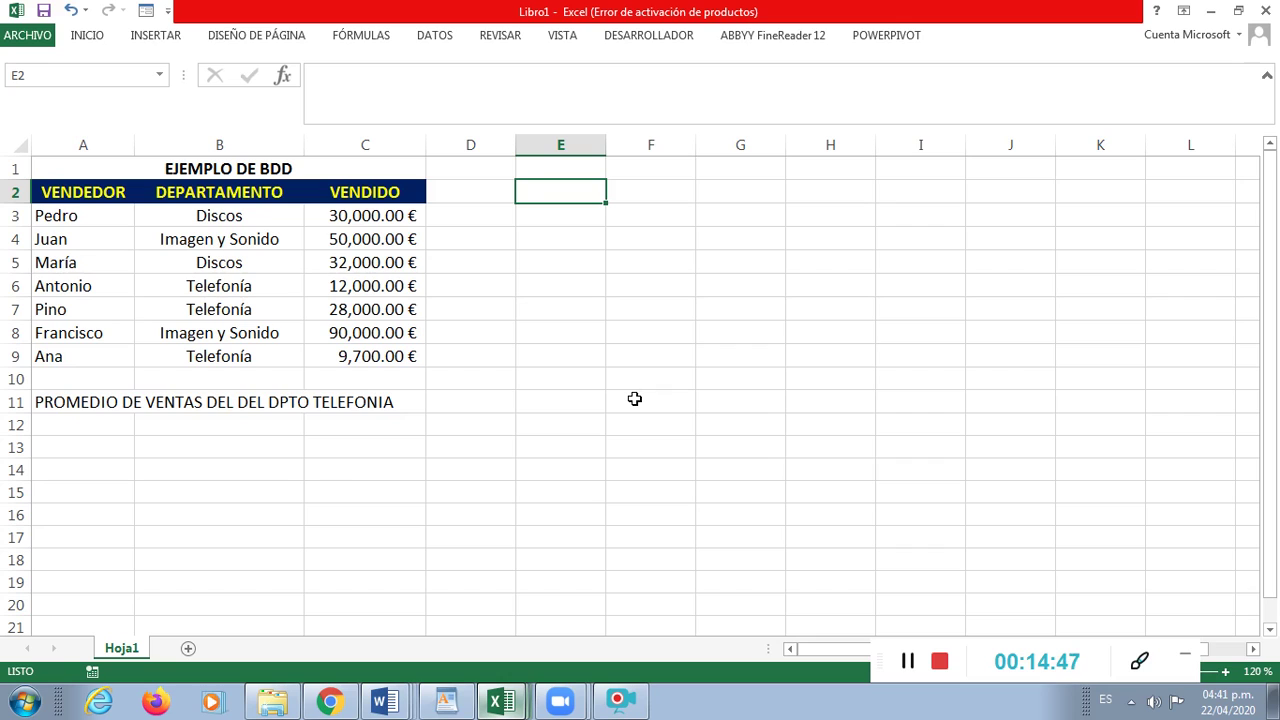
text(DE)
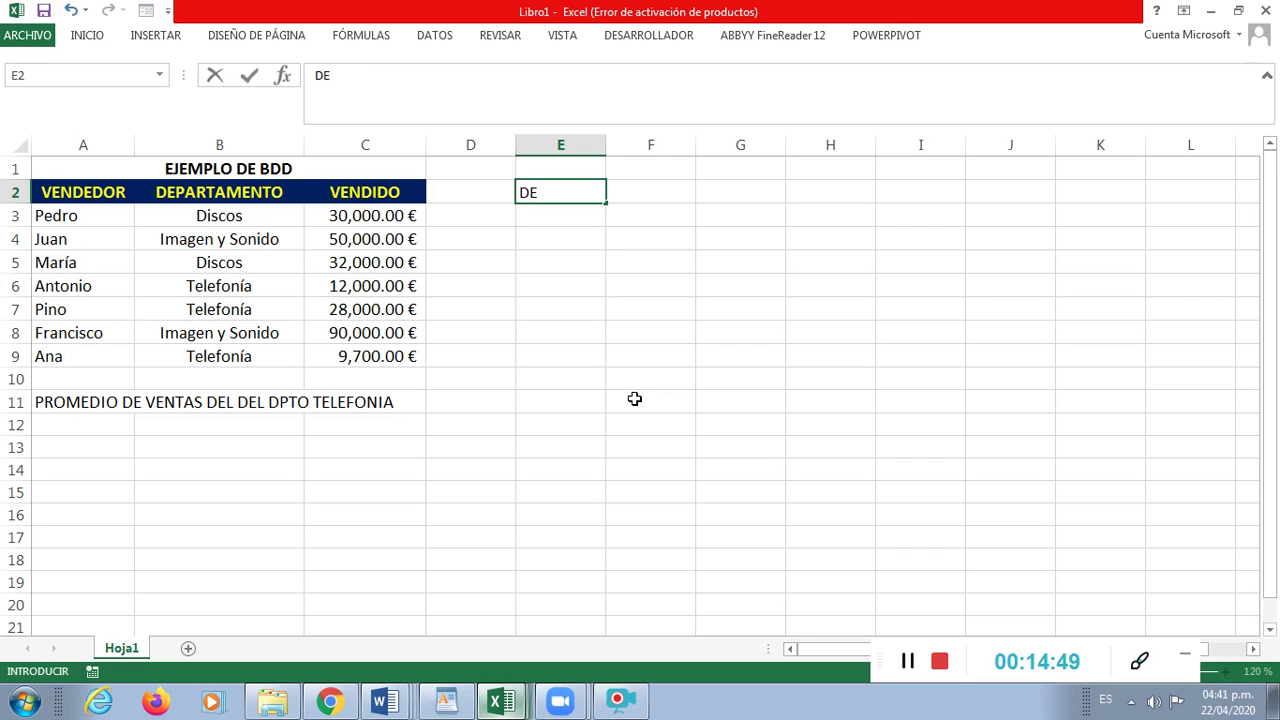
text(PARTAME)
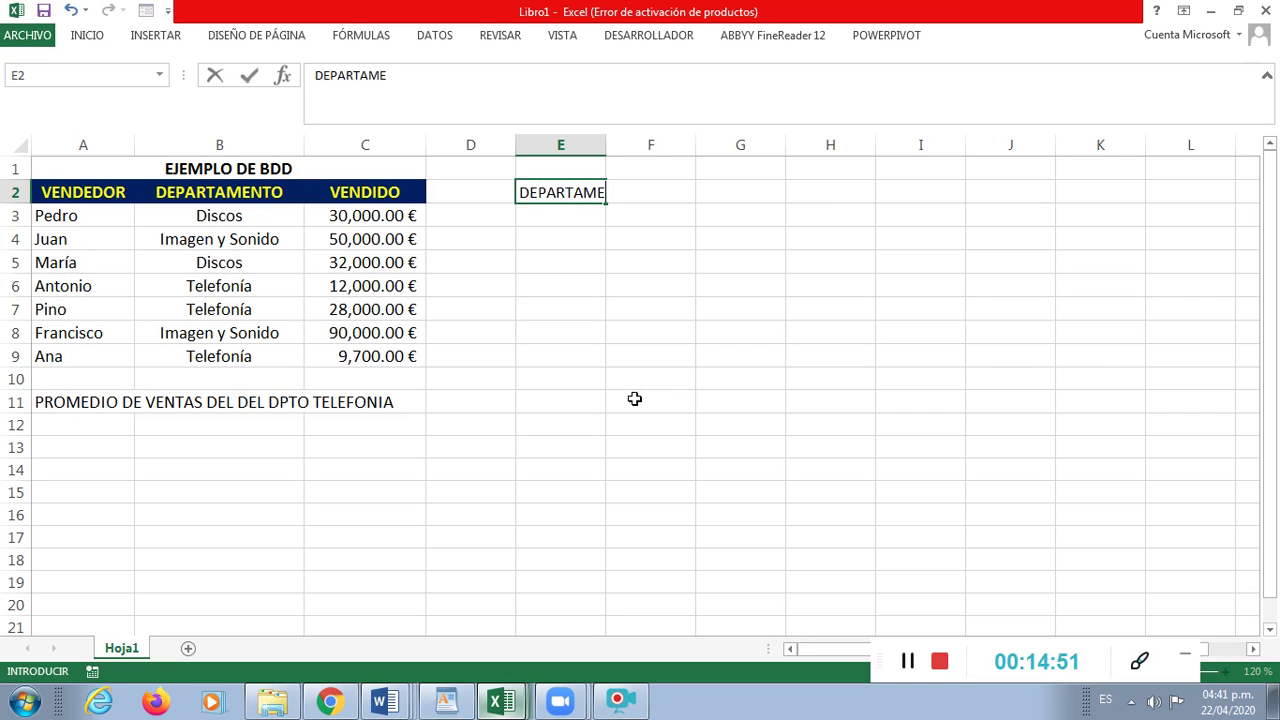
text(NTO)
key(Return)
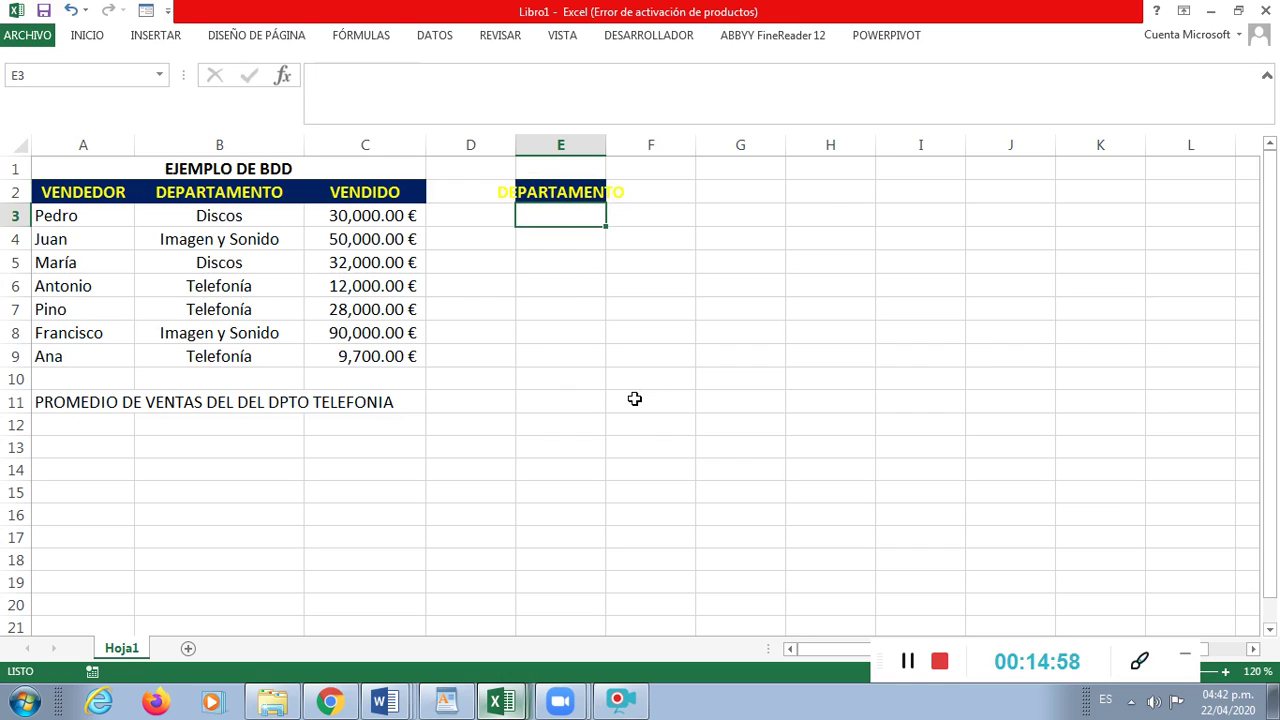
drag(604, 147, 648, 151)
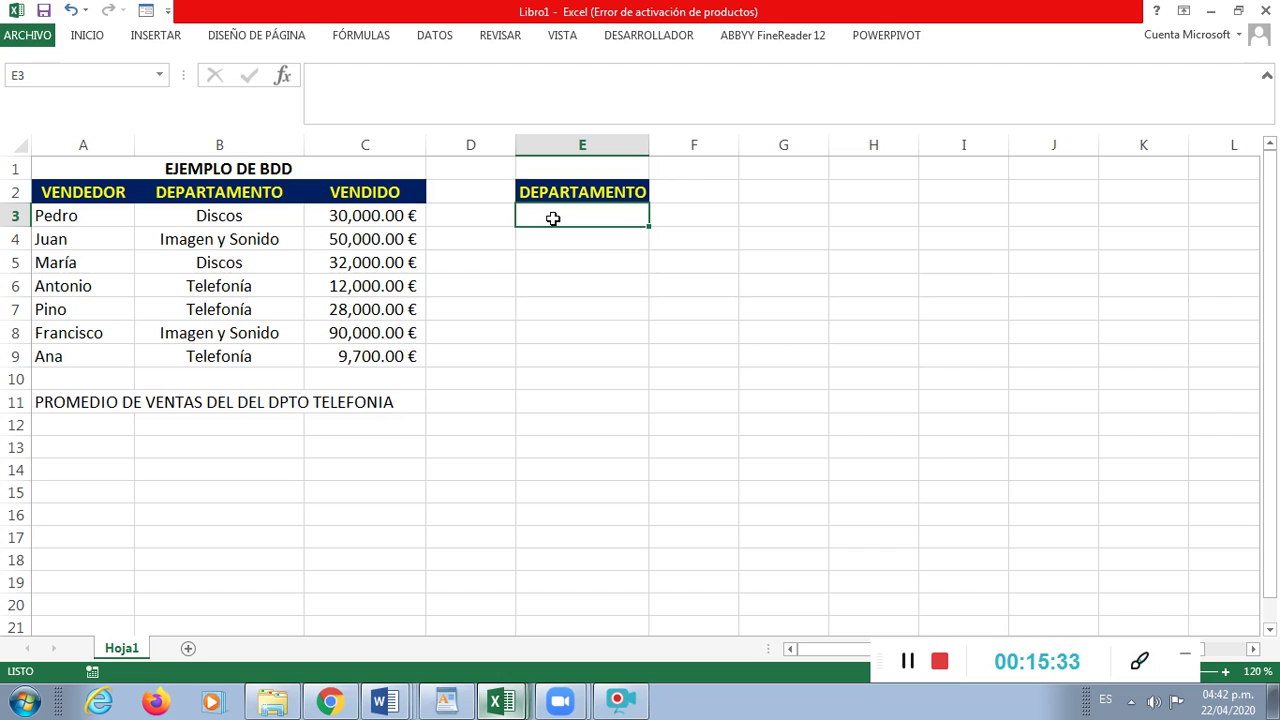
Step: Enter the criterion Telefonia in cell E3, below the DEPARTAMENTO heading
text(T)
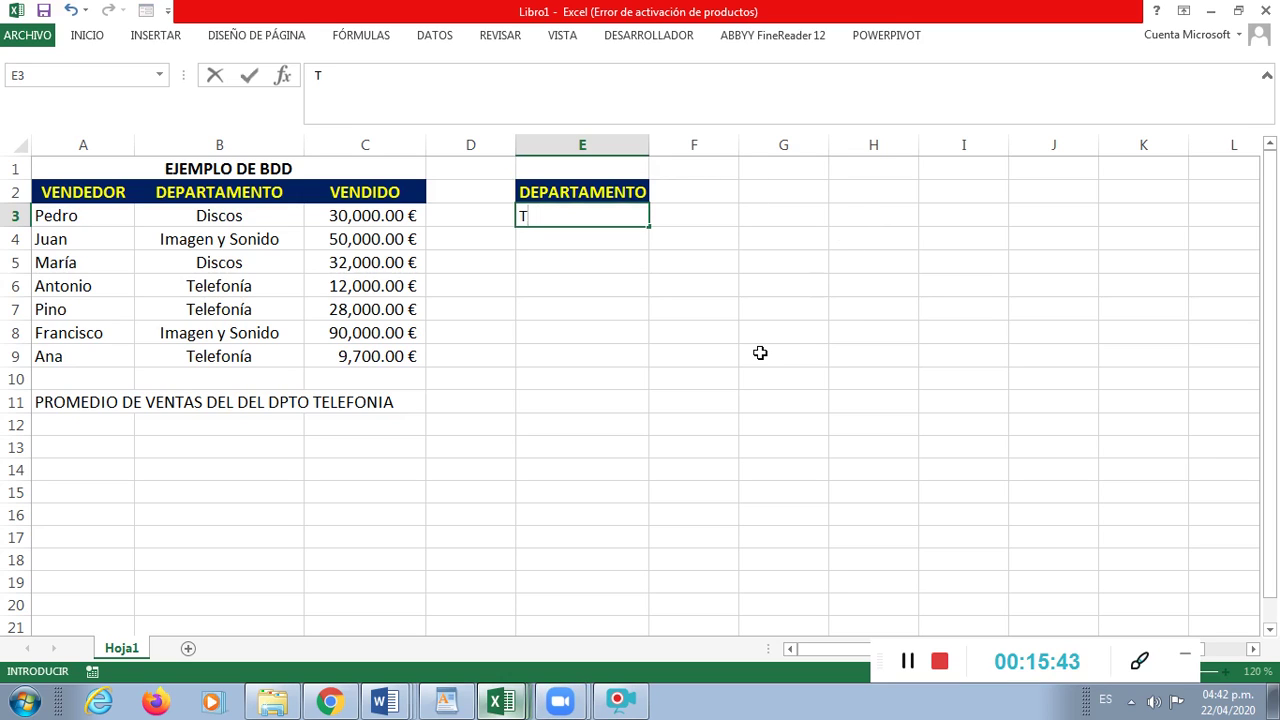
text(elefonia)
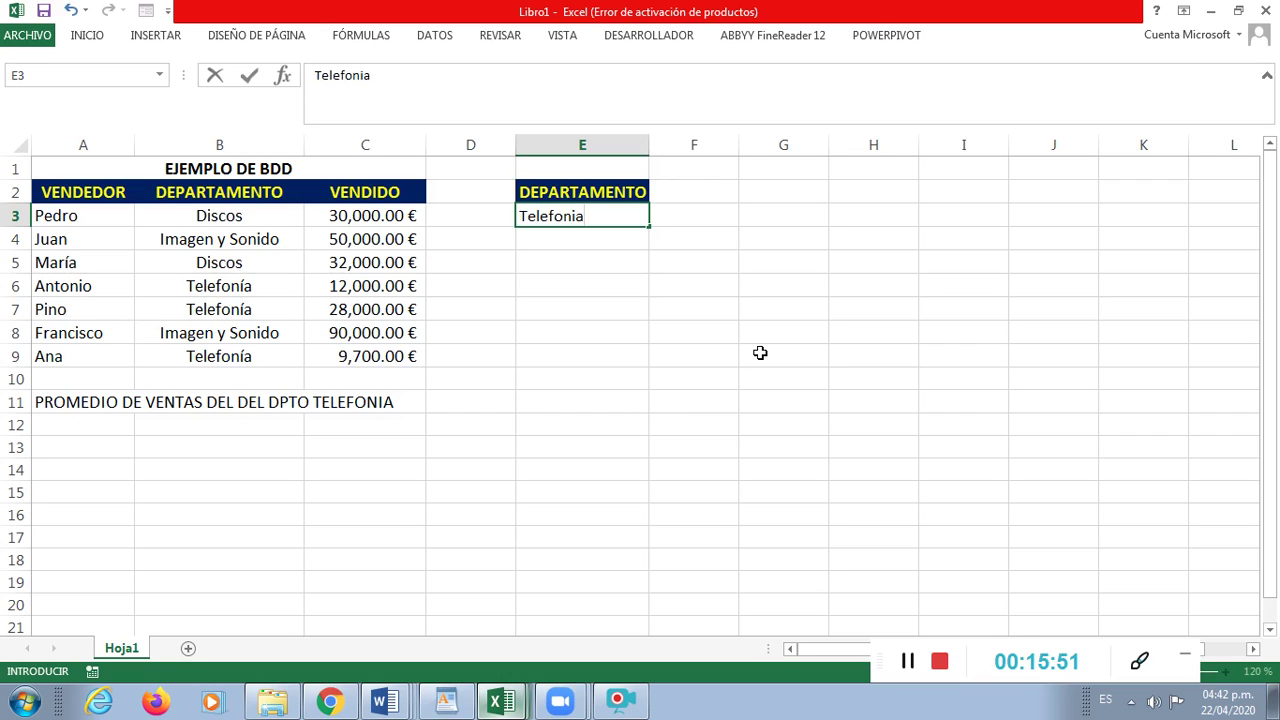
key(Return)
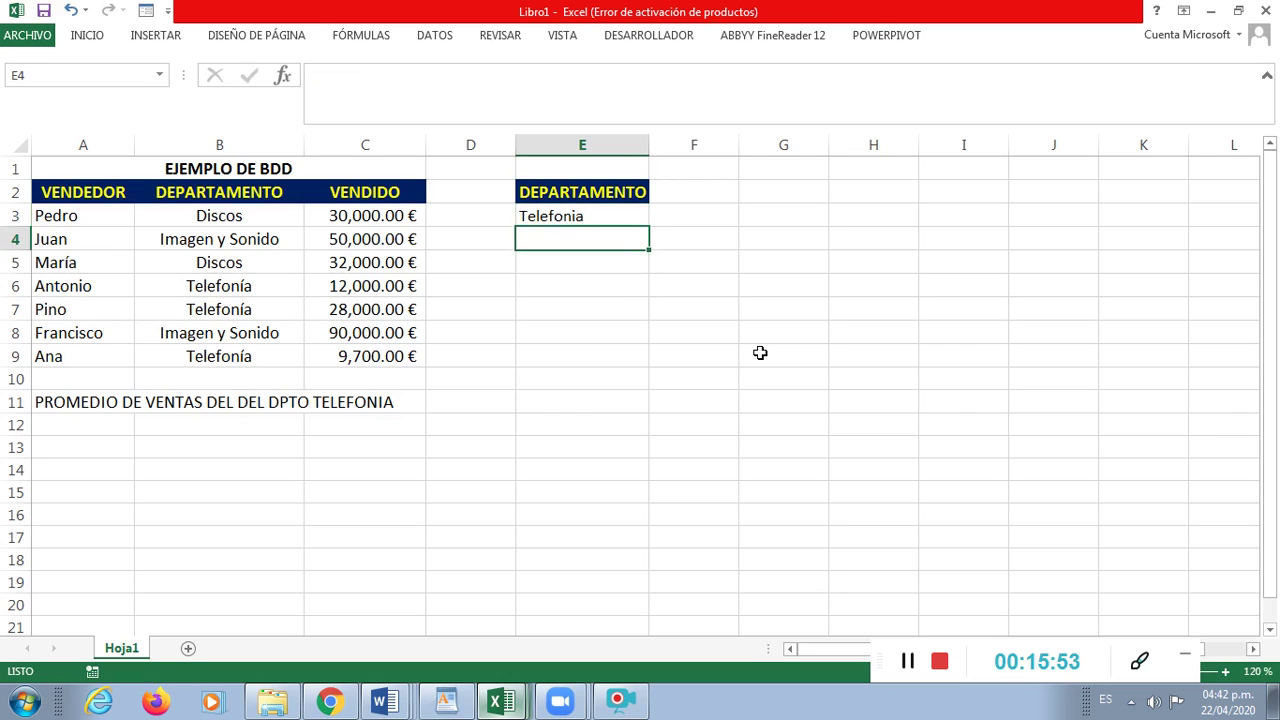
text(1)
key(BackSpace)
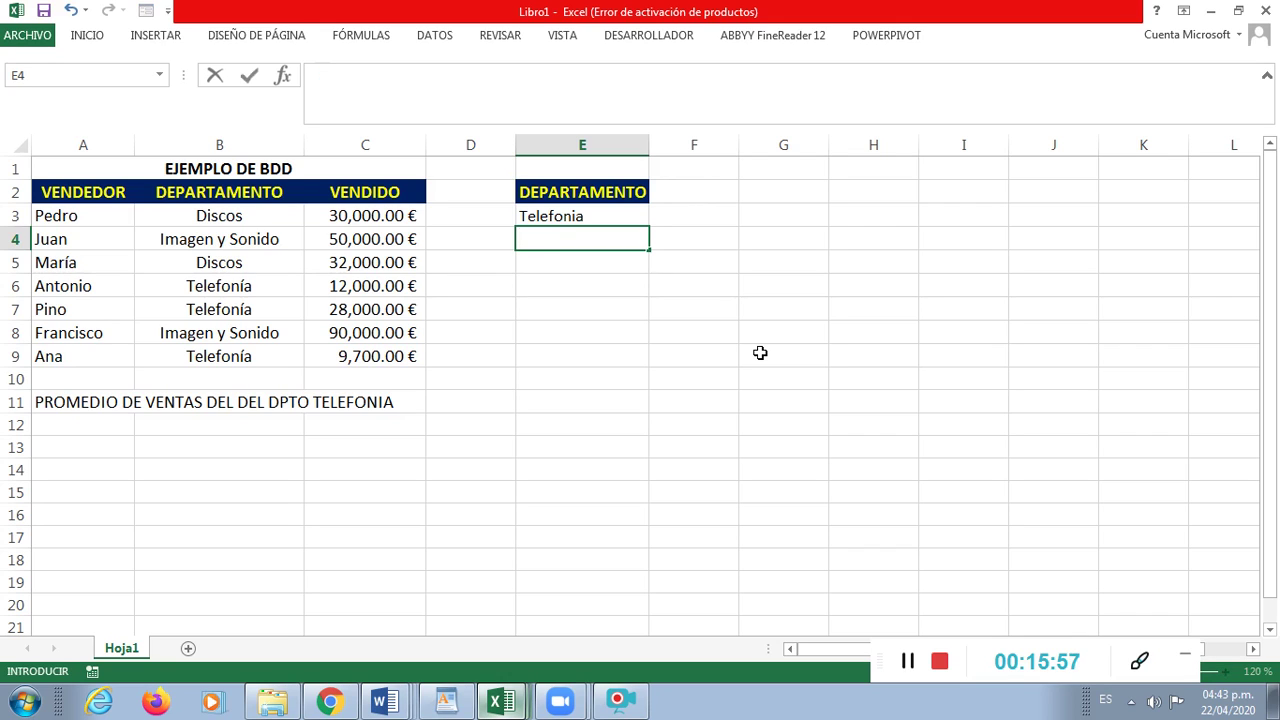
key(Up)
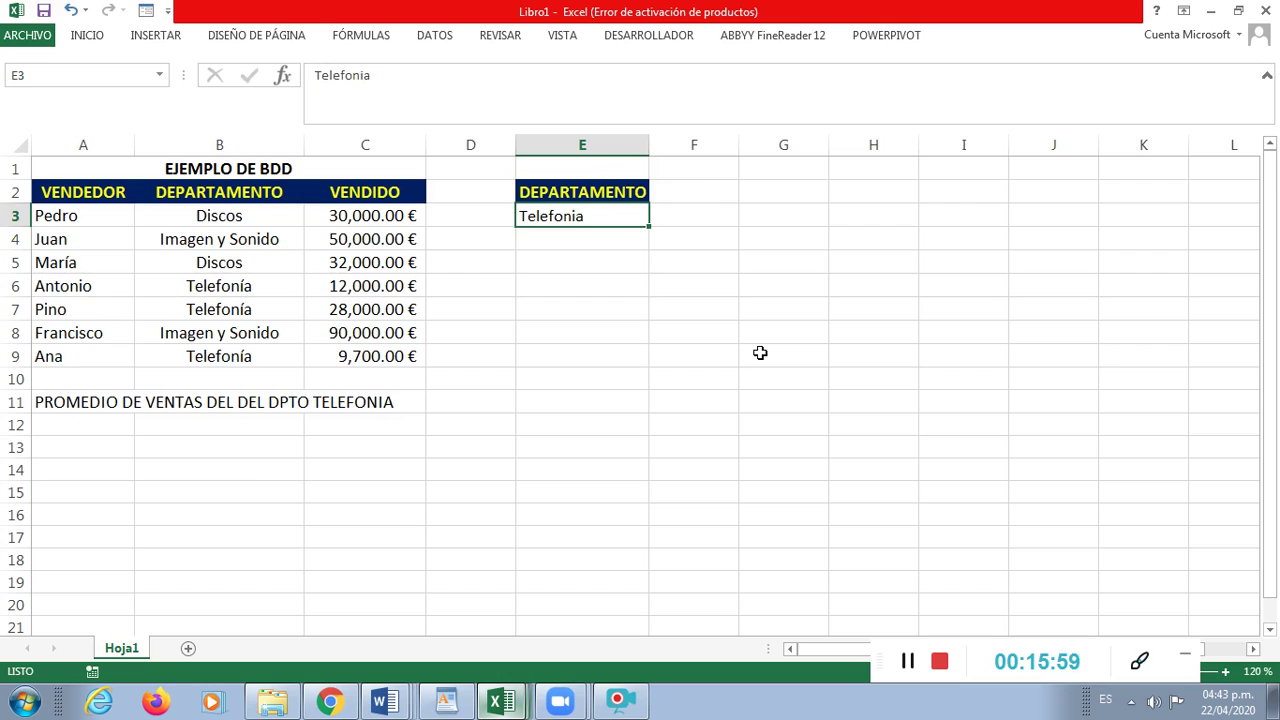
key(Up)
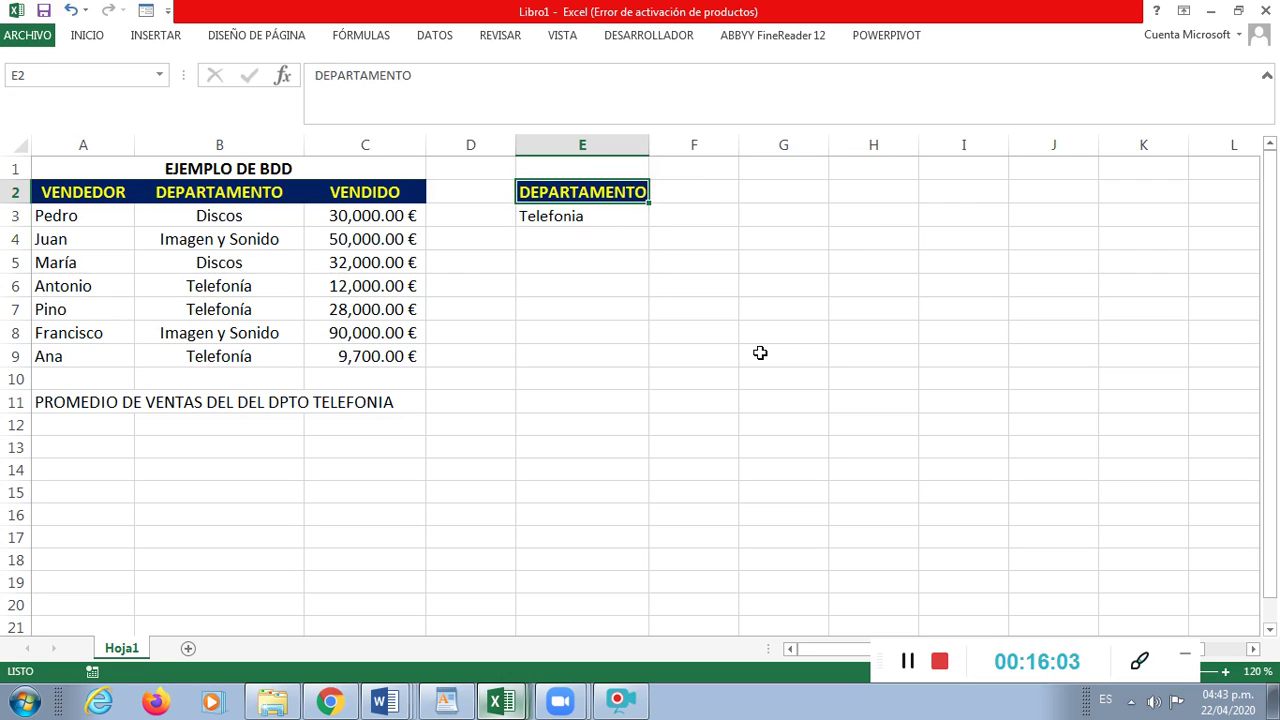
Step: Correct the criterion in cell E3 to the accented spelling Telefonía, matching the entries in the DEPARTAMENTO column
key(Down)
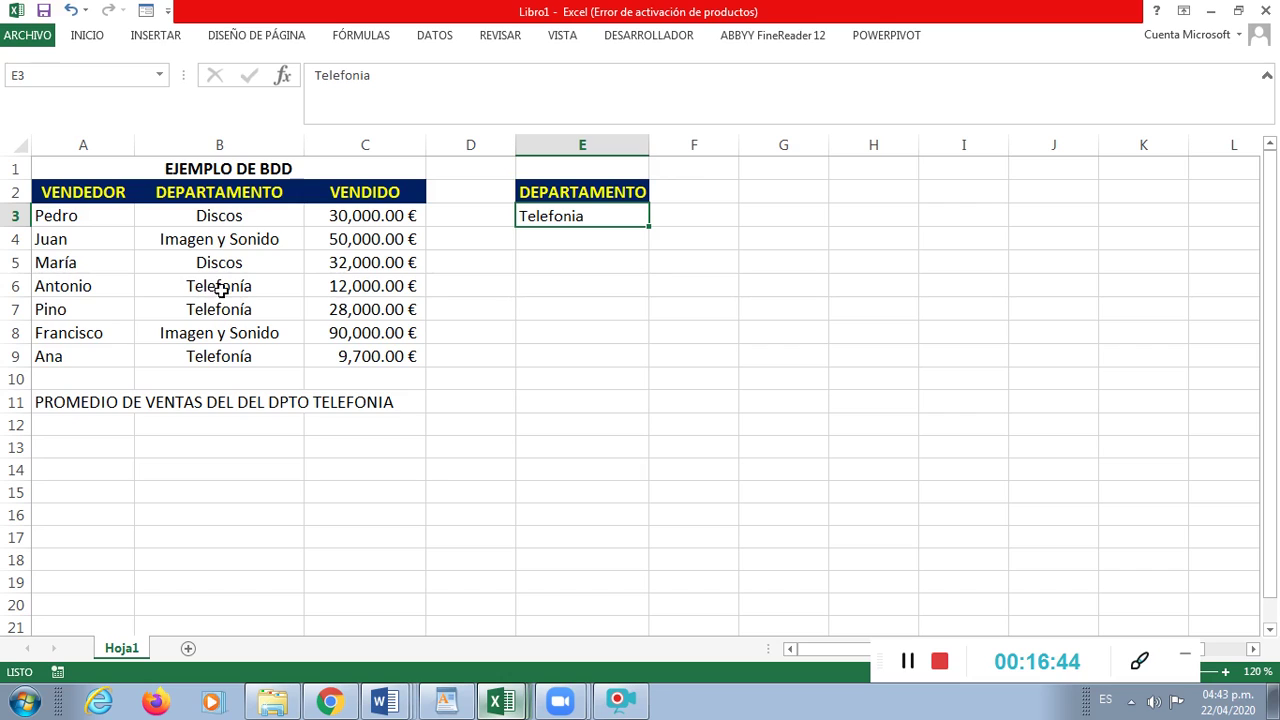
double_click(582, 217)
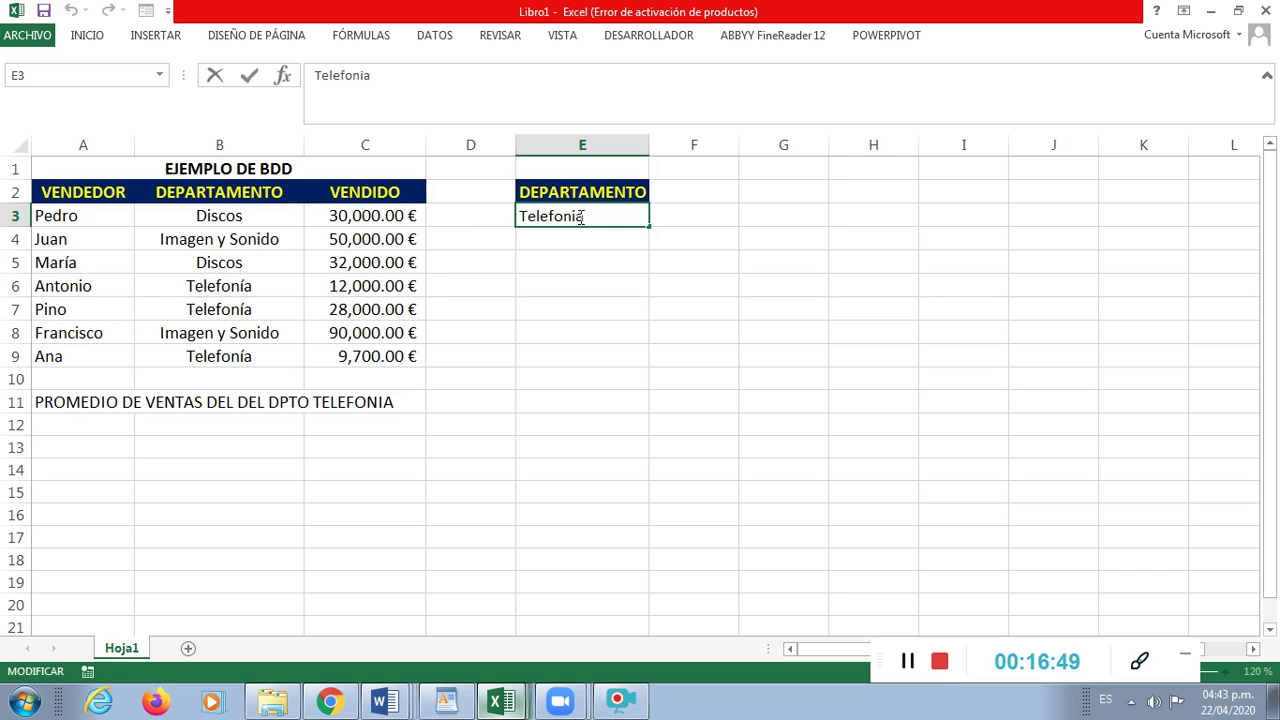
click(577, 219)
key(BackSpace)
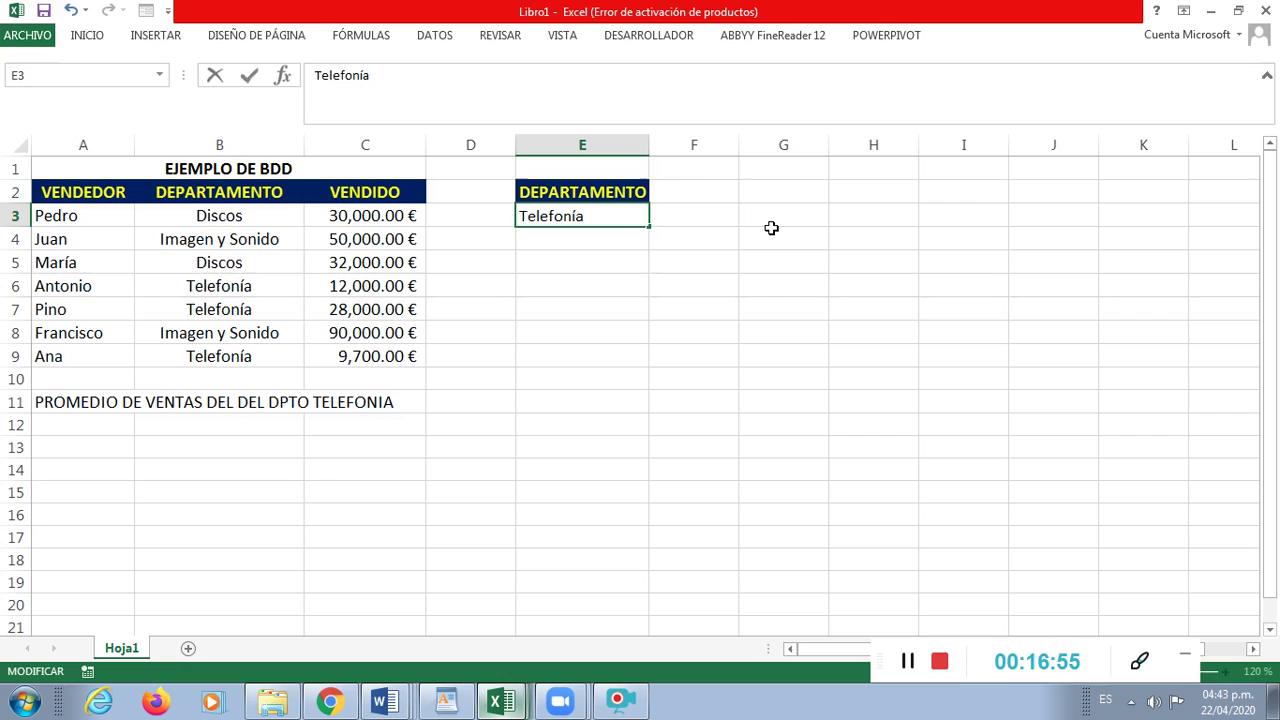
key(Return)
key(Up)
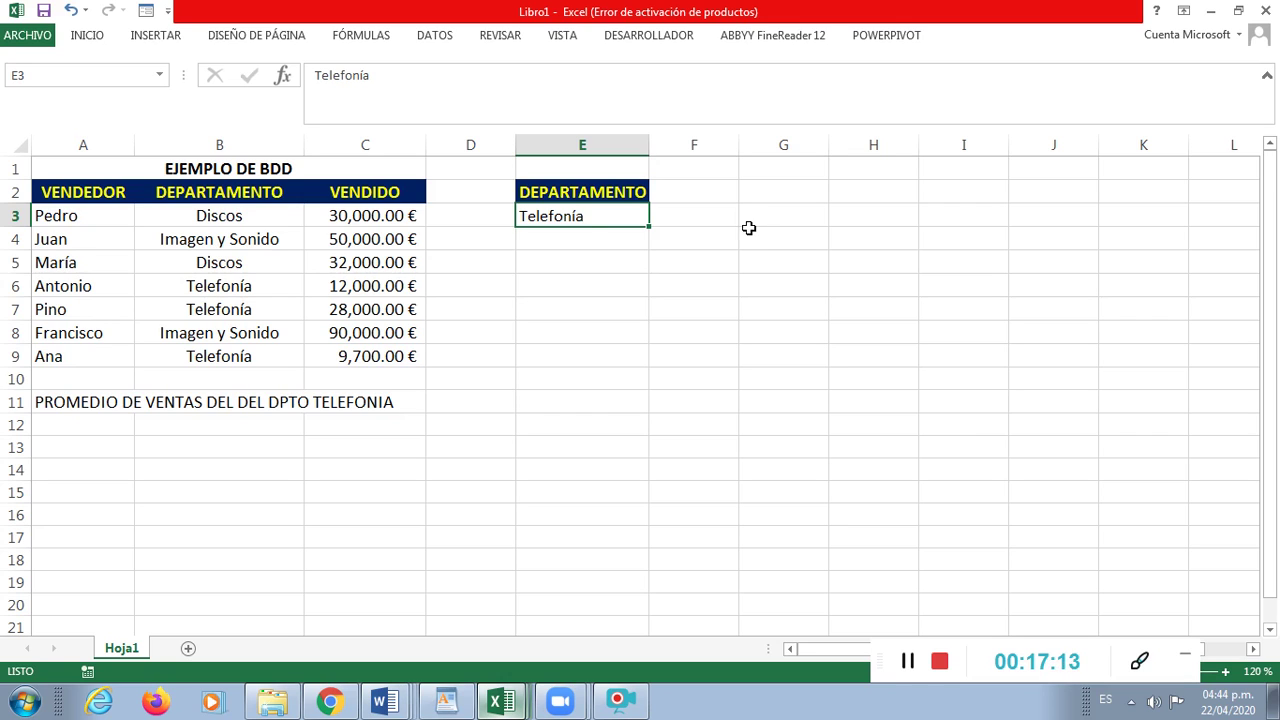
double_click(585, 216)
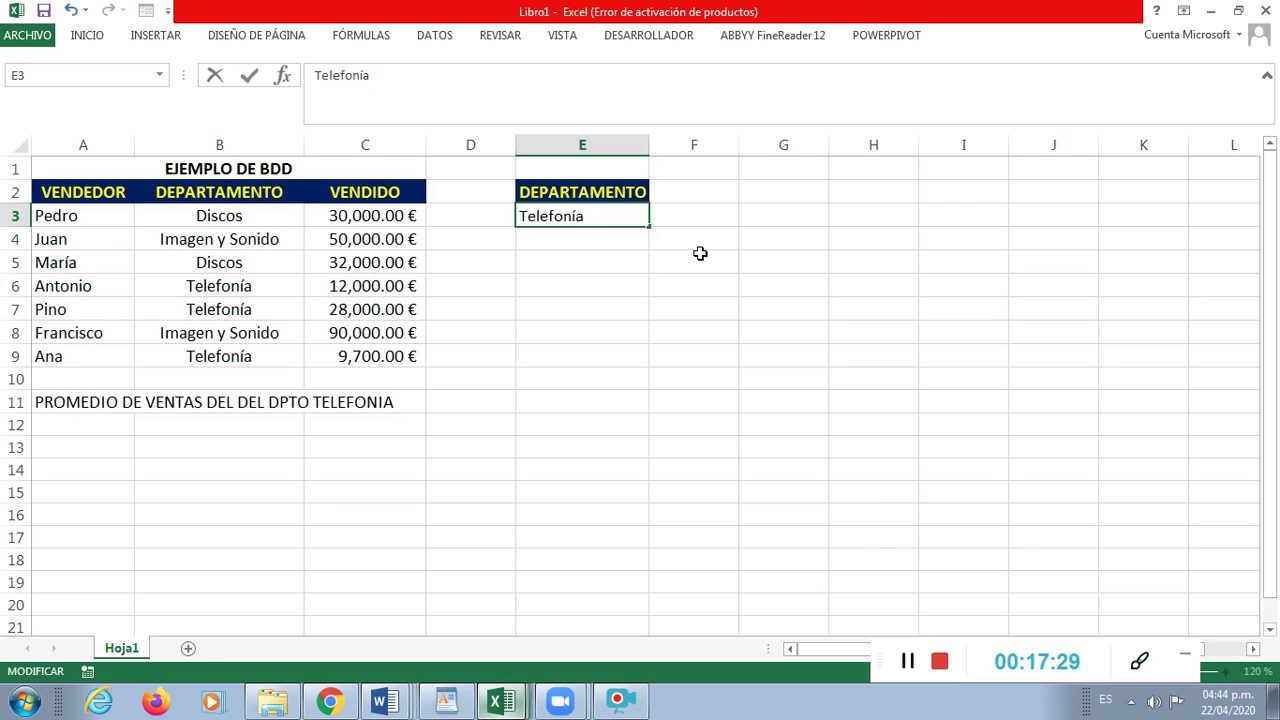
key(Return)
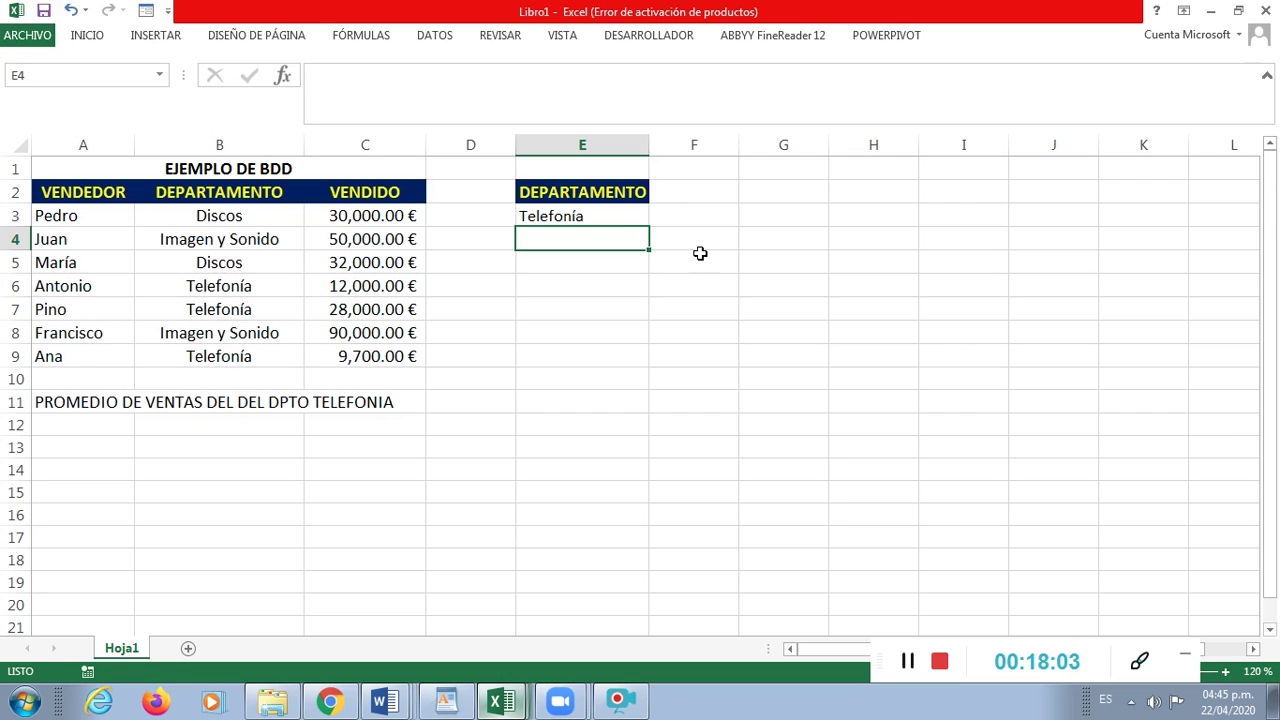
key(Up)
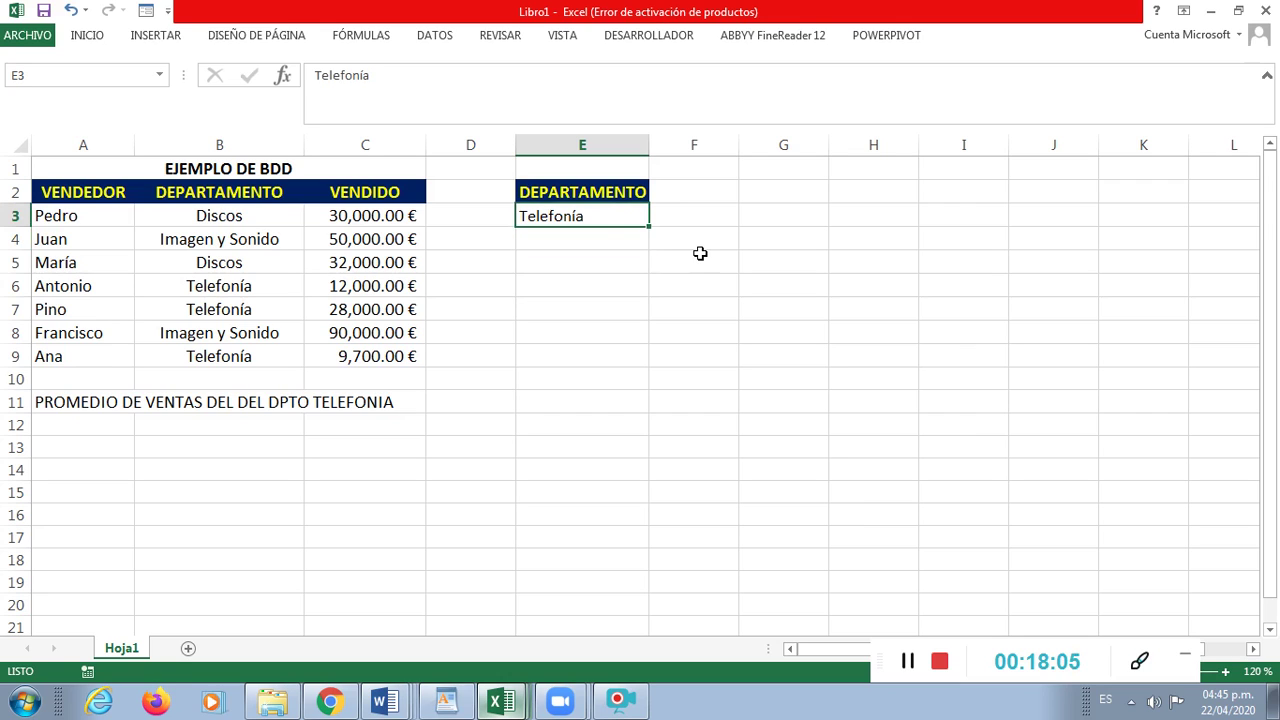
Step: Add blank spaces in front of Telefonía in cell E3 and delete them again
double_click(592, 216)
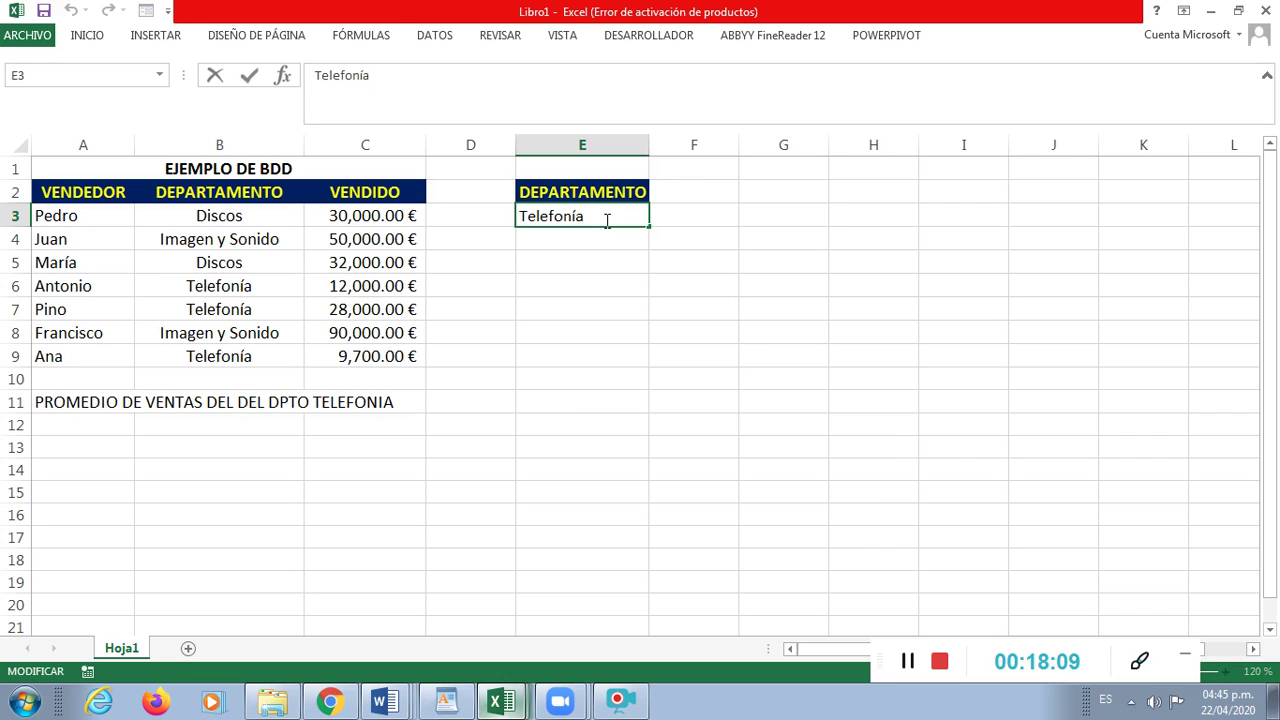
key(BackSpace)
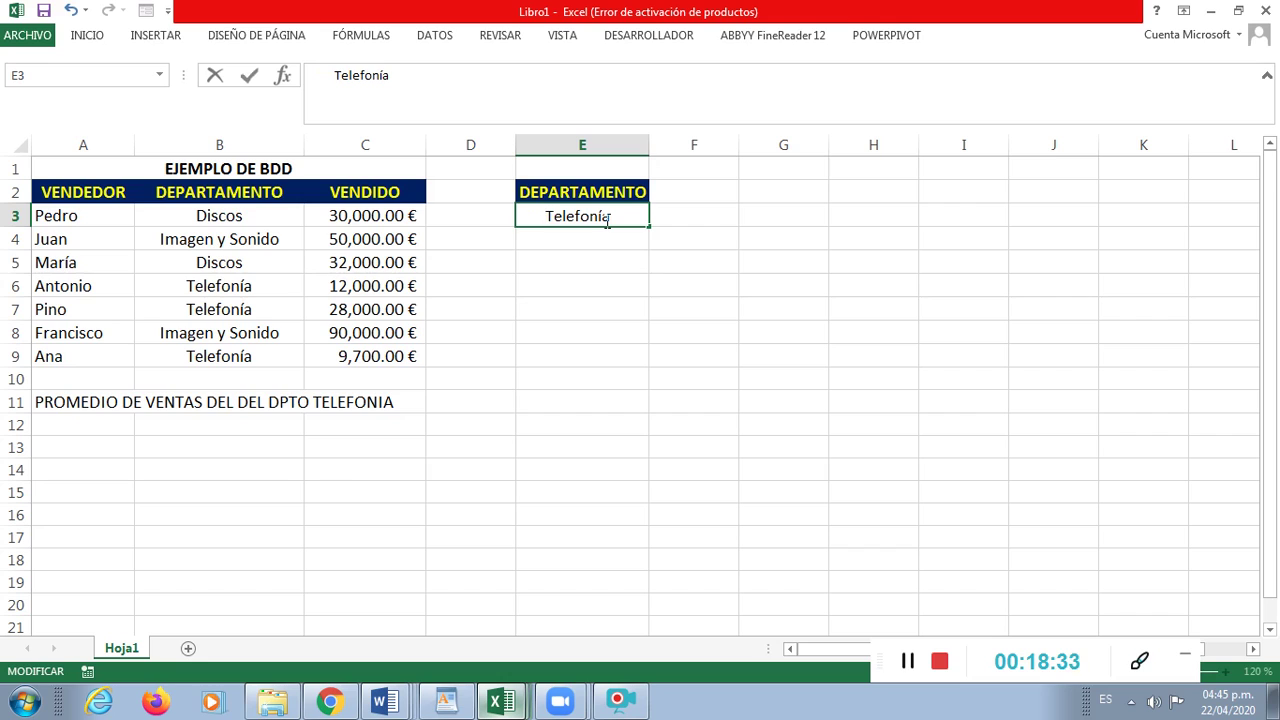
key(BackSpace)
key(BackSpace)
key(BackSpace)
key(BackSpace)
key(BackSpace)
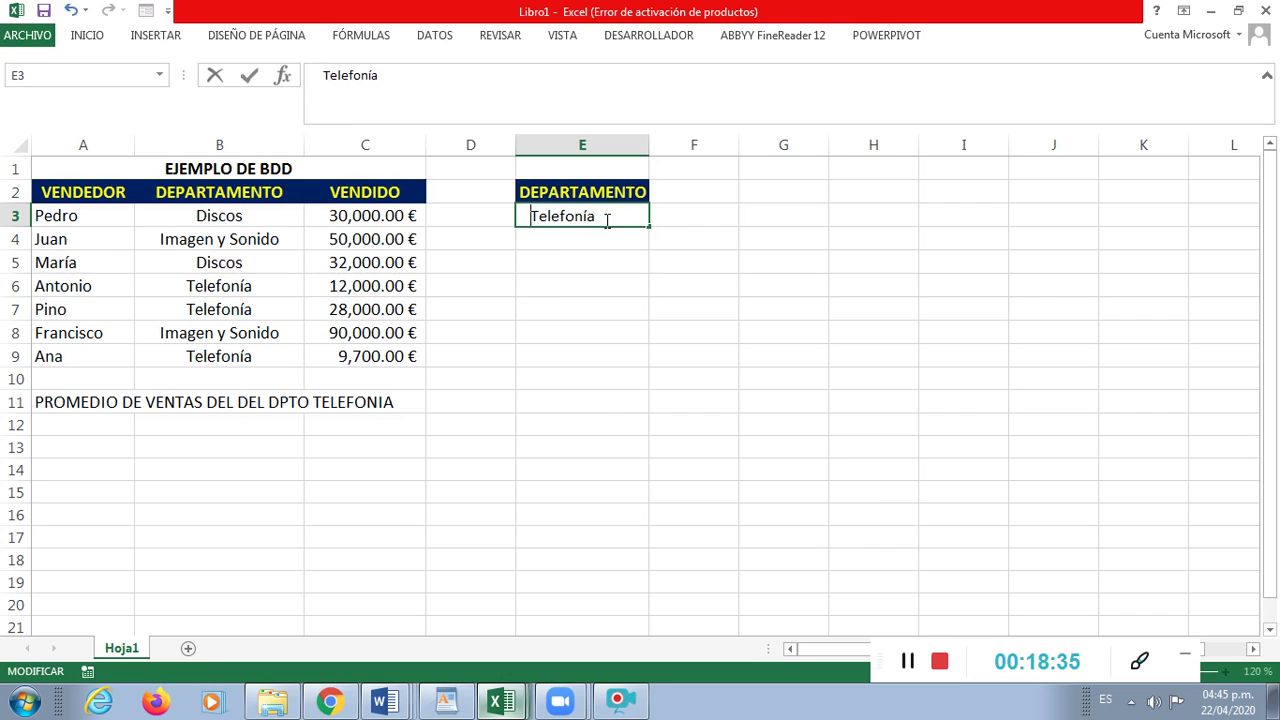
key(BackSpace)
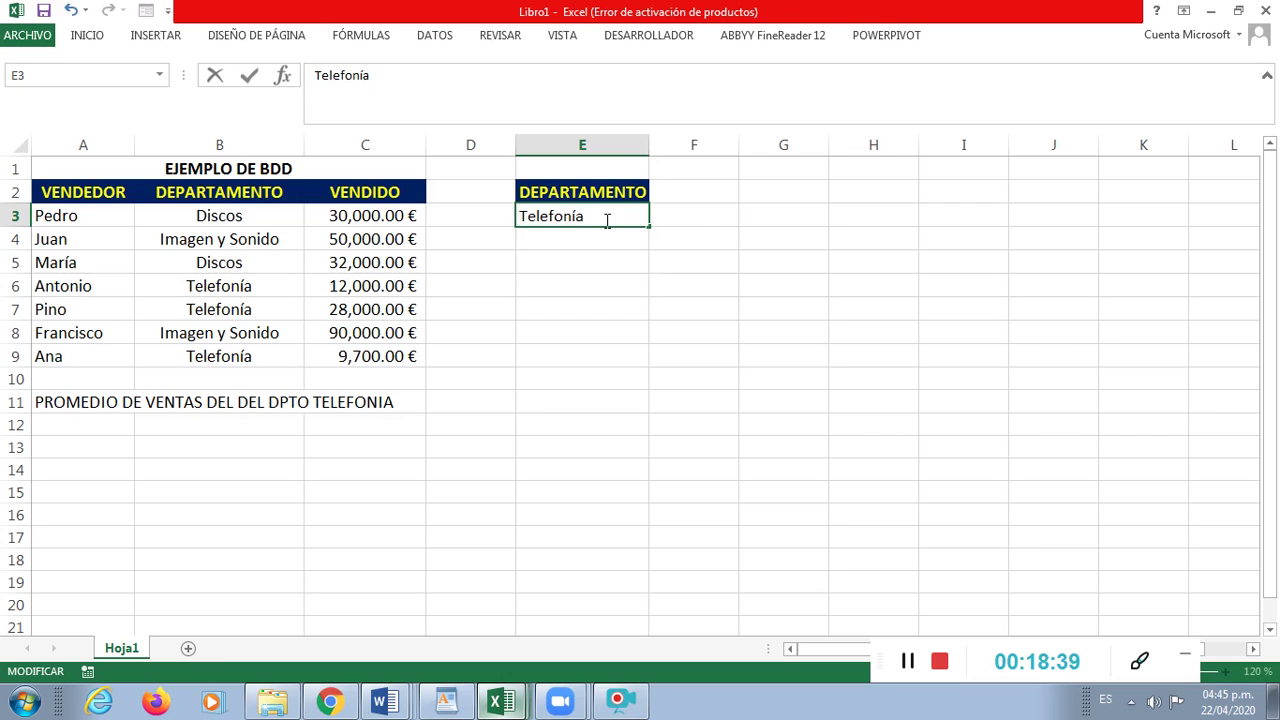
key(Return)
Step: Center the criterion Telefonía horizontally in cell E3
click(605, 220)
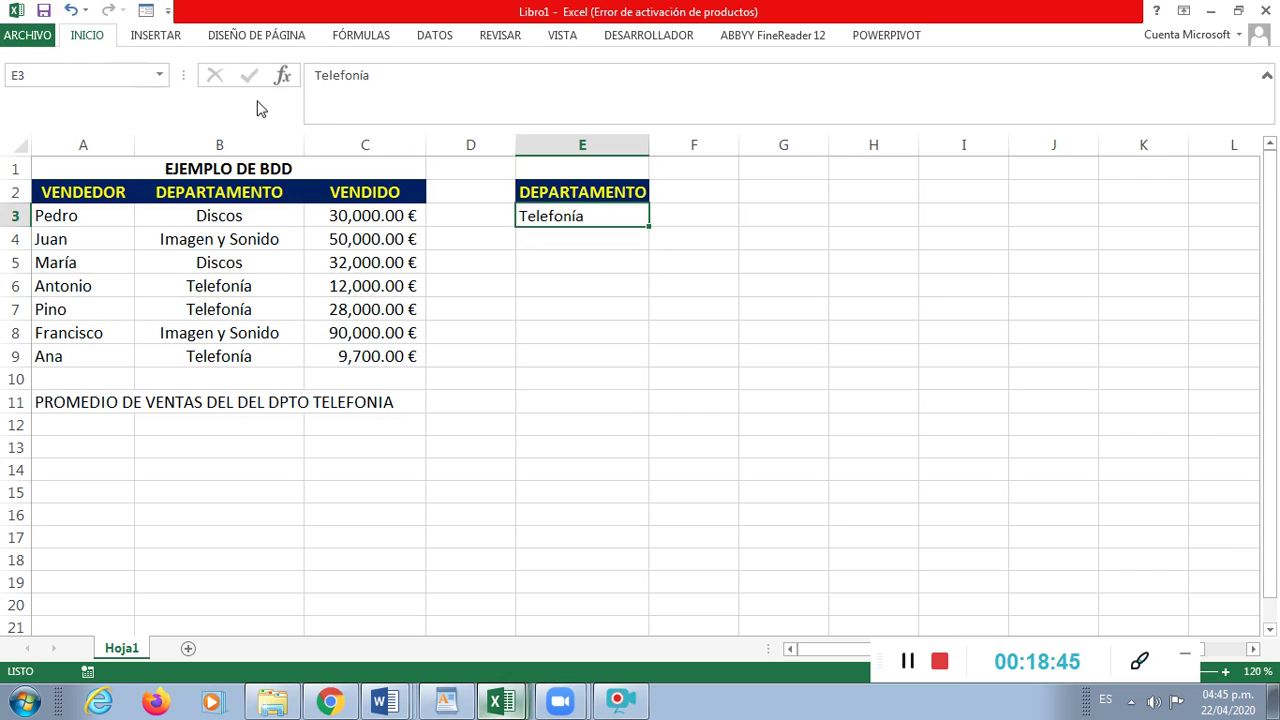
click(311, 101)
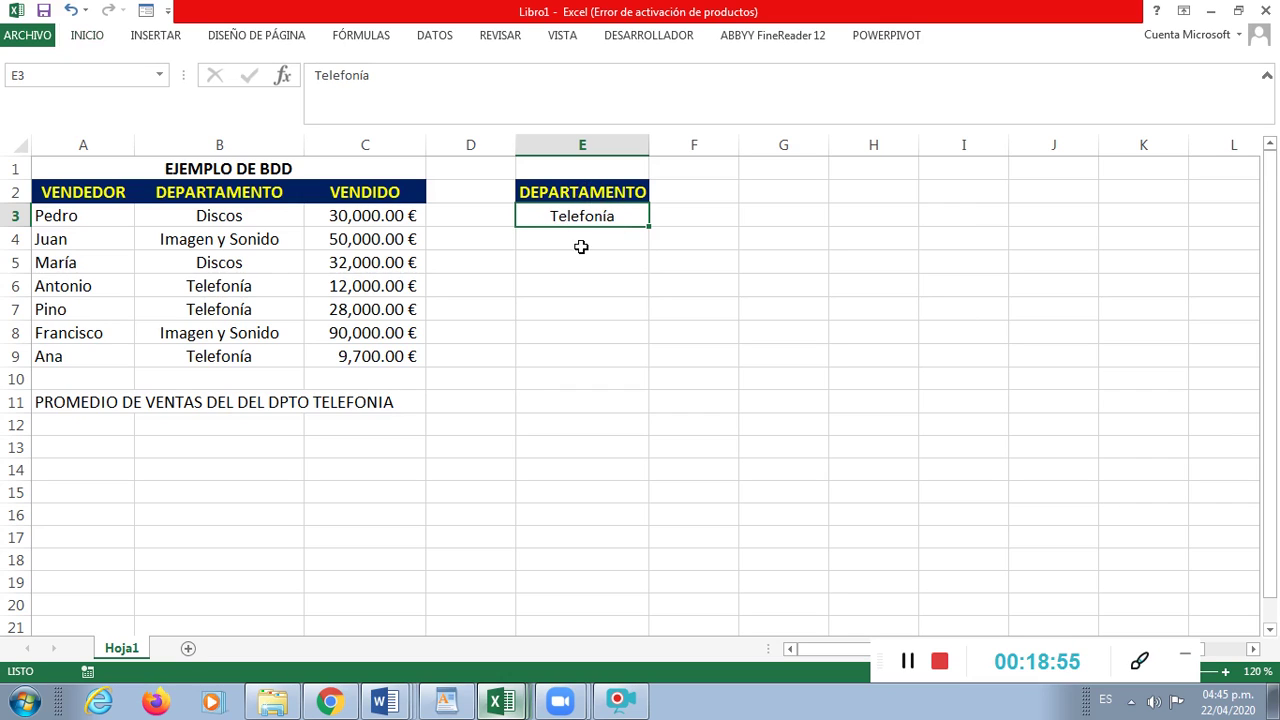
Step: Start a BDPROMEDIO formula in cell D11, beside the PROMEDIO DE VENTAS label, up to its opening parenthesis
click(458, 403)
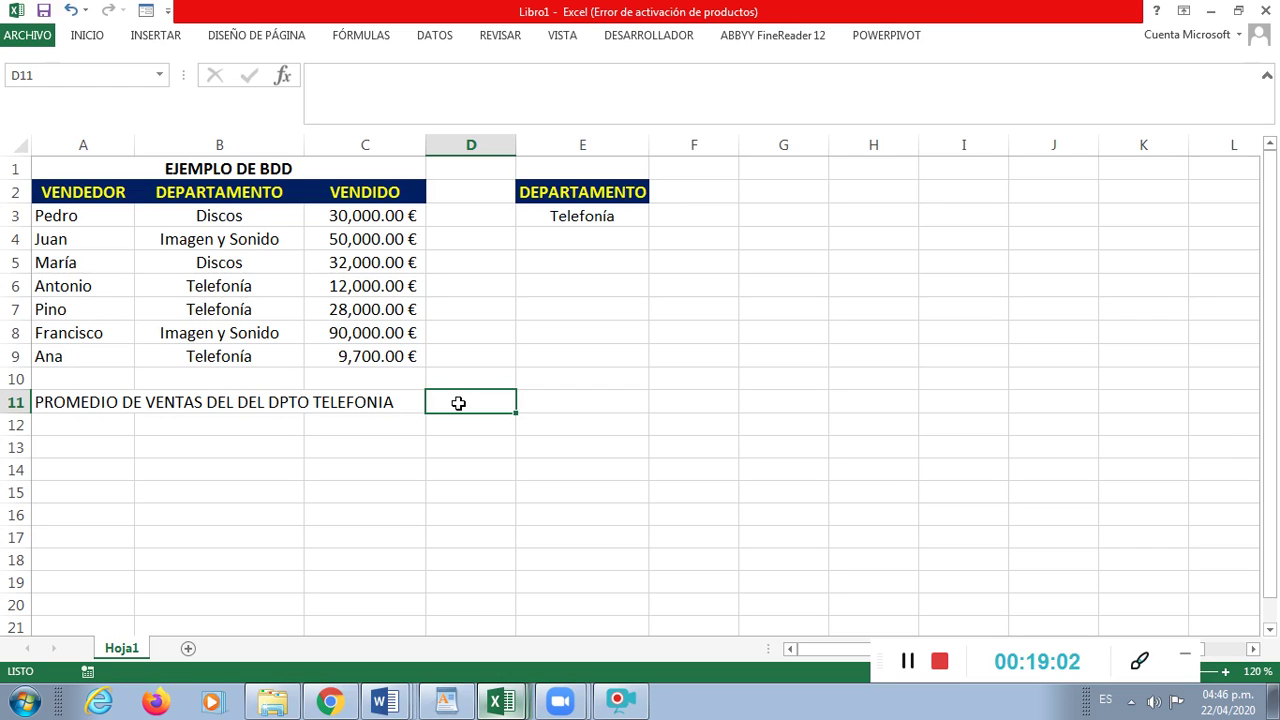
text(=)
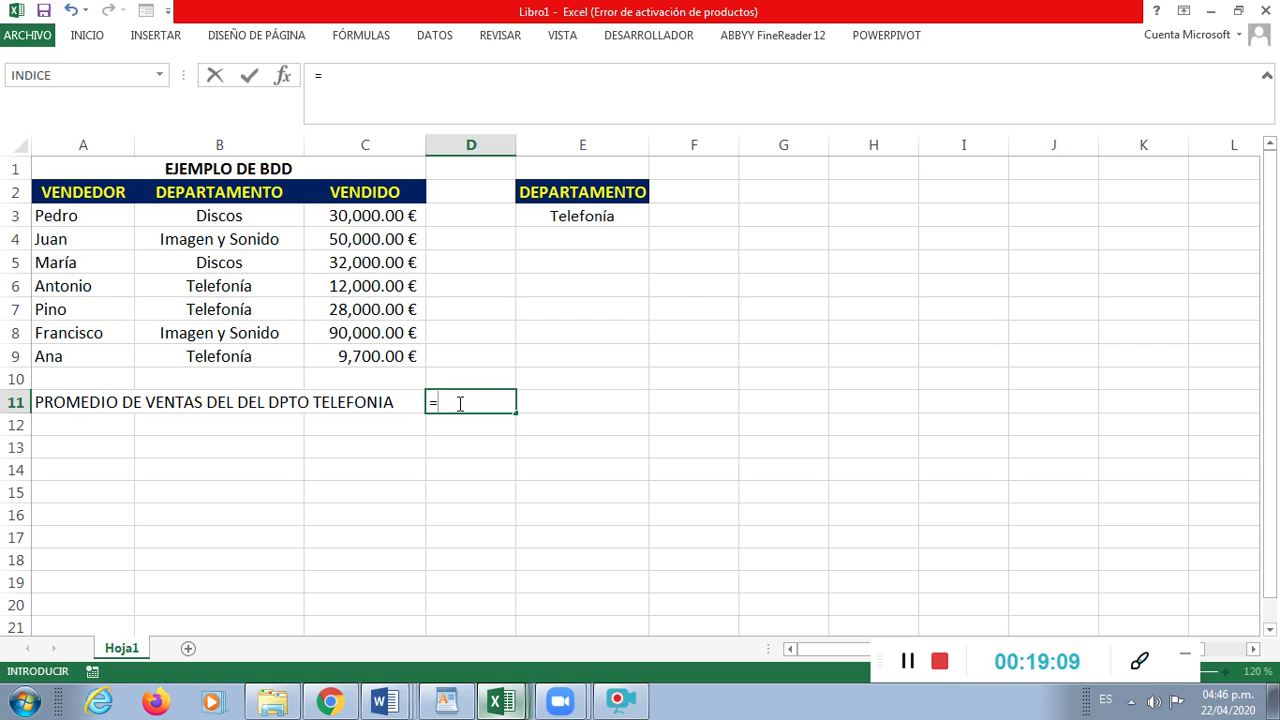
text(bd)
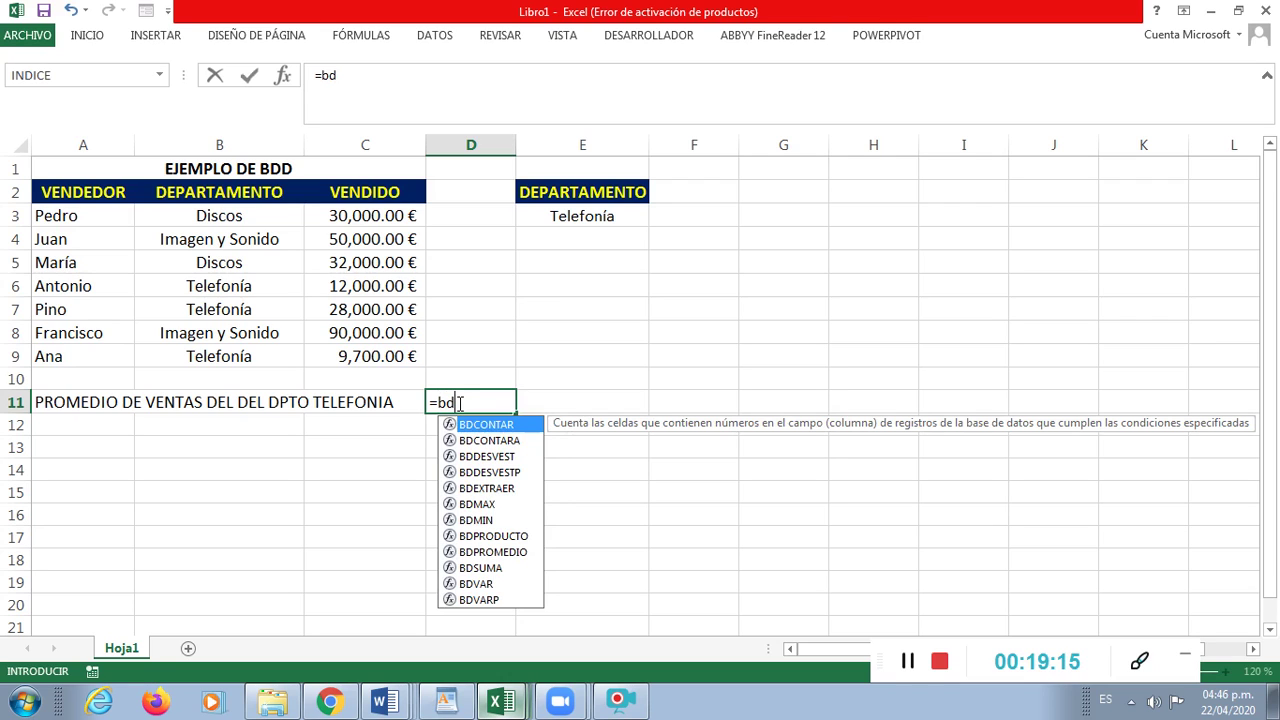
key(Escape)
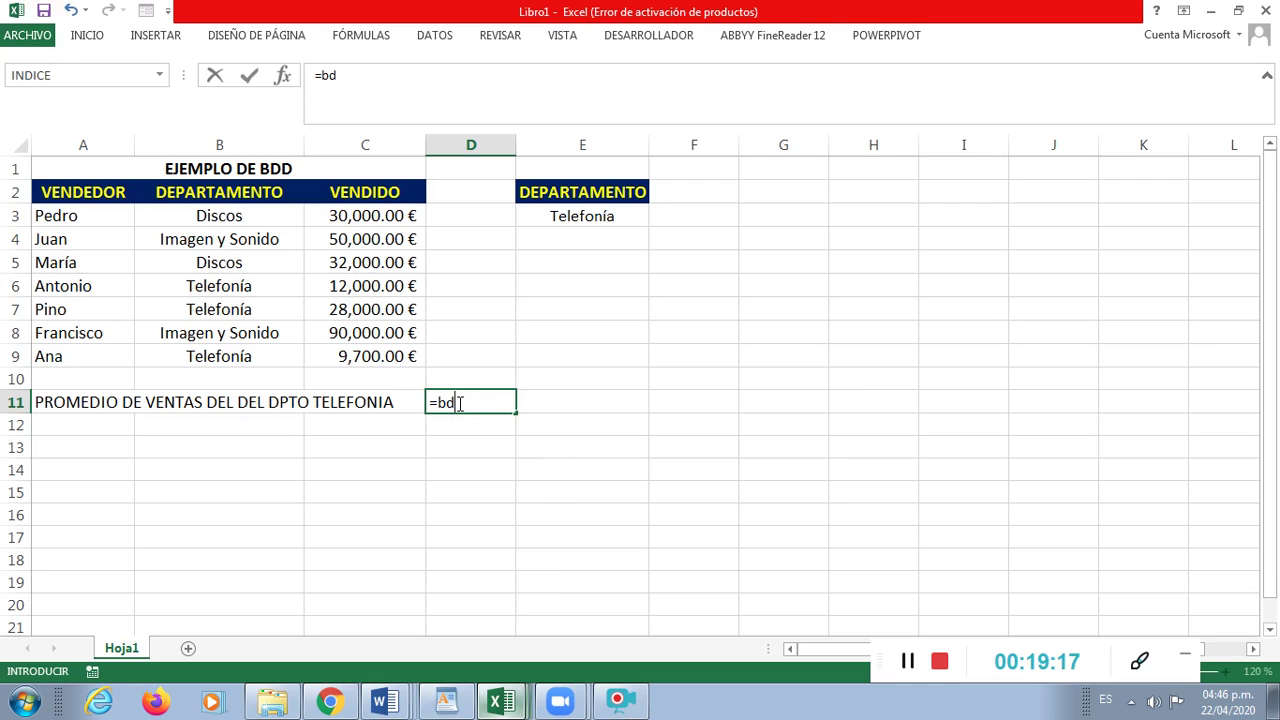
key(BackSpace)
key(BackSpace)
text(BD)
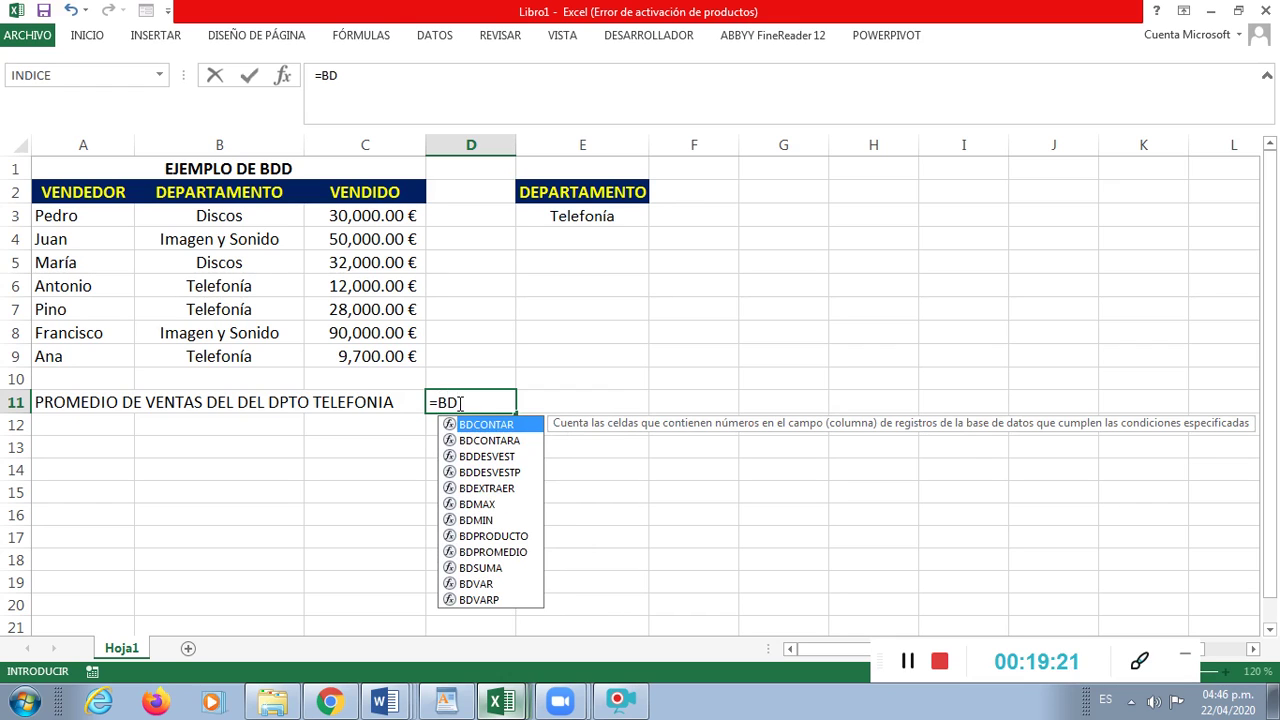
text(P)
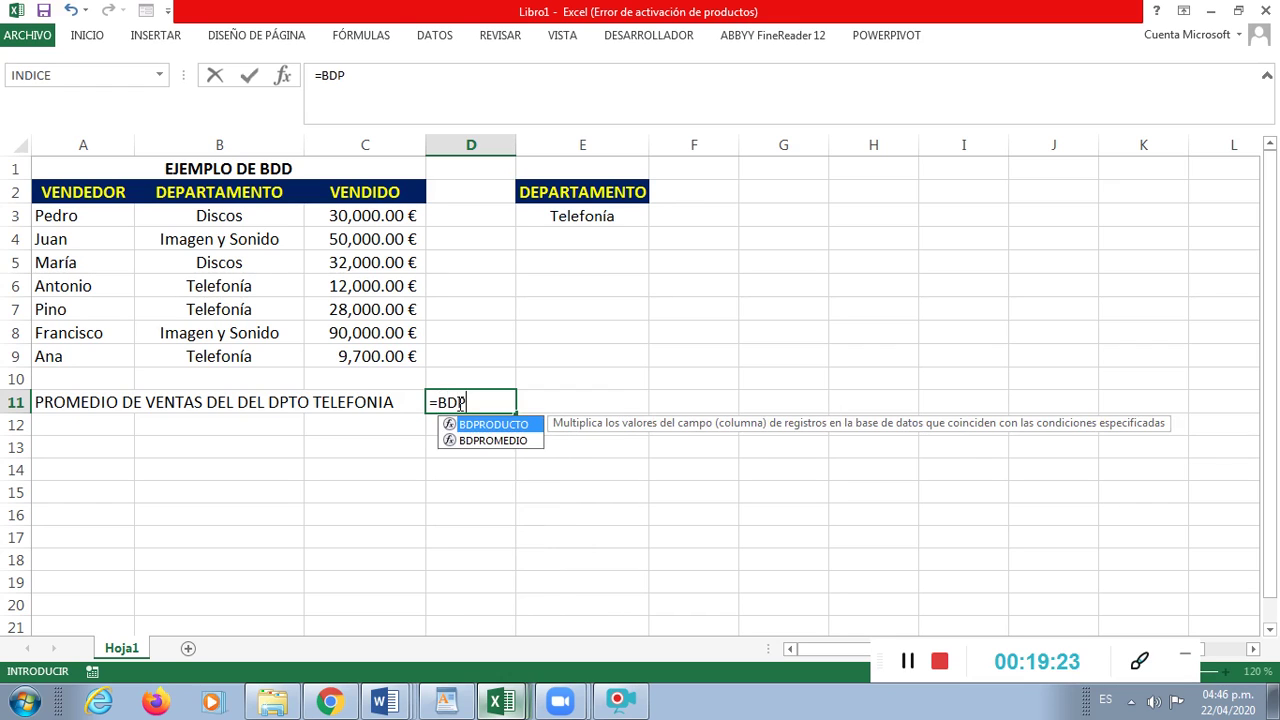
text(ROMEDIO)
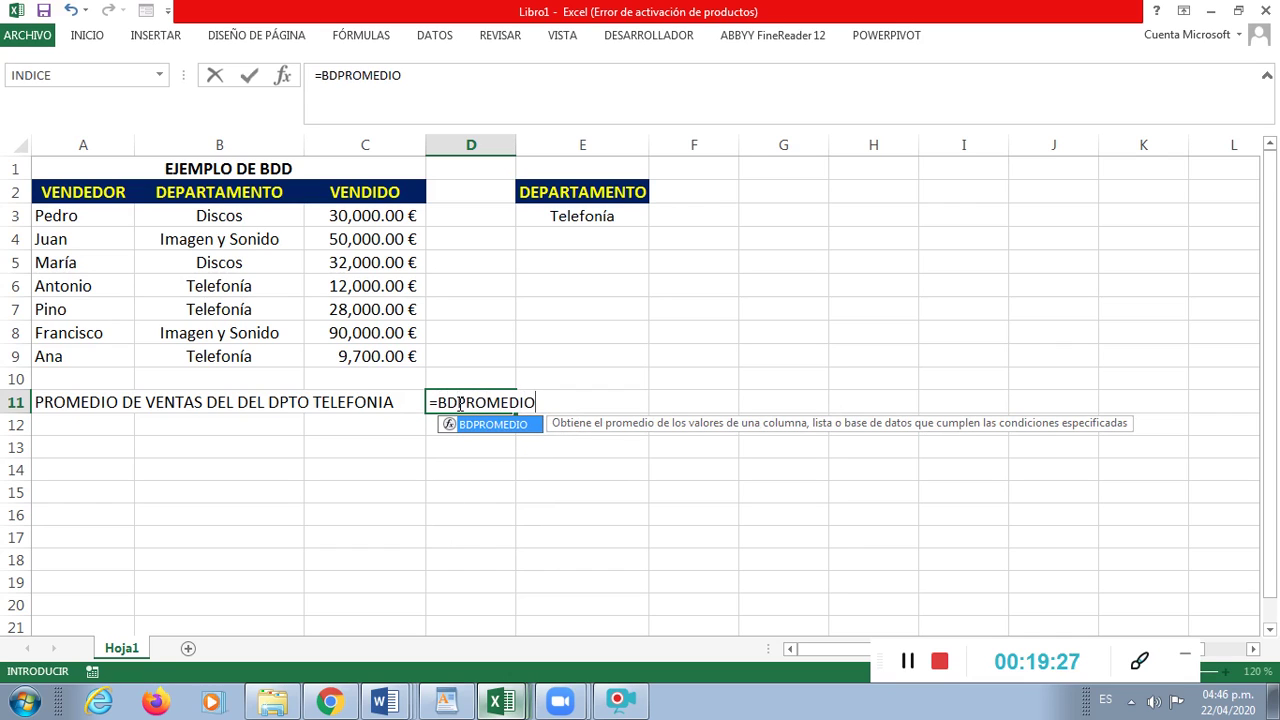
text(()
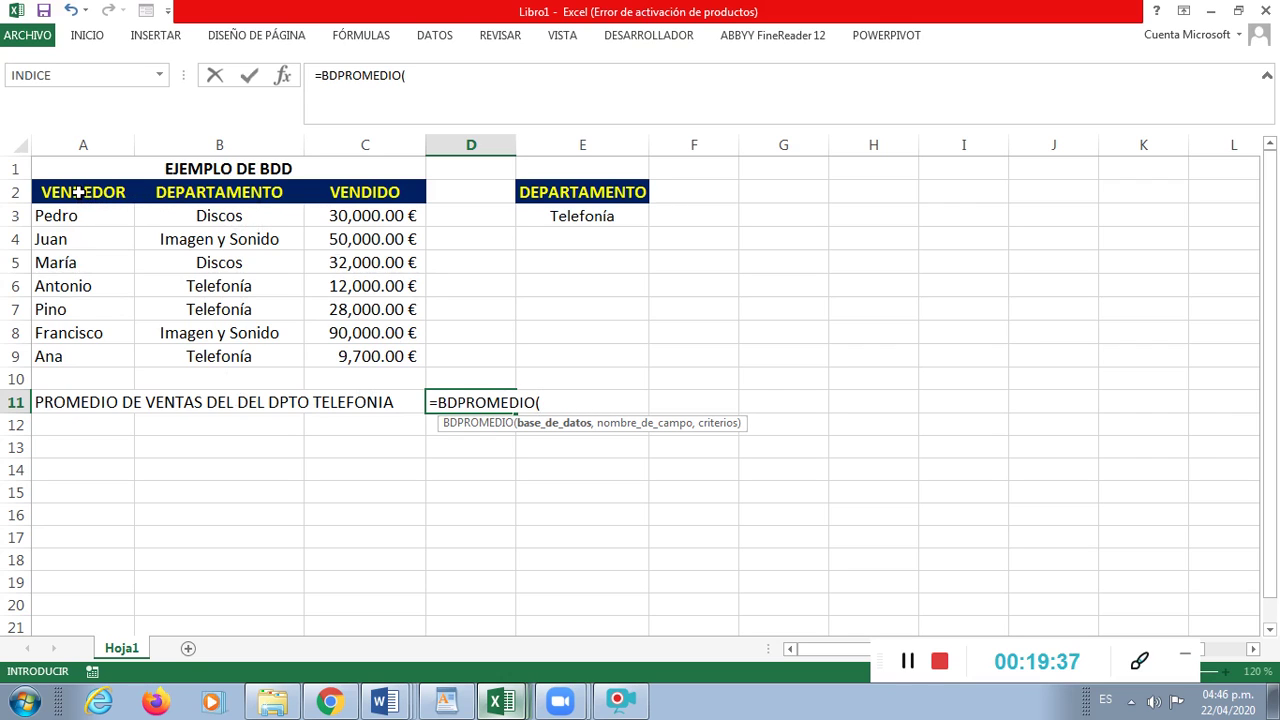
Step: Complete the BDPROMEDIO formula with A2:C9 as the database, 3 as the field number and E2:E3 as the criteria range
drag(78, 192, 378, 348)
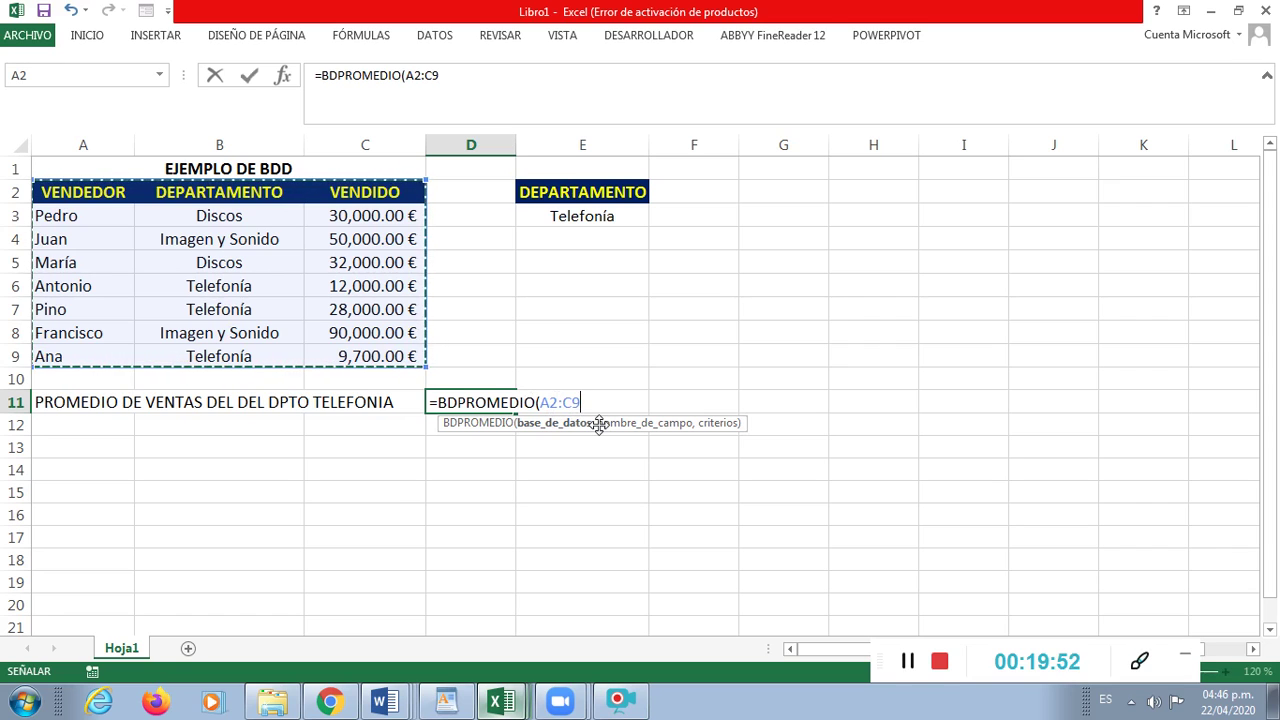
text(,)
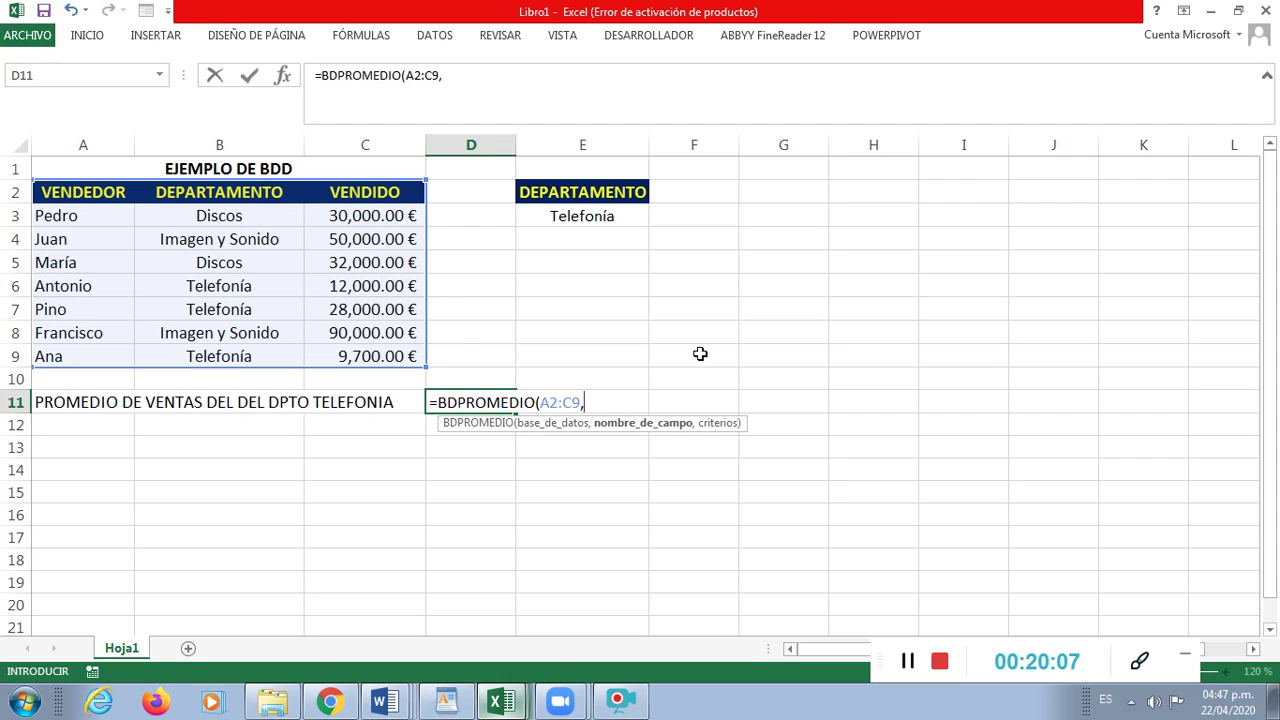
text(,)
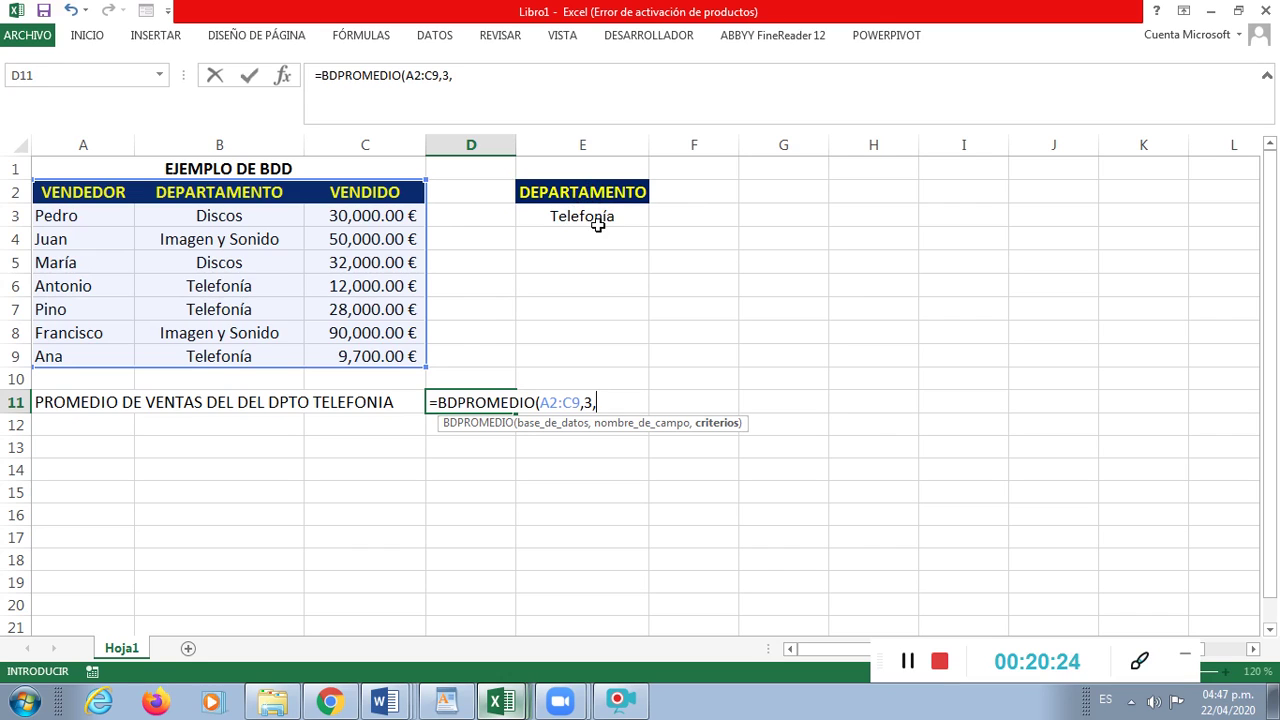
click(567, 191)
drag(567, 191, 570, 215)
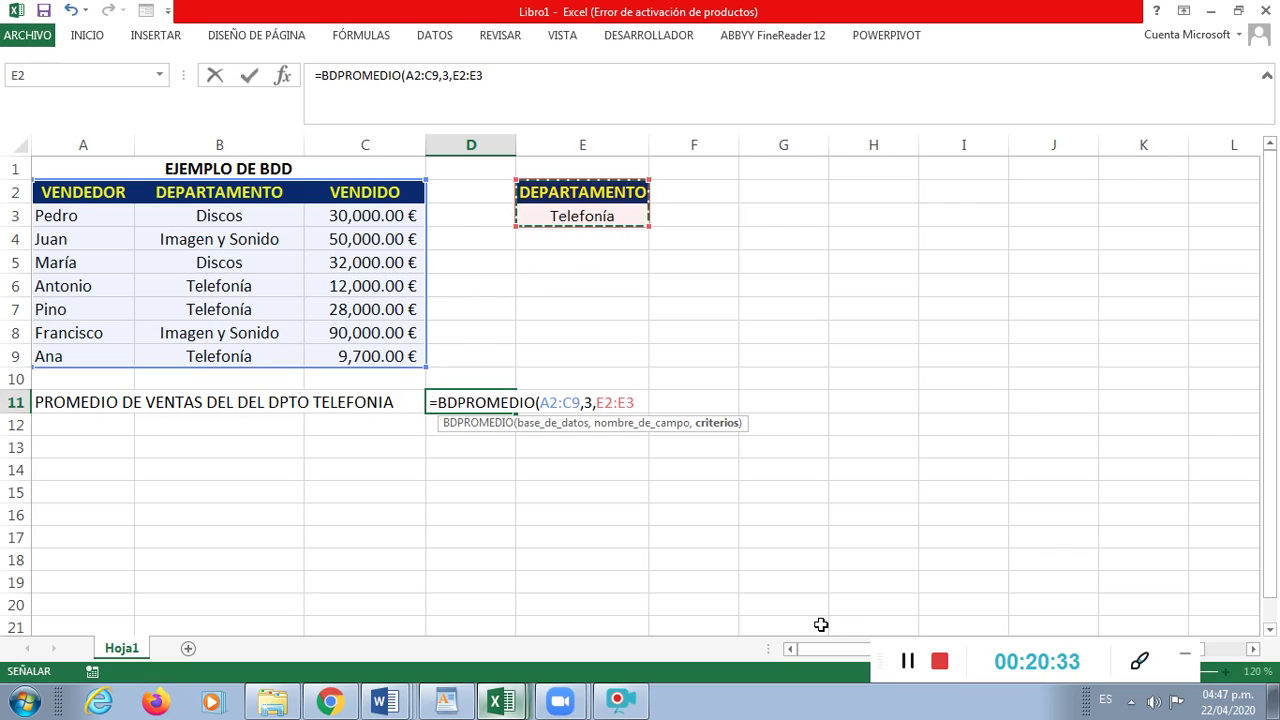
text())
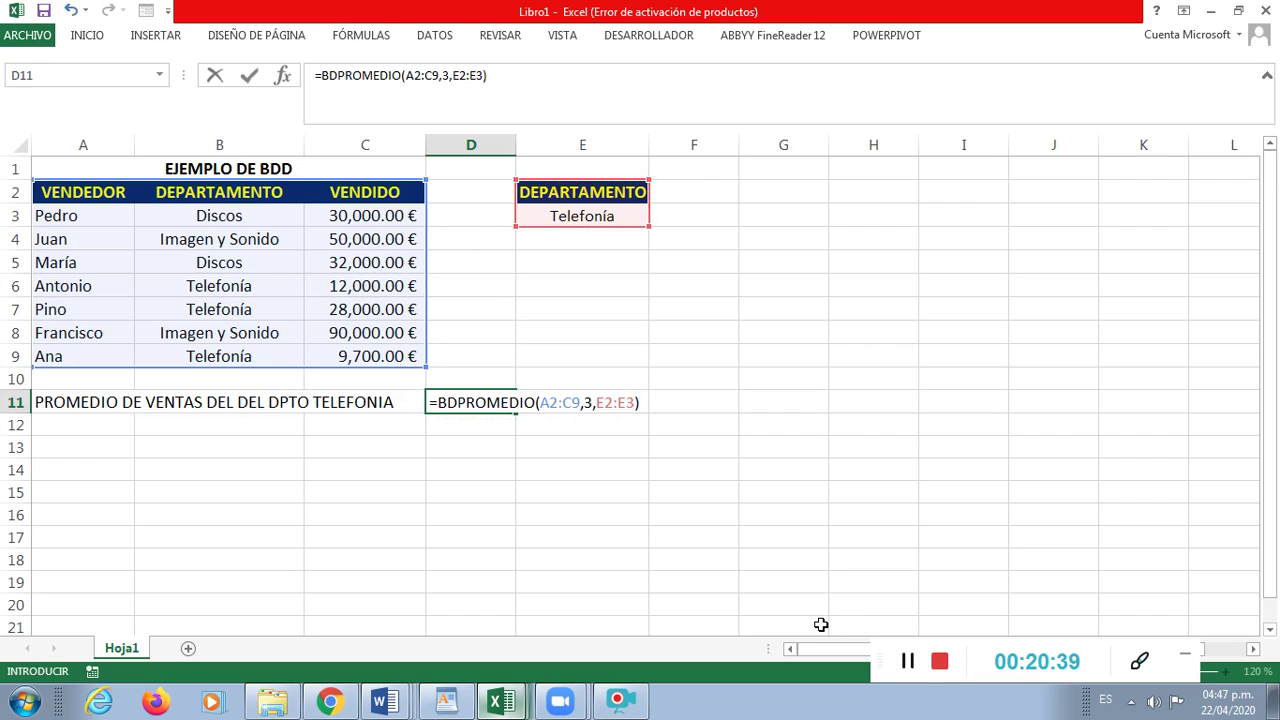
key(Return)
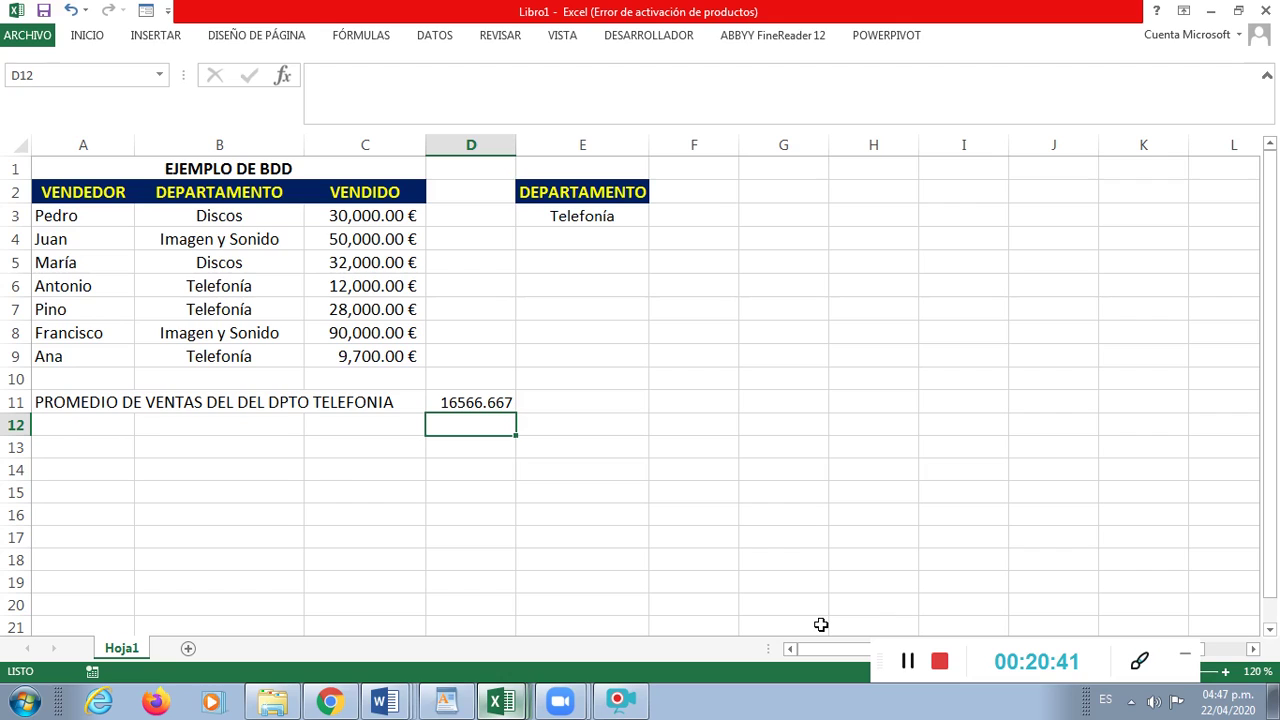
Step: Compare the Telefonía sales in C6, C7 and C9 with the average calculated in D11
key(Up)
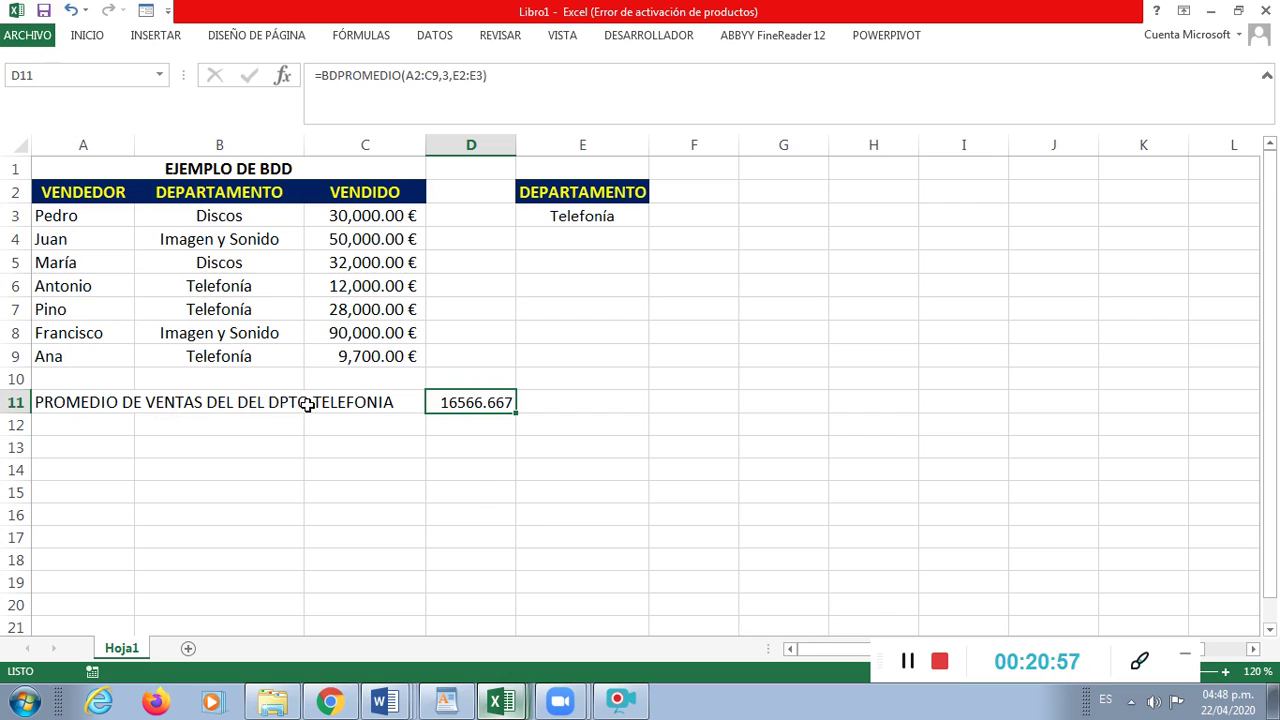
click(354, 286)
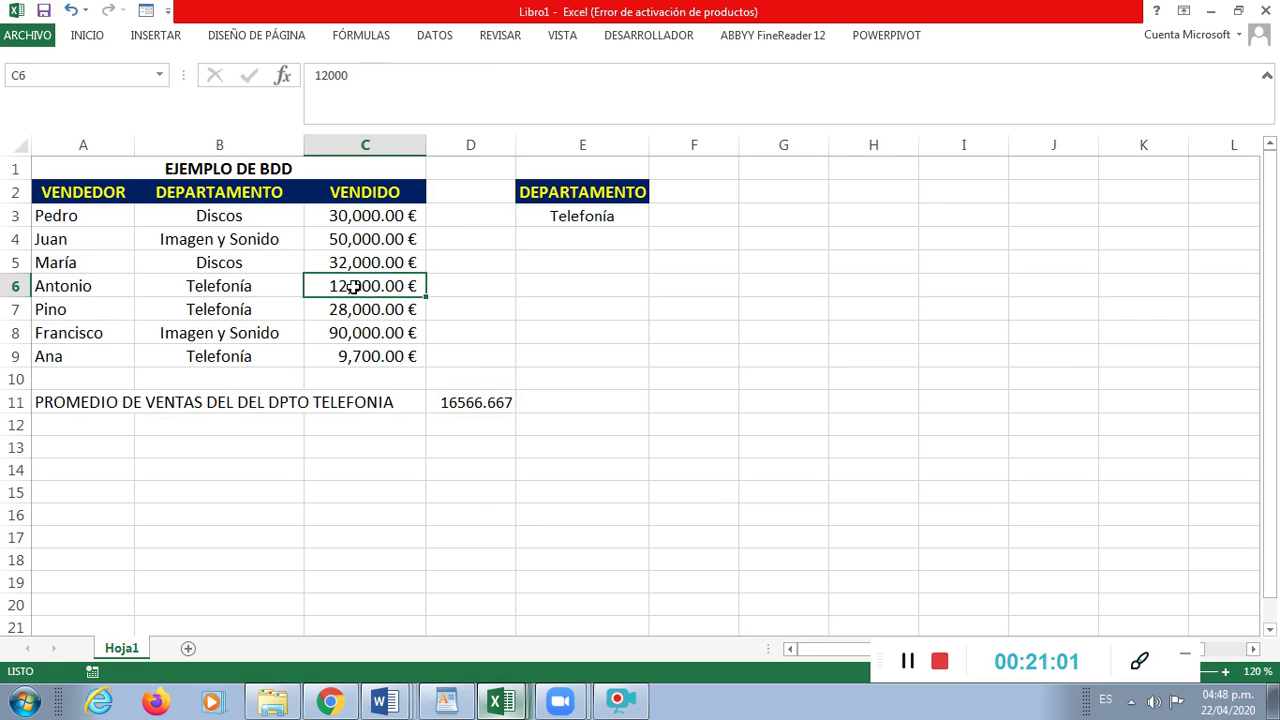
click(352, 312)
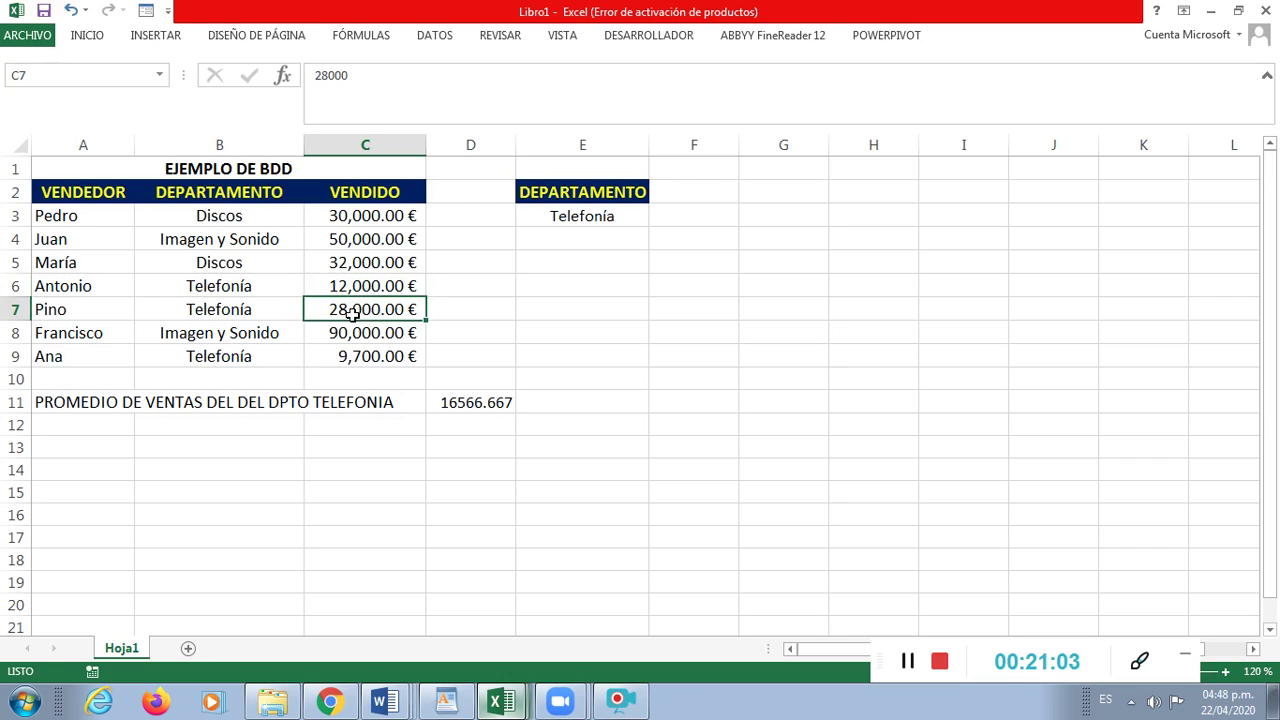
click(348, 356)
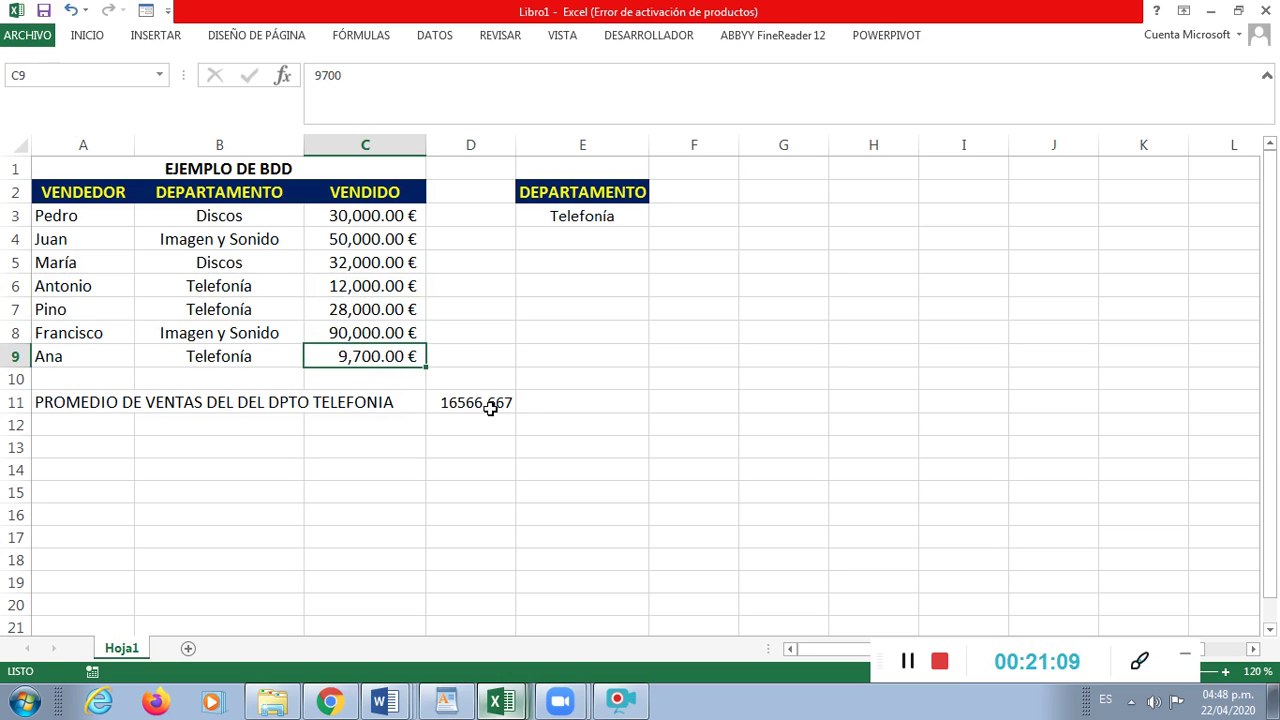
click(342, 289)
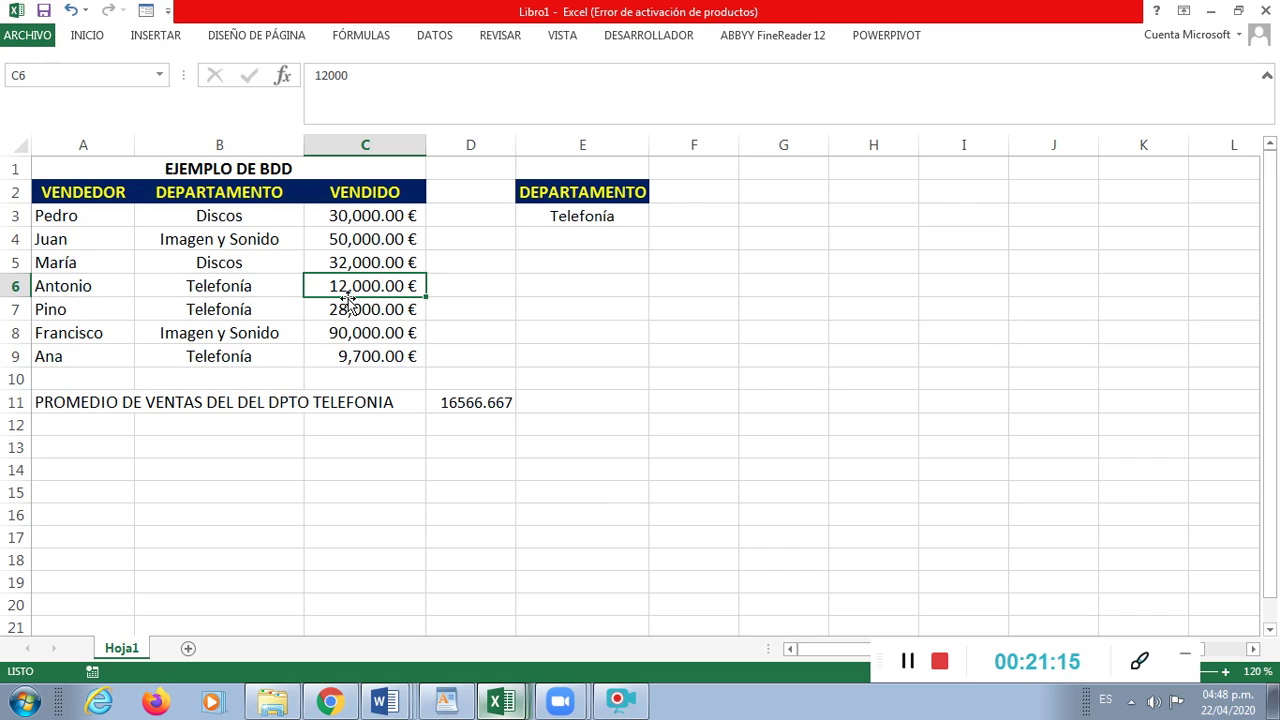
click(346, 309)
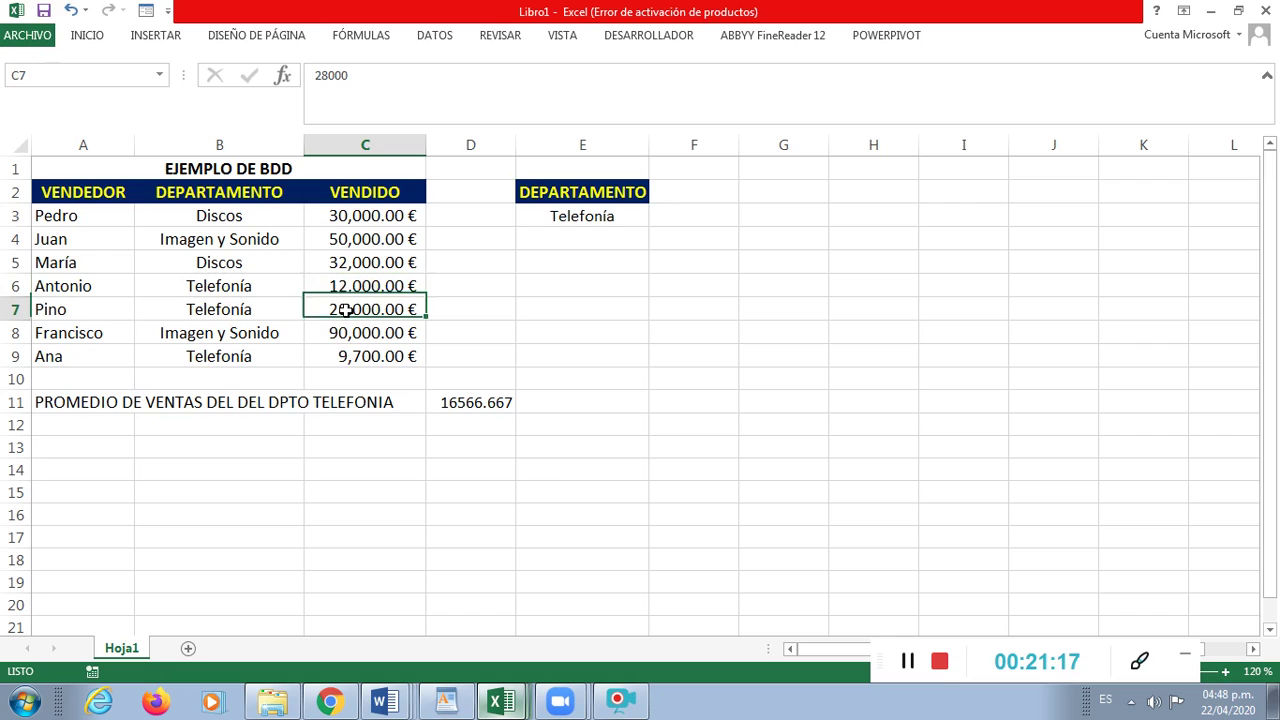
click(349, 350)
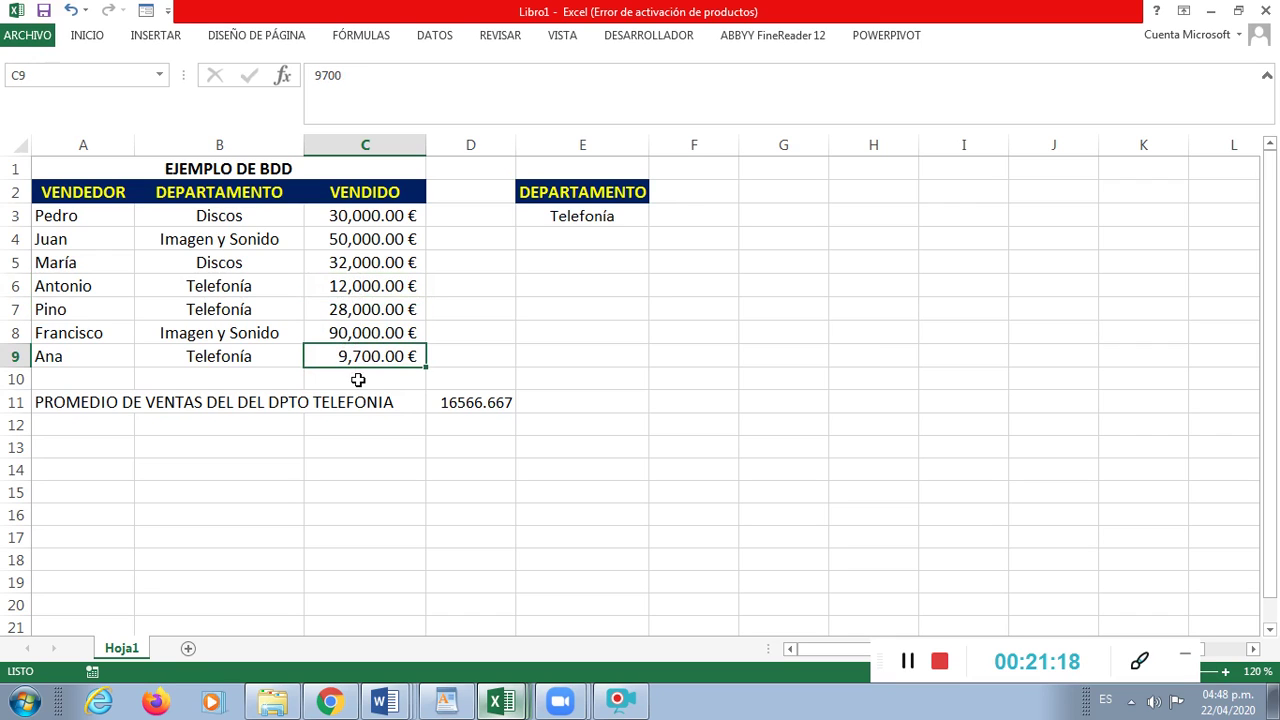
click(465, 404)
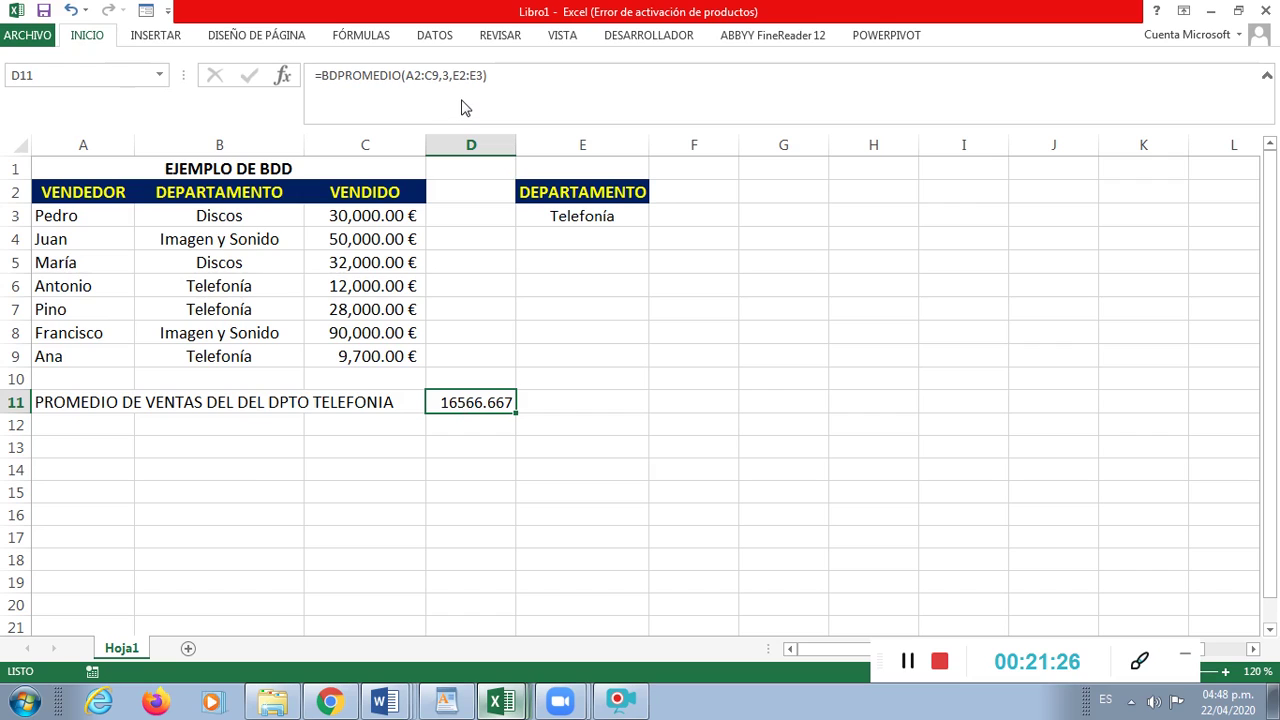
Step: Format the Telefonía average in D11 as euro currency with two decimals
click(490, 148)
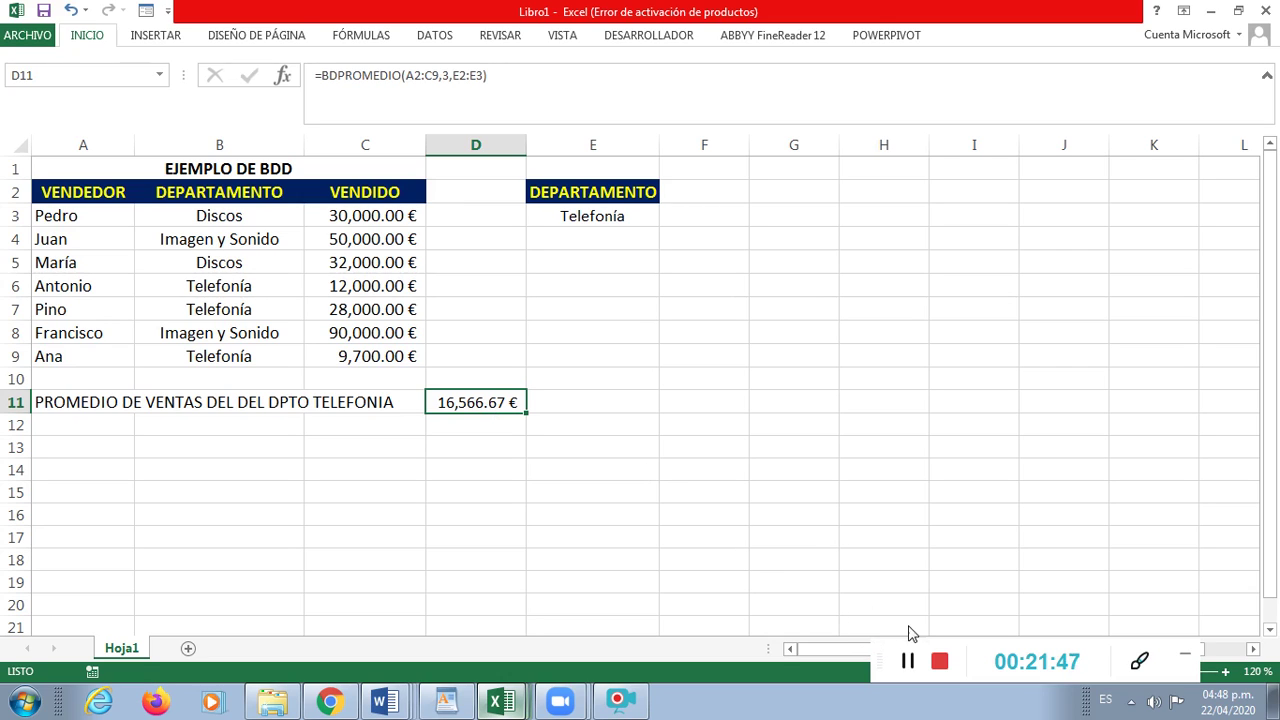
Step: Enter the label PROMEDIO DE VENTAS DE DISCOS: in cell A13
click(73, 444)
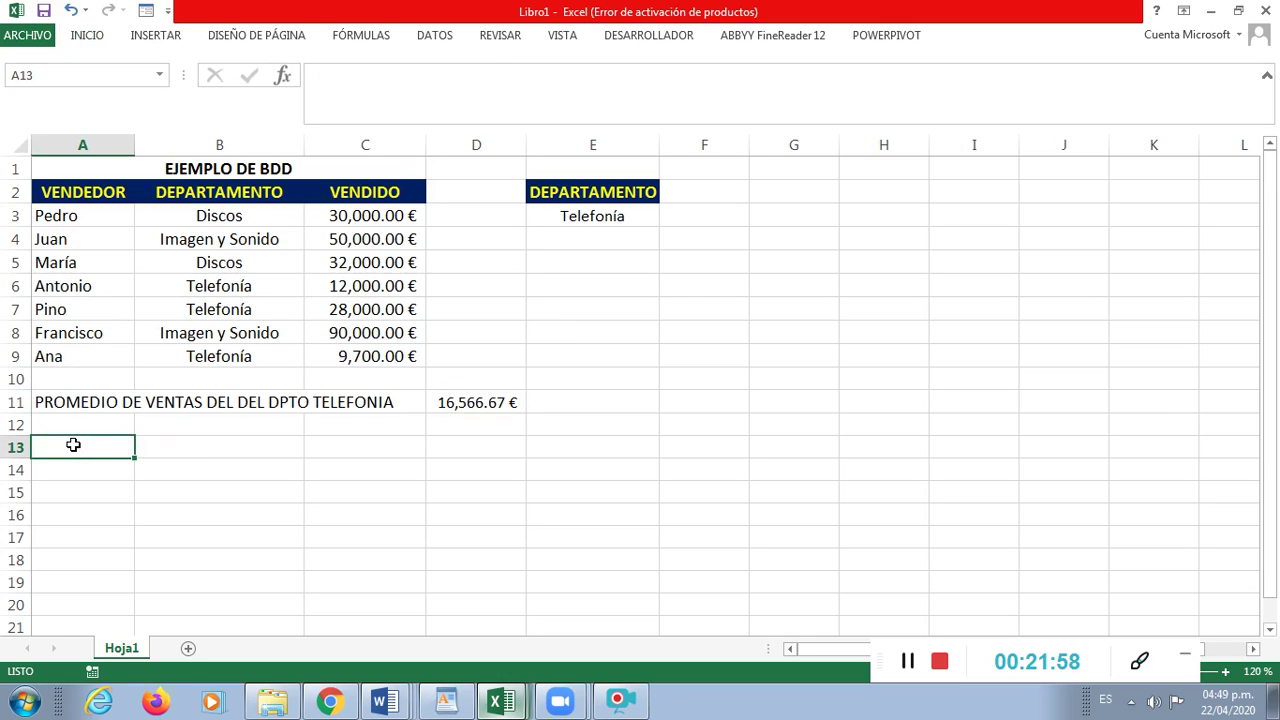
text(PROMEDIO)
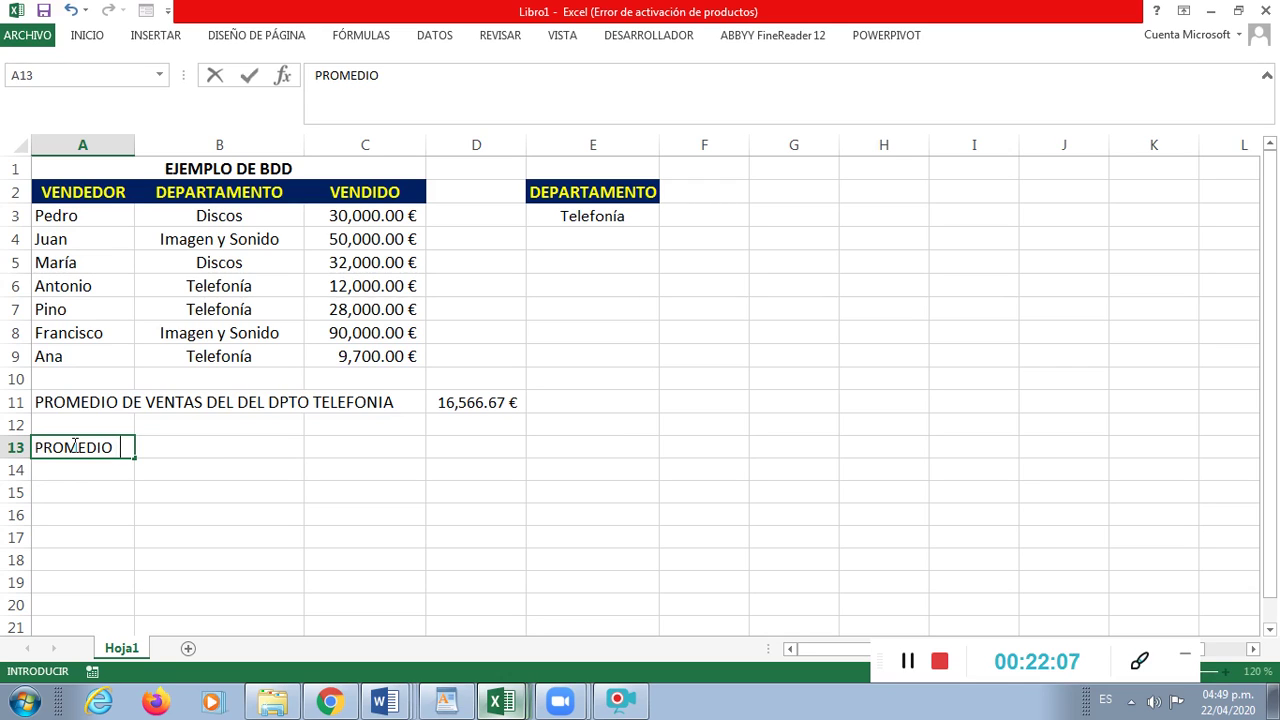
text(DE VENTA)
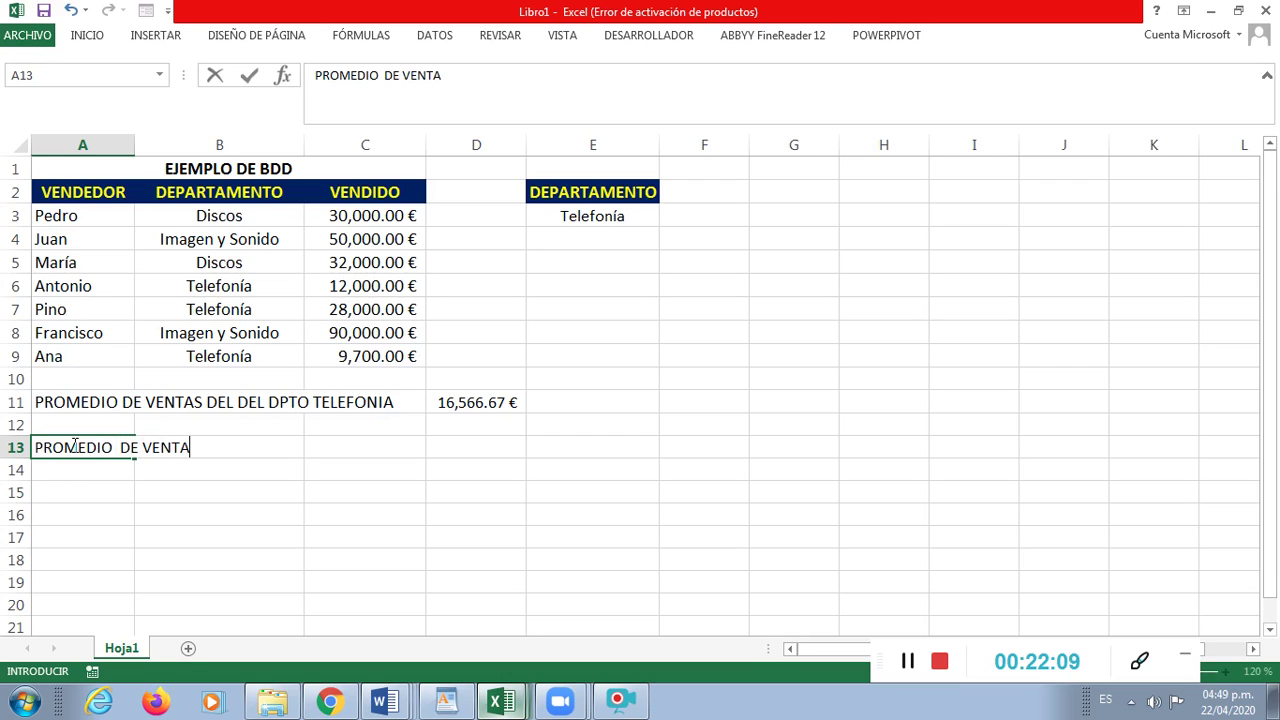
text(S DE DISCOS)
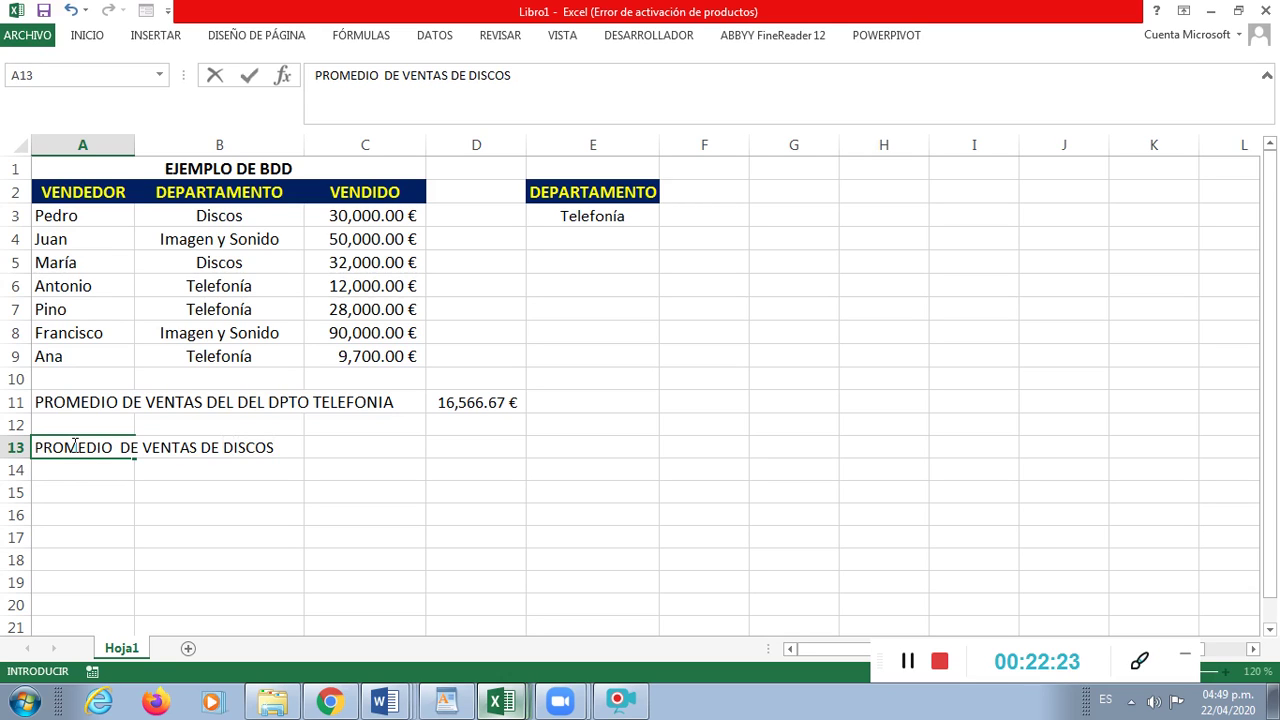
key(Return)
key(Up)
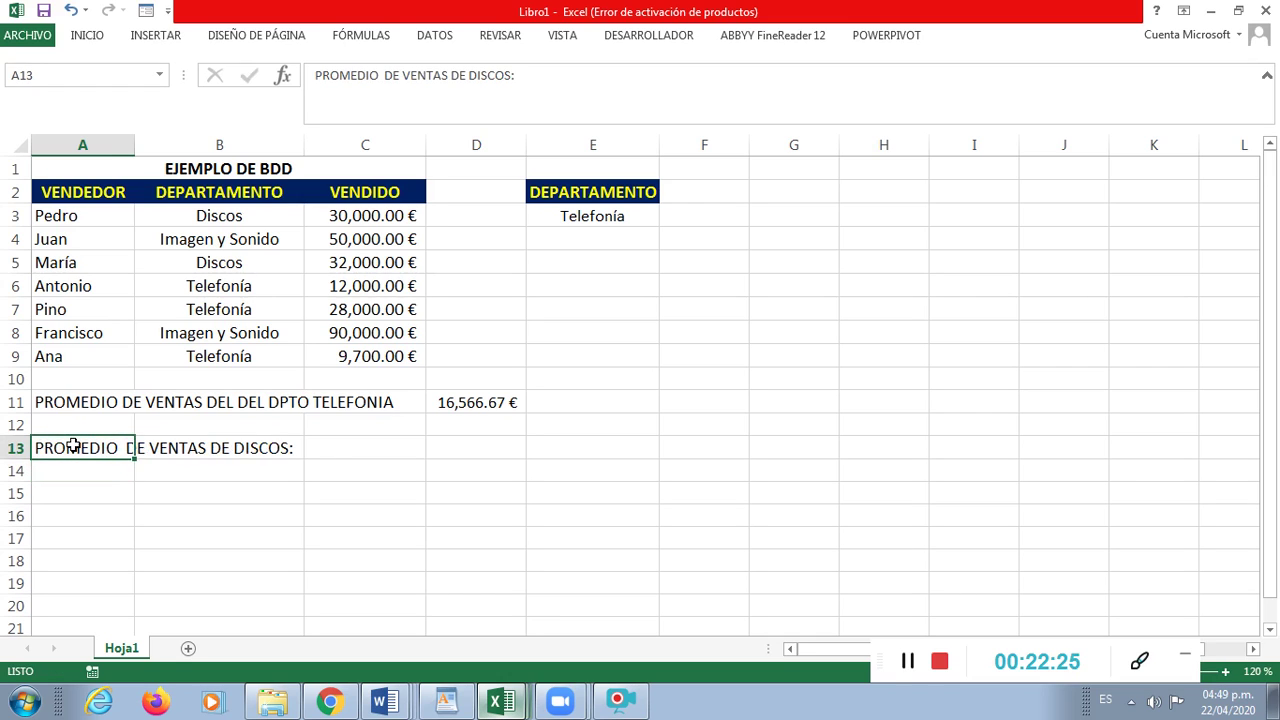
Step: Create a second criteria range with the header DEPARTAMENTO in E5 and the criterion Discos in E6
key(Right)
key(Right)
key(Right)
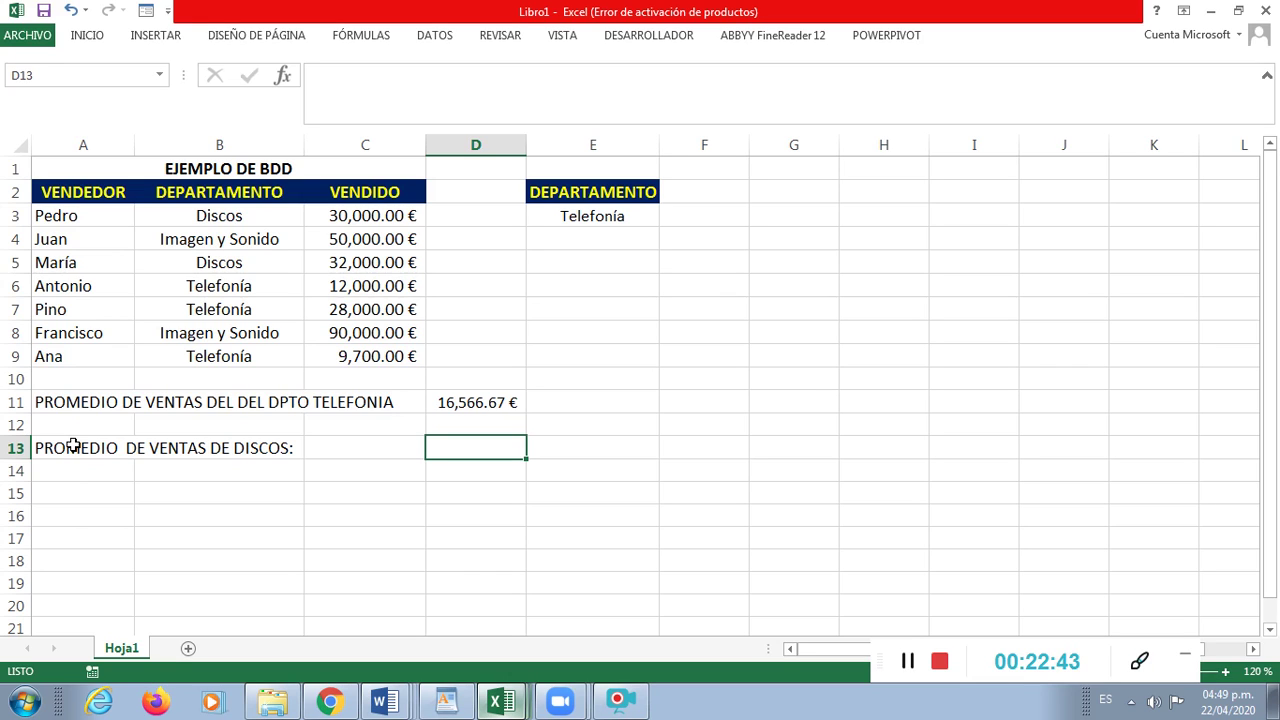
key(Up)
key(Up)
key(Up)
key(Up)
key(Up)
key(Up)
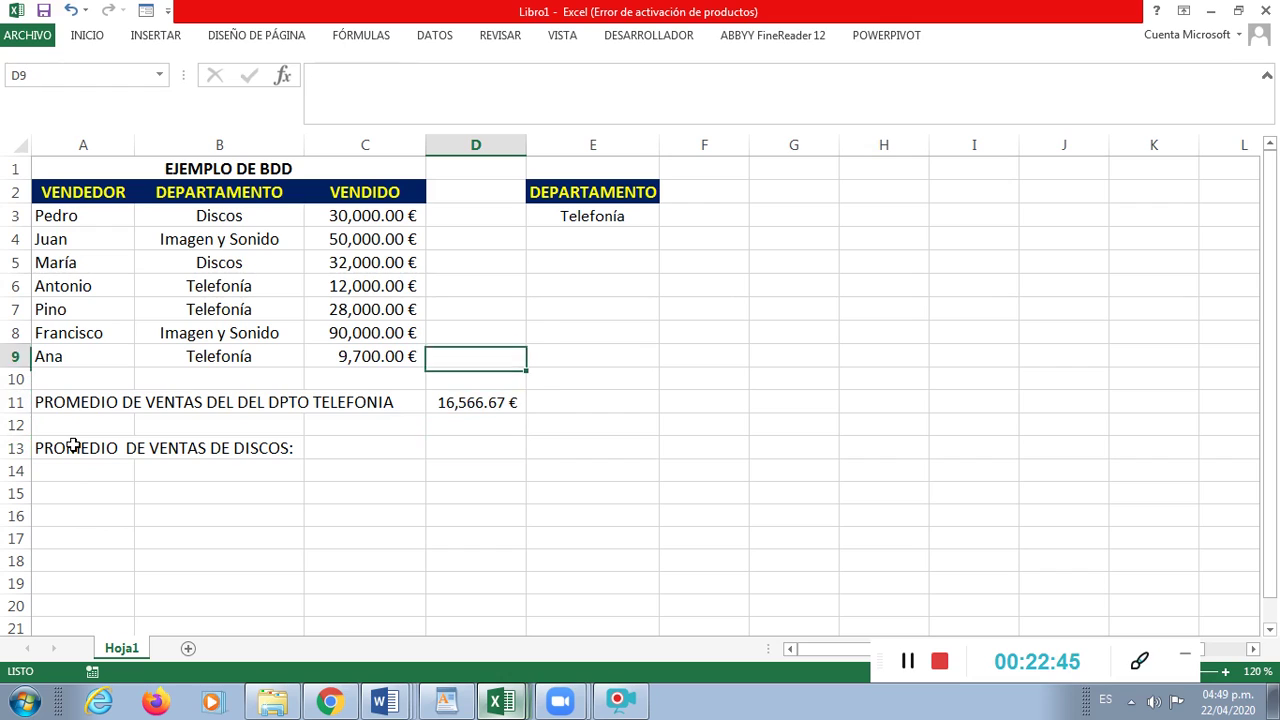
key(Up)
key(Up)
key(Right)
key(Down)
key(Up)
key(Down)
key(Up)
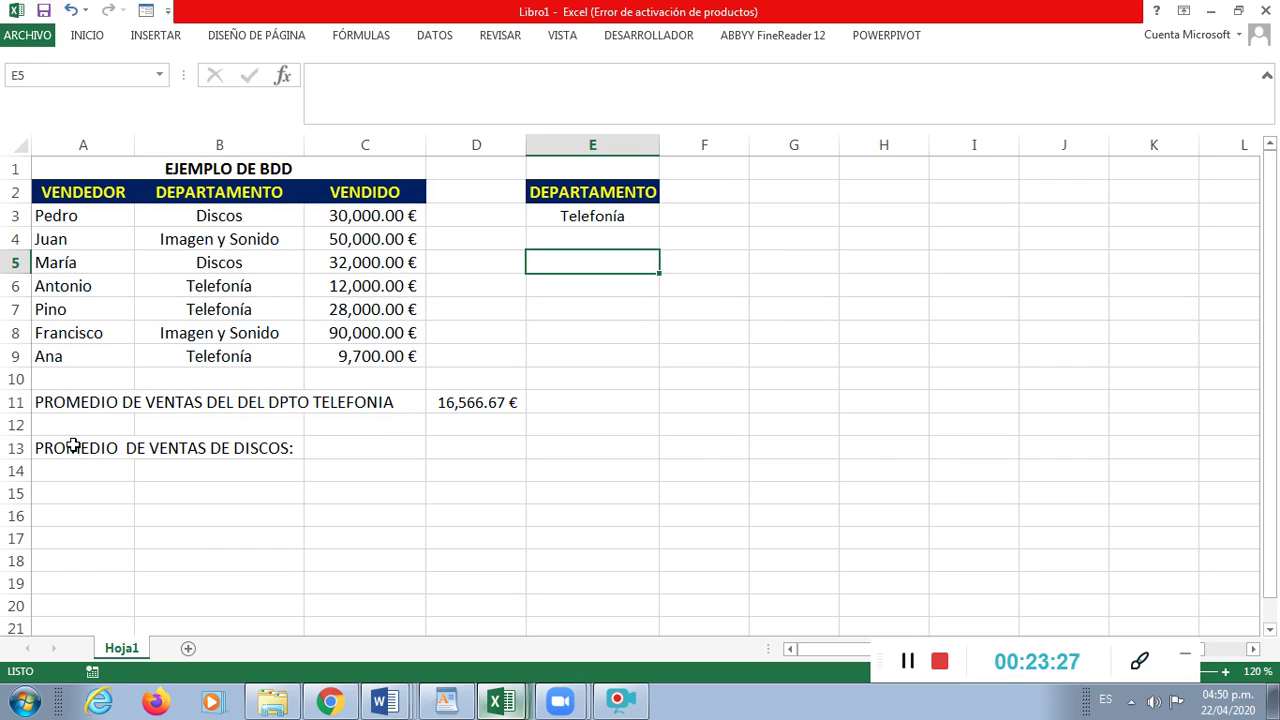
text(DE)
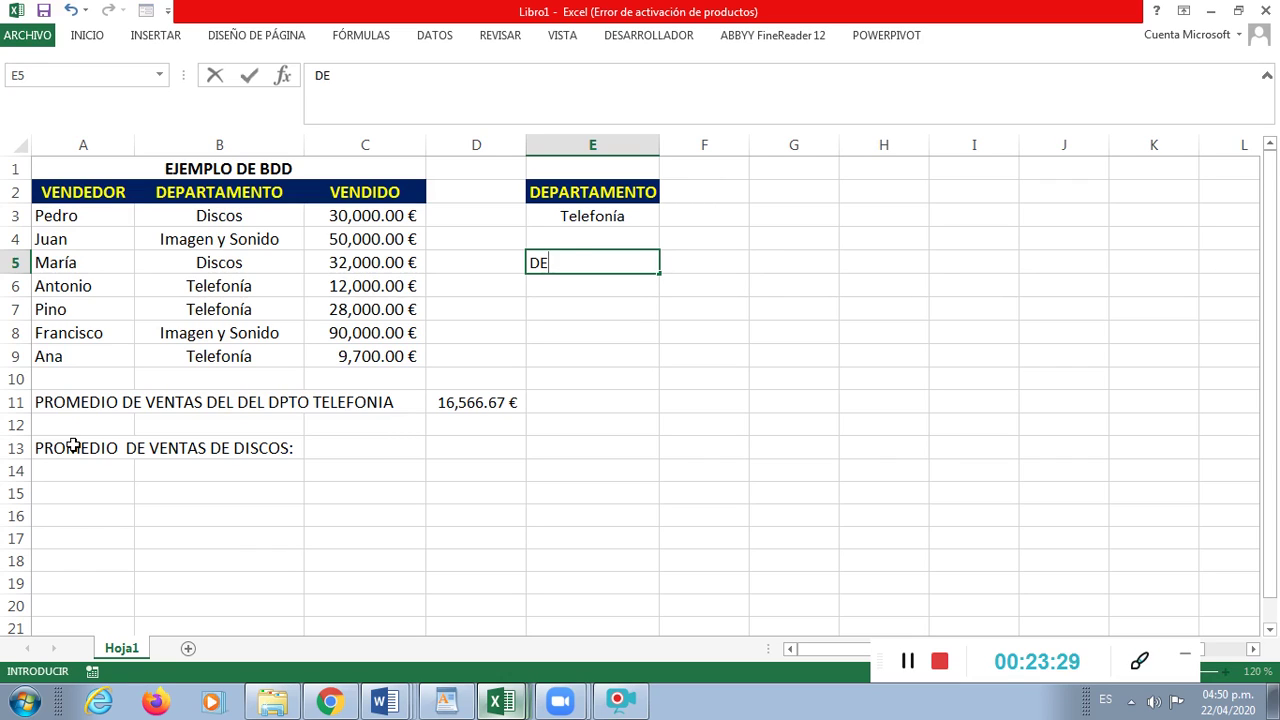
text(PARTAMENTO)
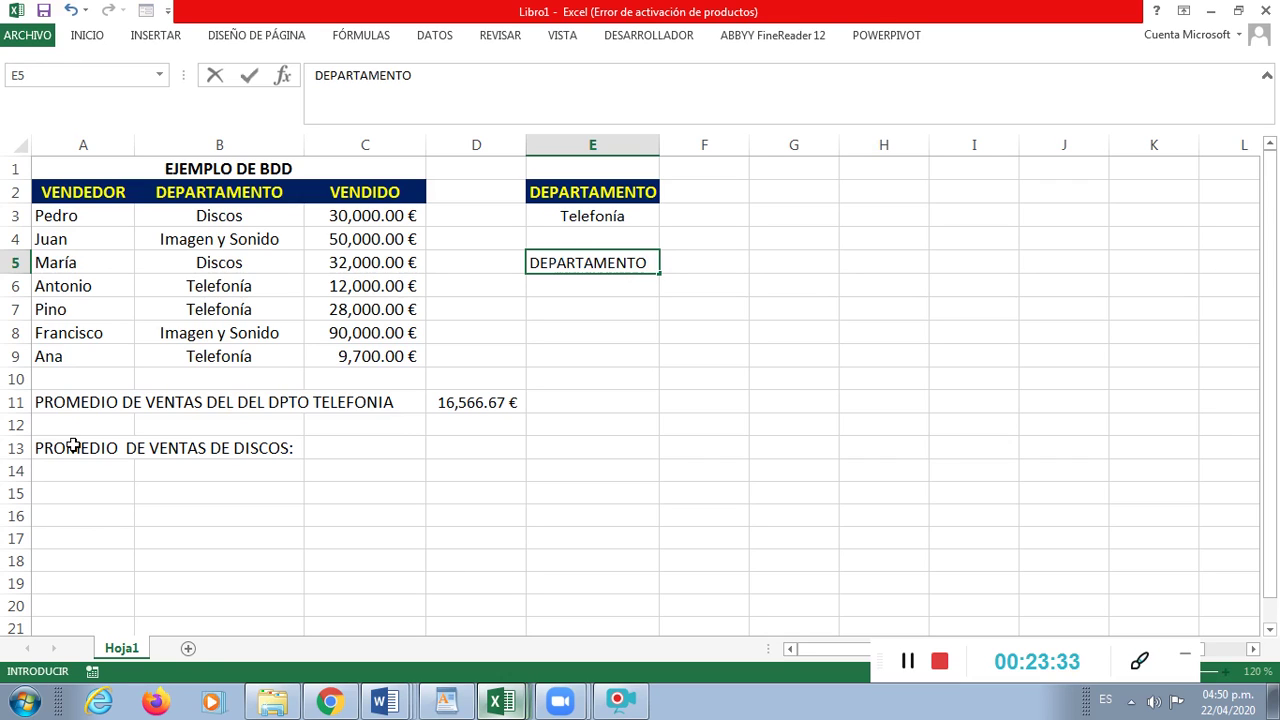
key(Return)
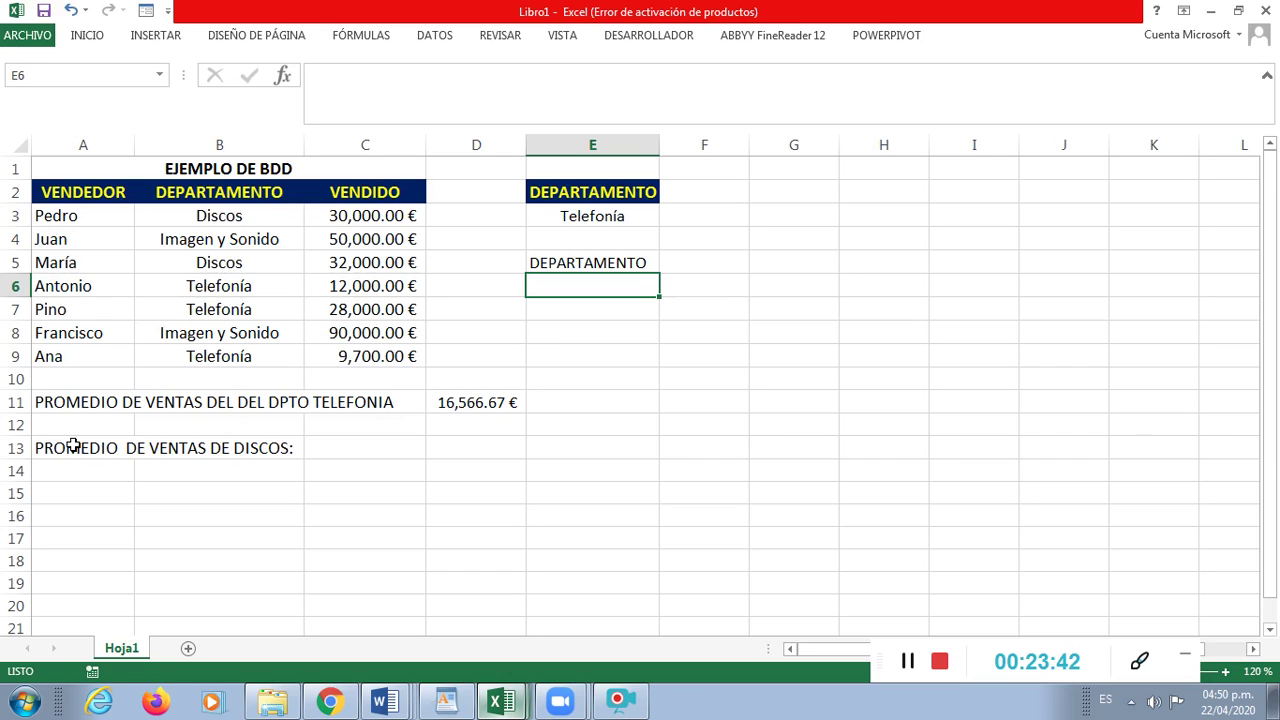
text(Discos)
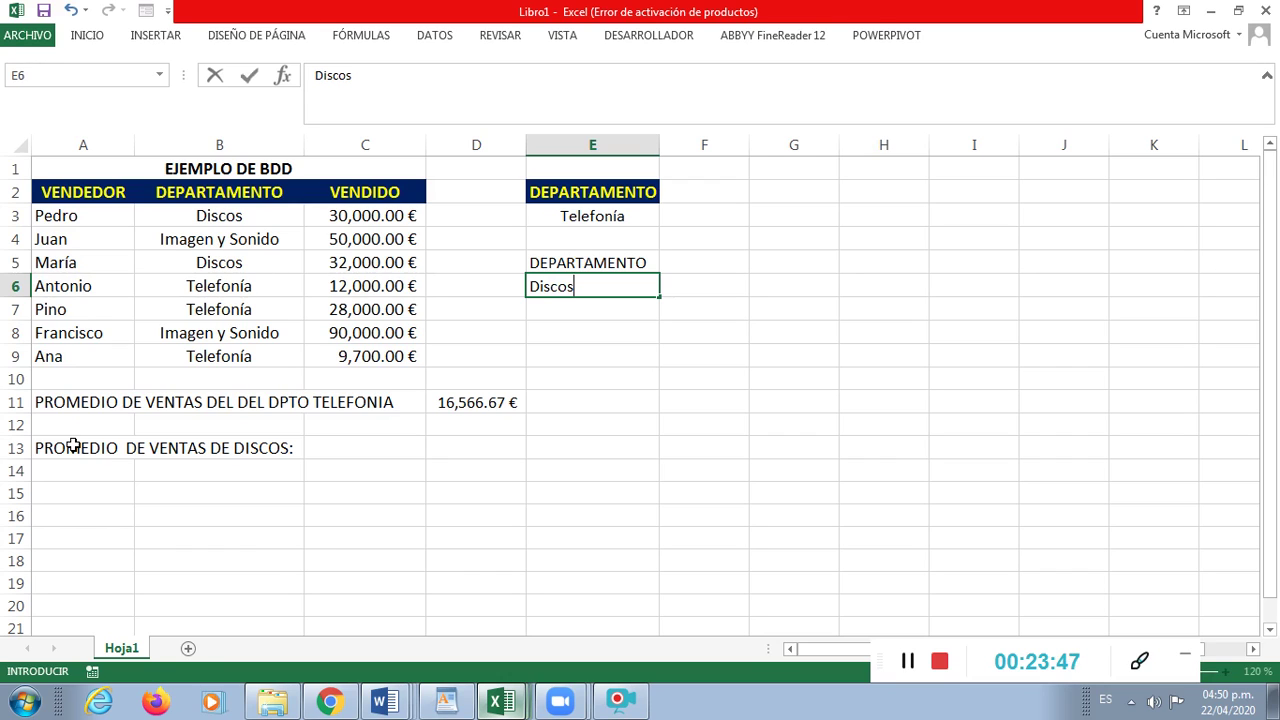
key(Return)
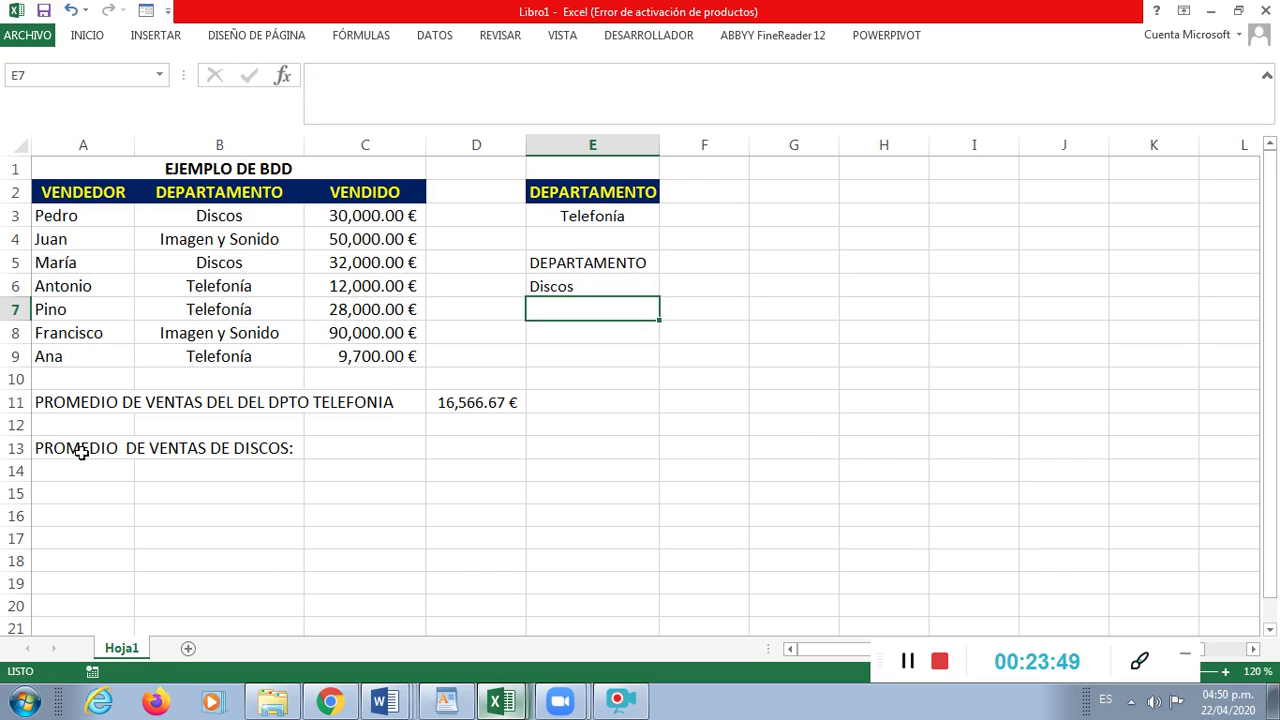
Step: Check criteria cells E5 and E6 against the empty result cell D13, and dismiss the Teclas filtro prompt without activating it
click(560, 289)
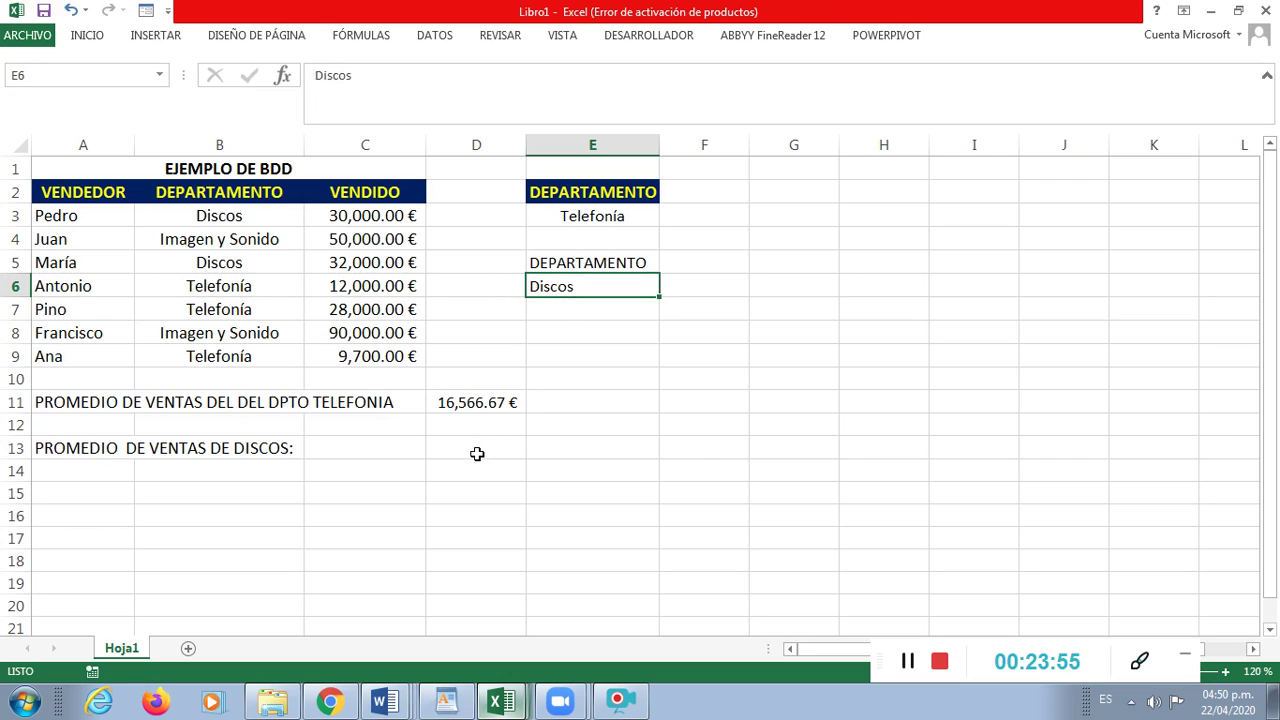
click(545, 262)
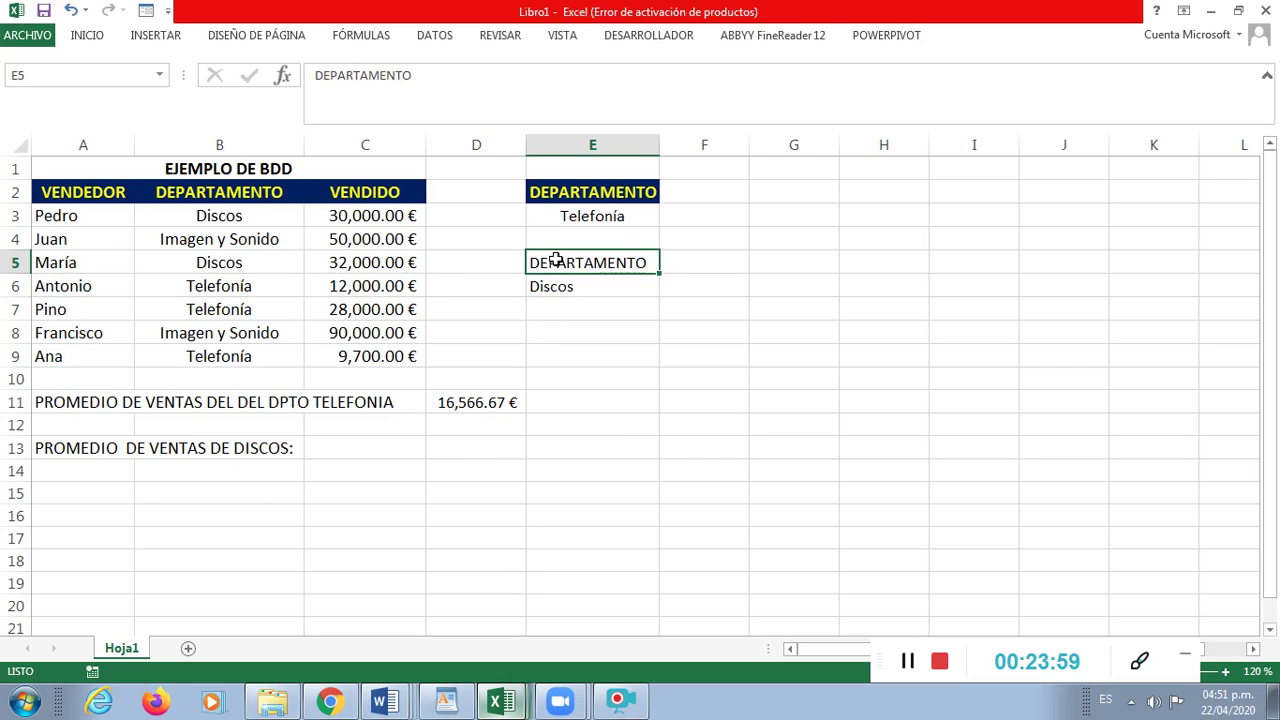
click(475, 447)
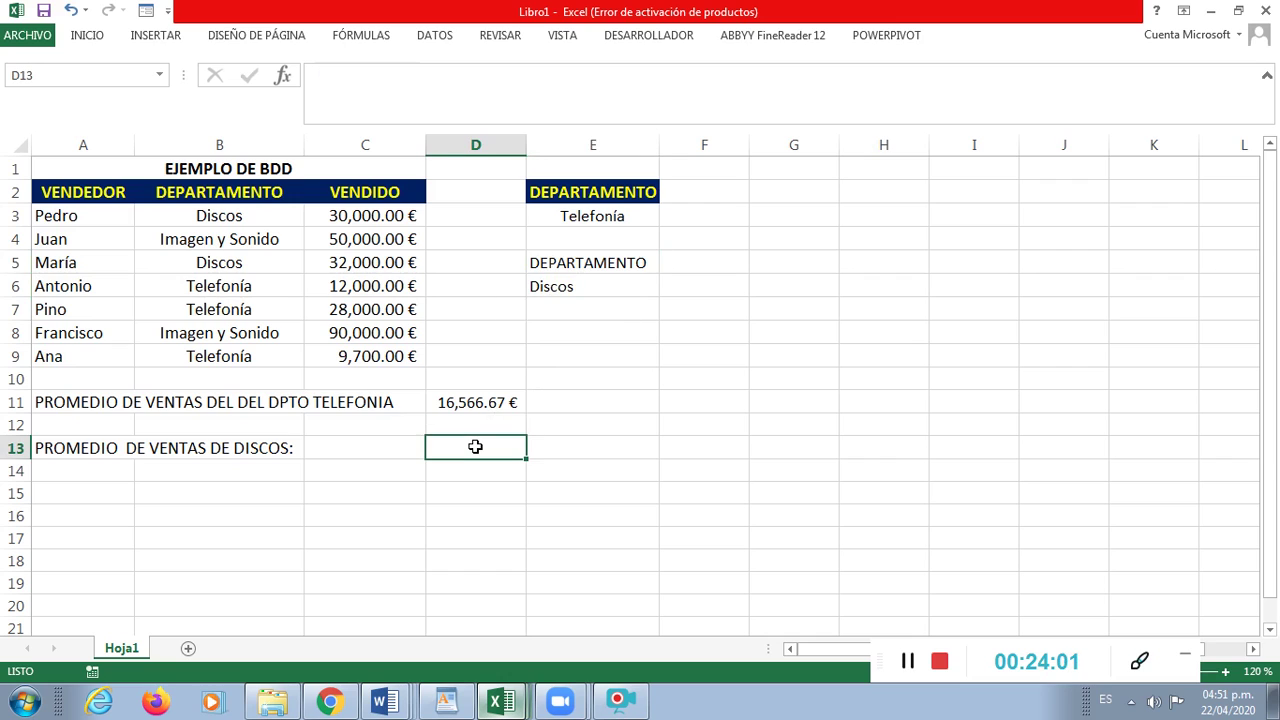
click(552, 289)
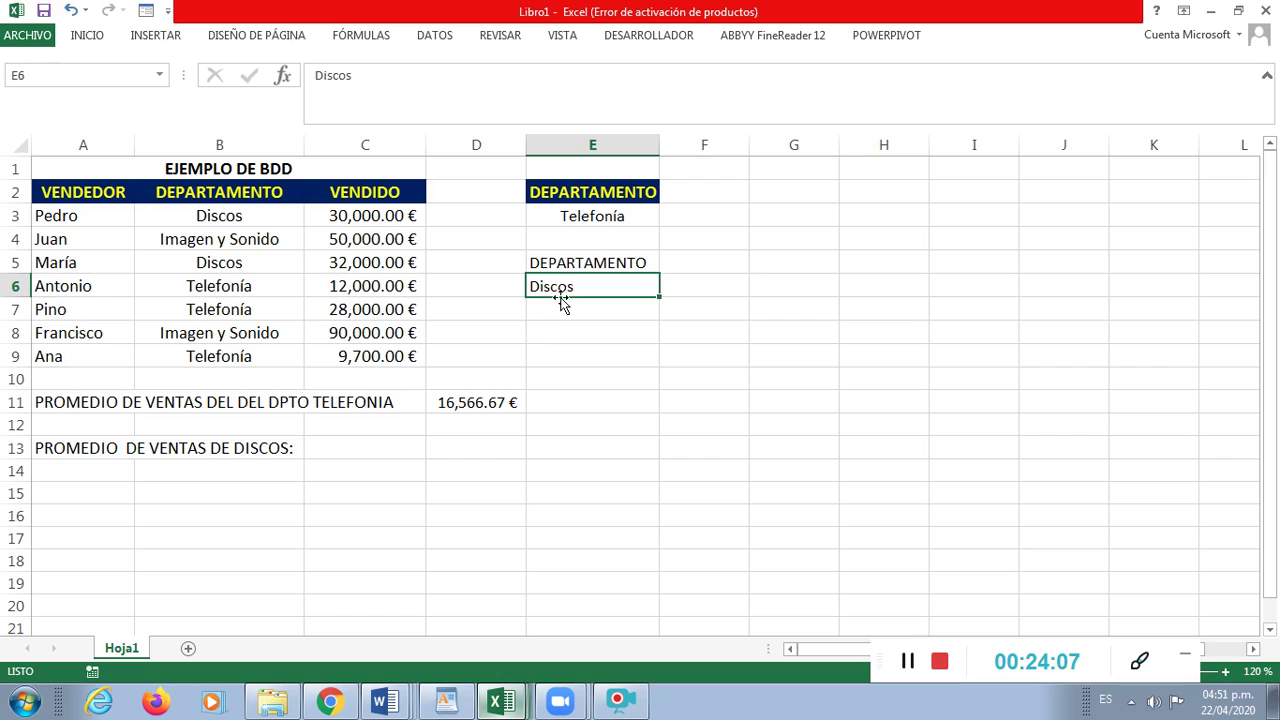
click(452, 451)
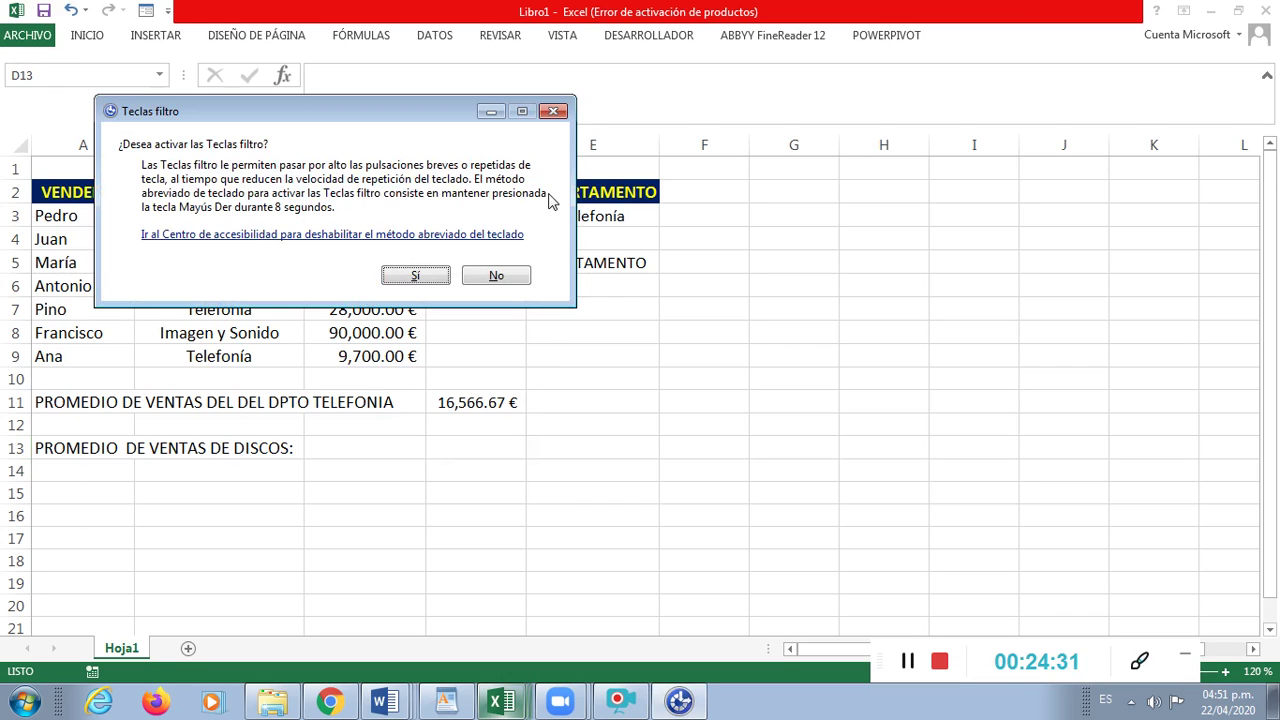
click(553, 113)
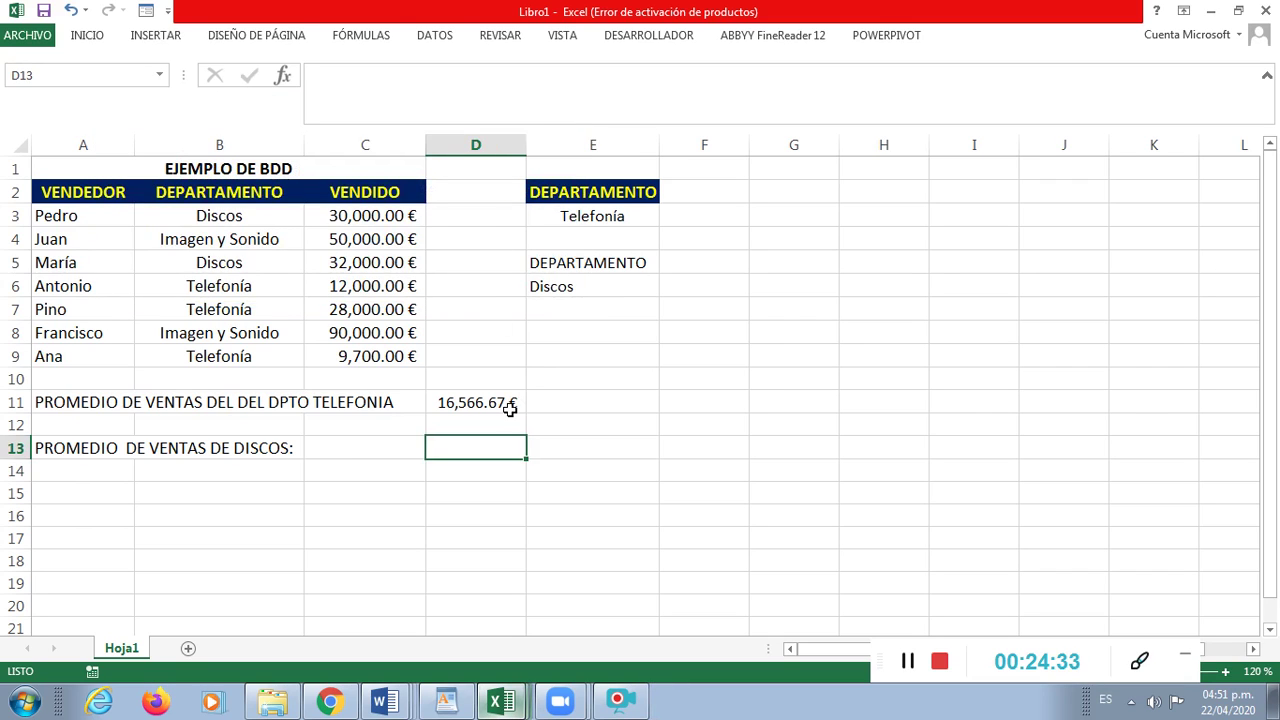
click(906, 661)
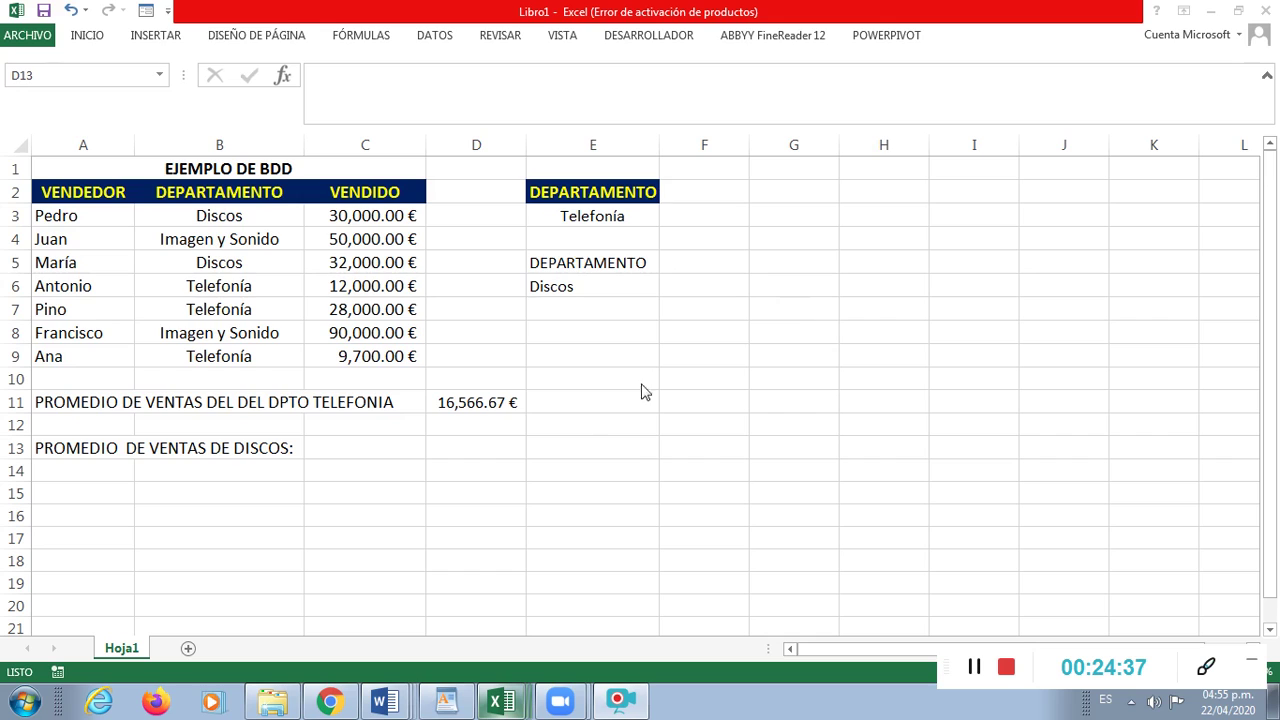
Step: Examine the DEPARTAMENTO header in E5 and the Discos criterion in E6 that form the second criteria range
click(470, 452)
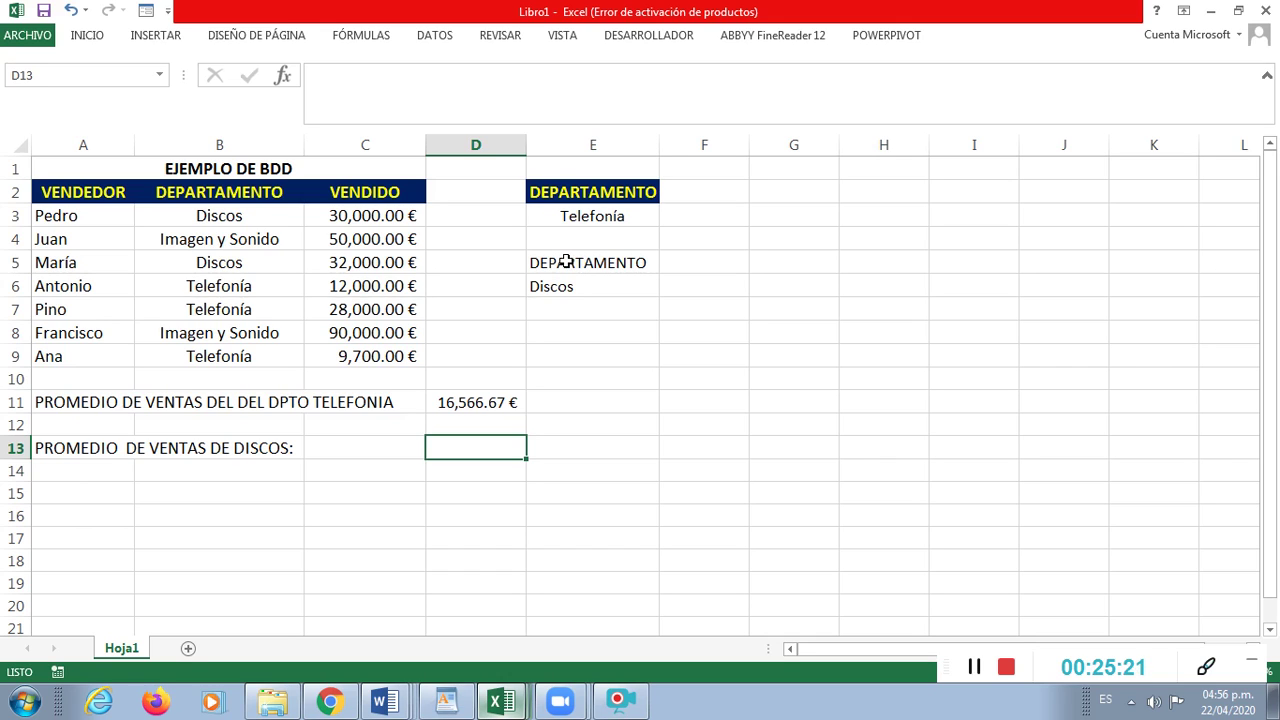
click(565, 262)
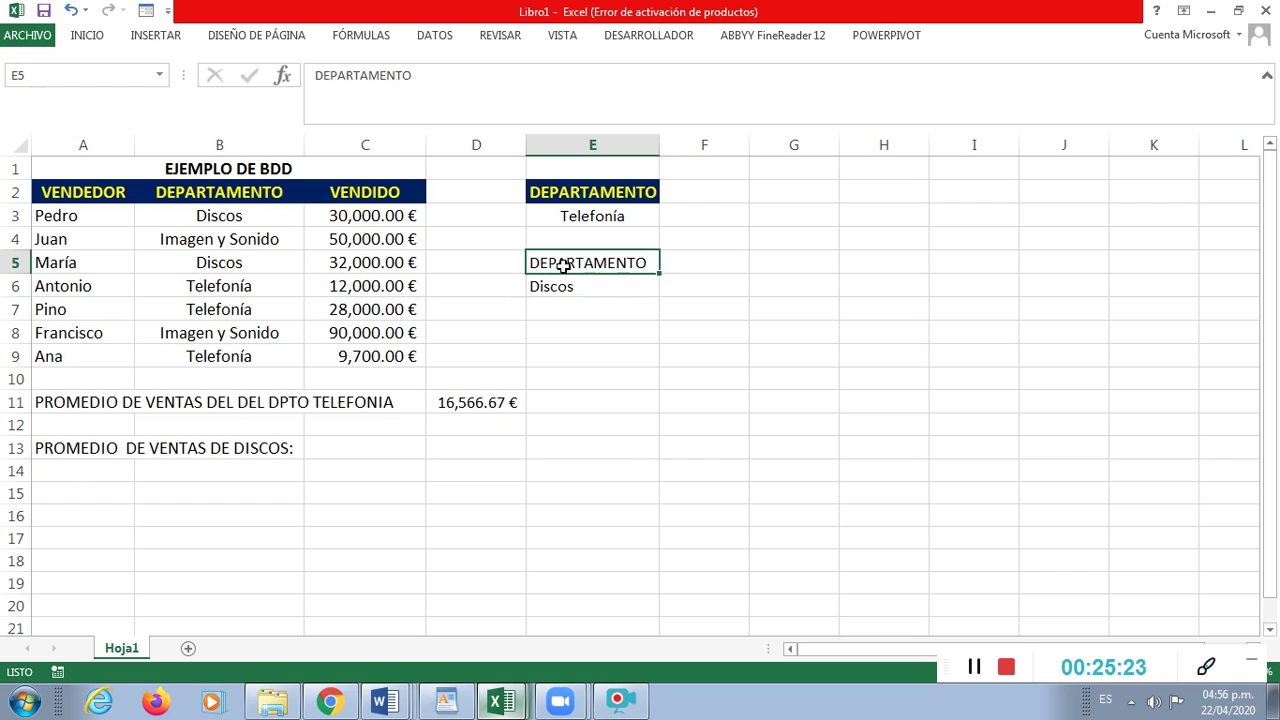
click(556, 287)
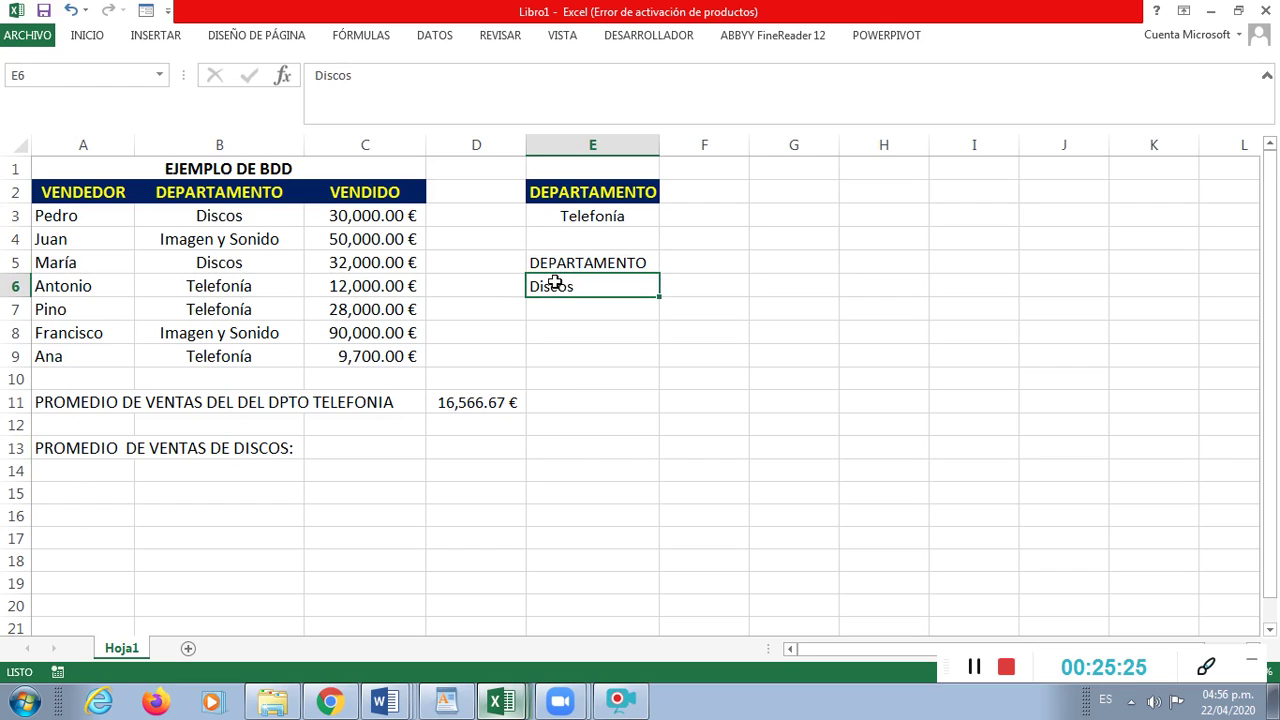
click(565, 261)
click(556, 286)
click(566, 262)
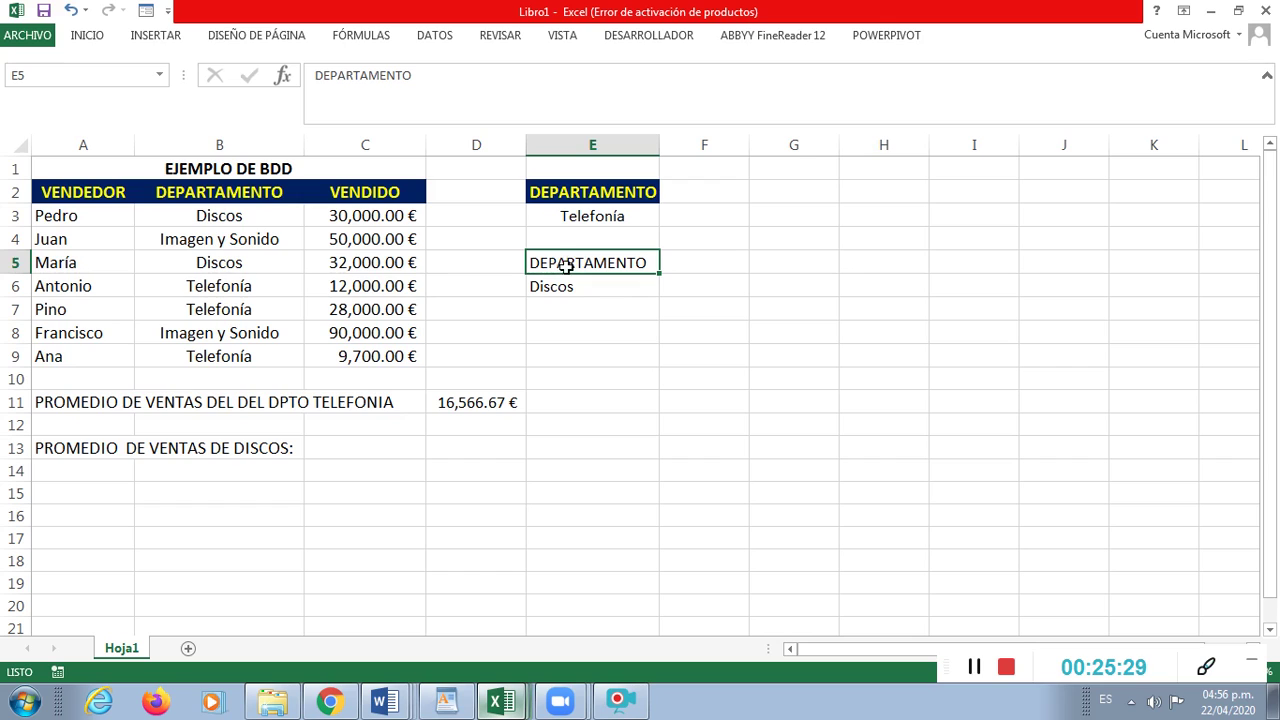
click(562, 287)
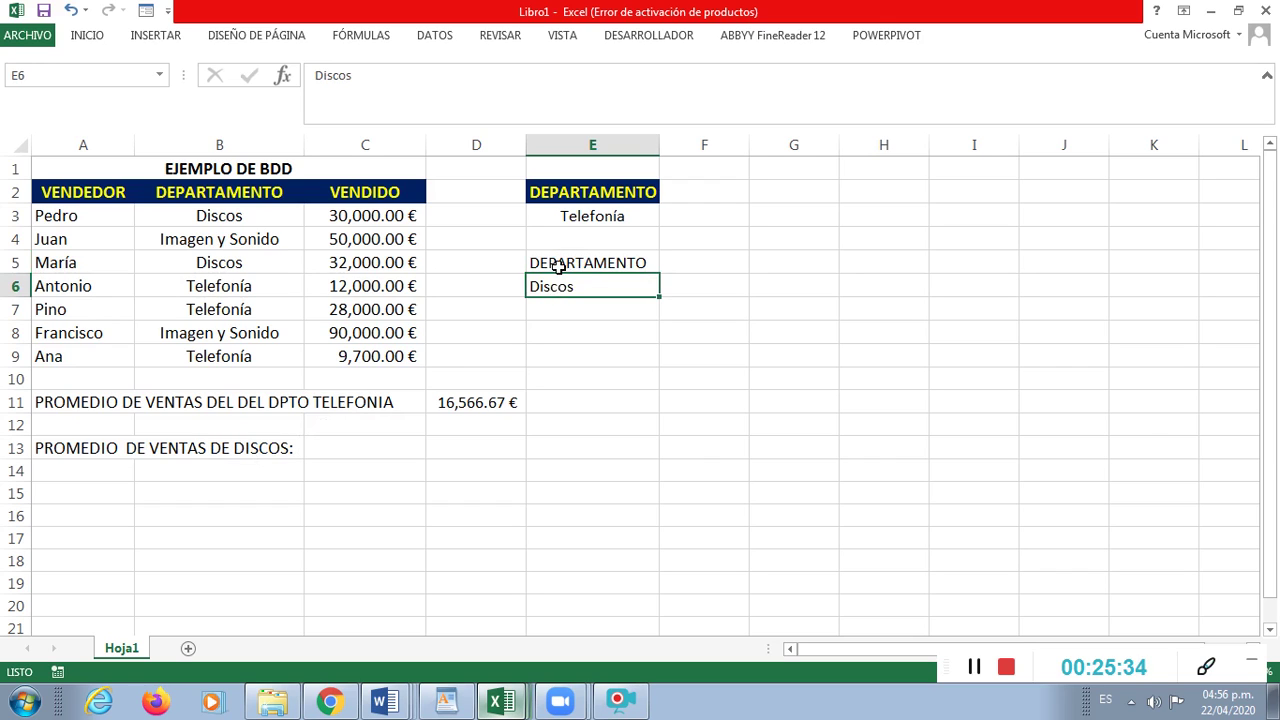
Step: Calculate the average Discos sales in cell D13 with the formula =BDPROMEDIO(A2:C9,3,E5:E6)
click(466, 449)
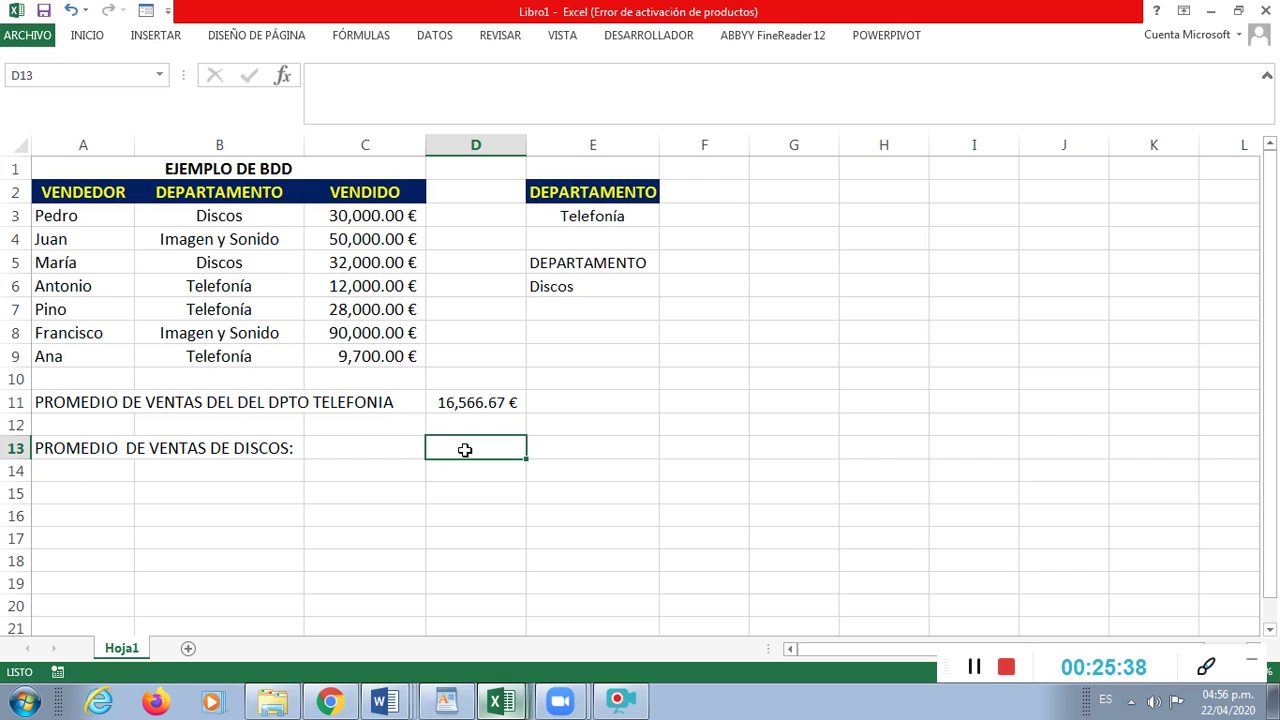
text(=)
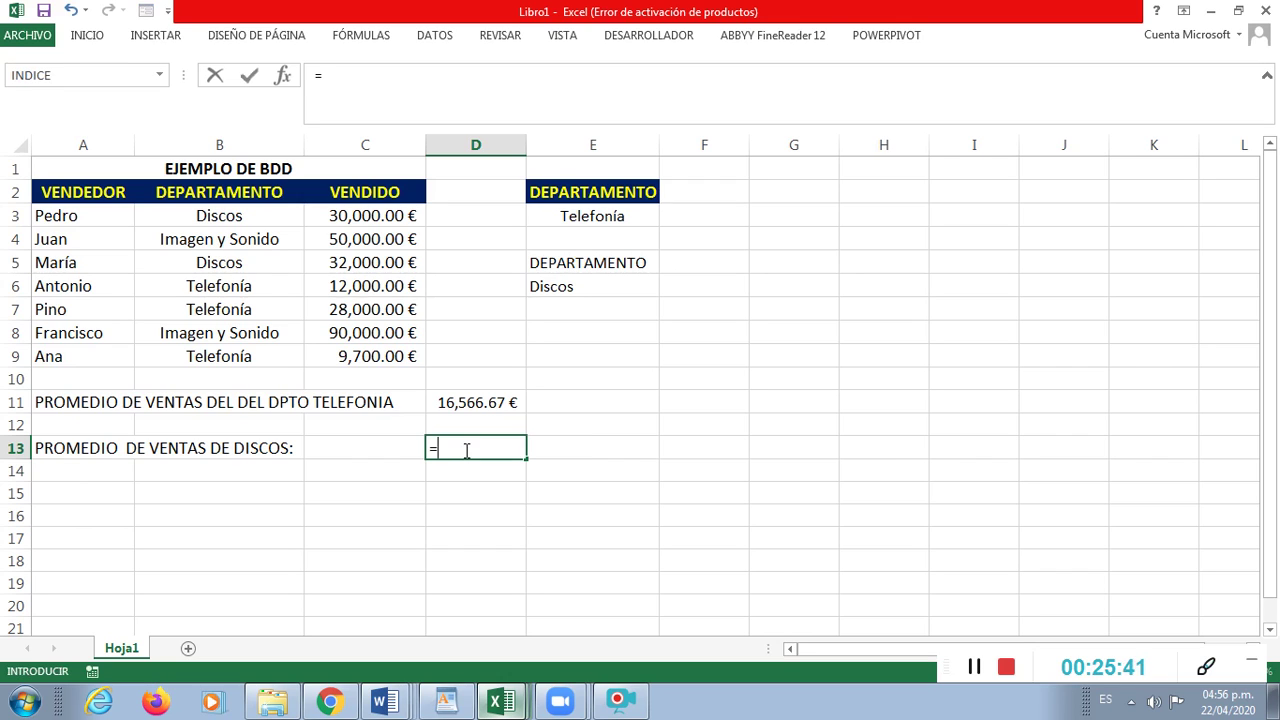
text(b)
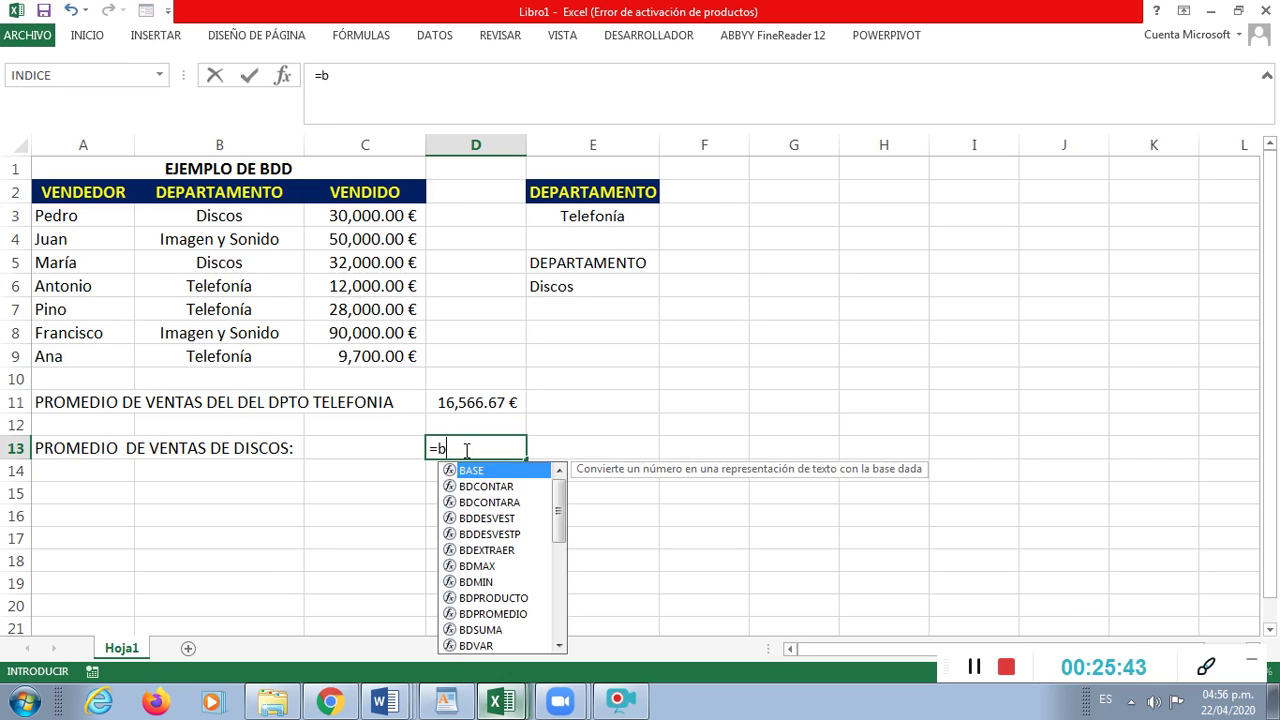
text(dprome)
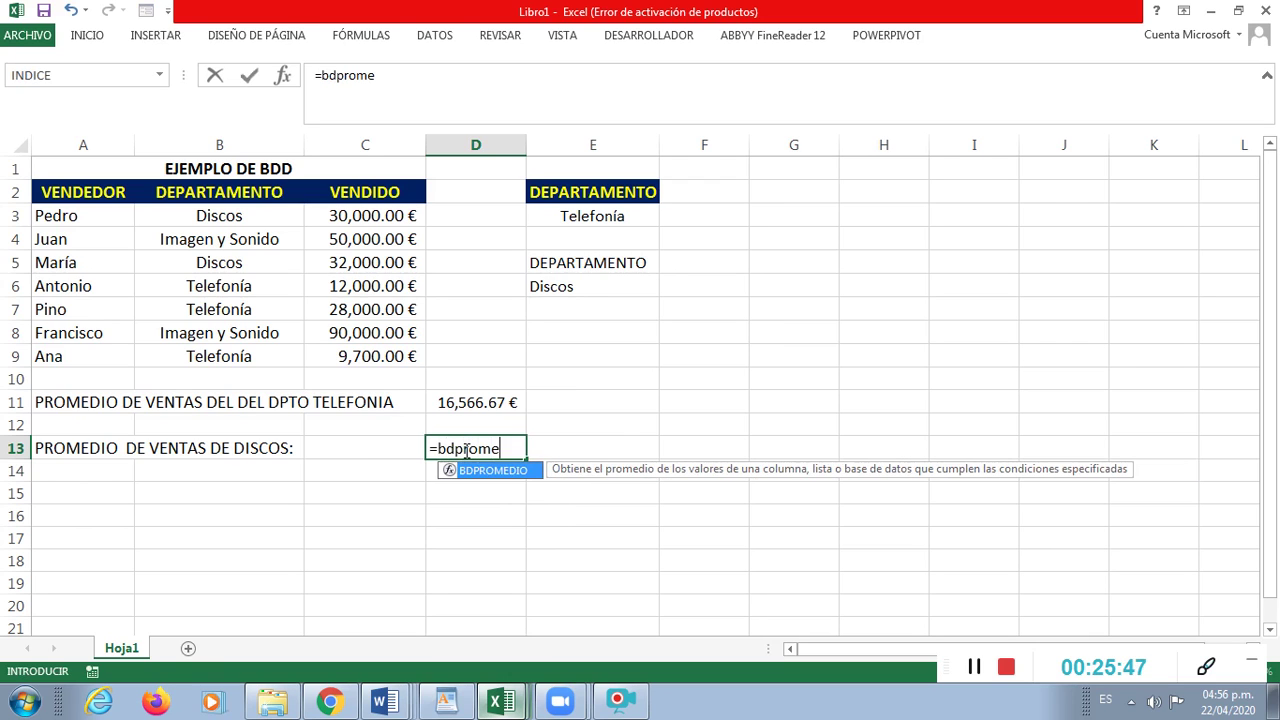
text(dio()
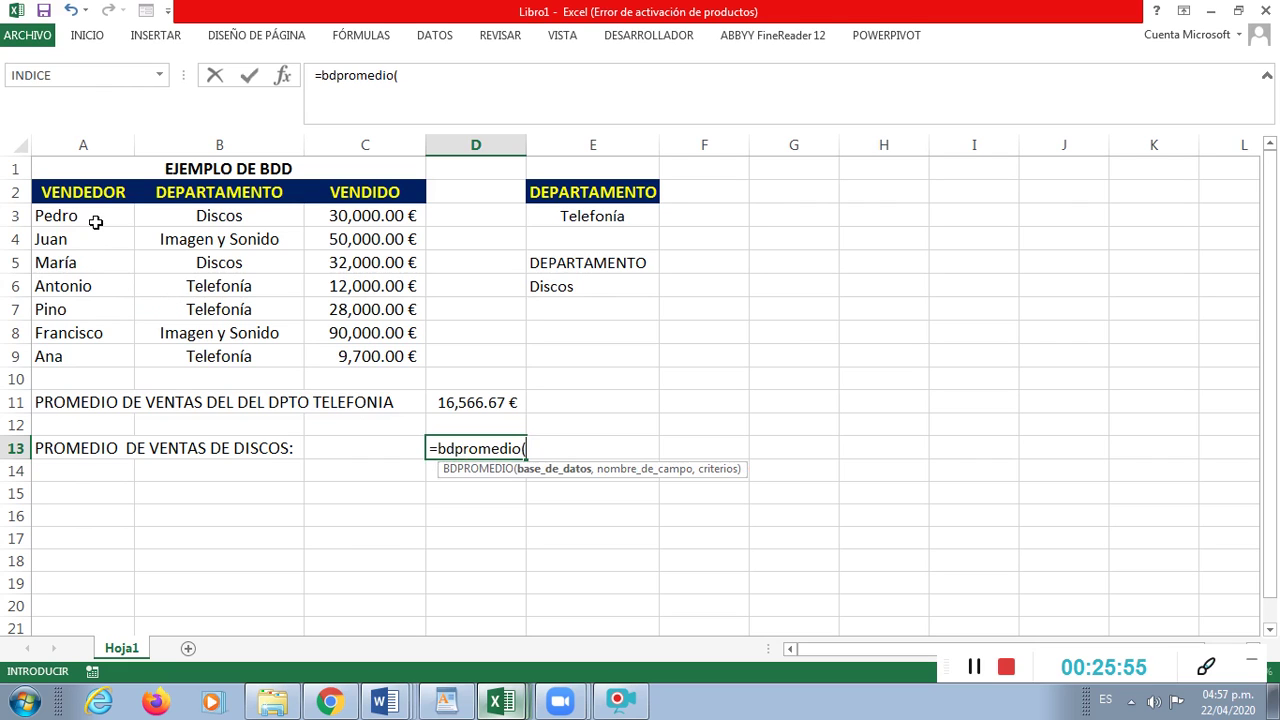
drag(85, 192, 383, 356)
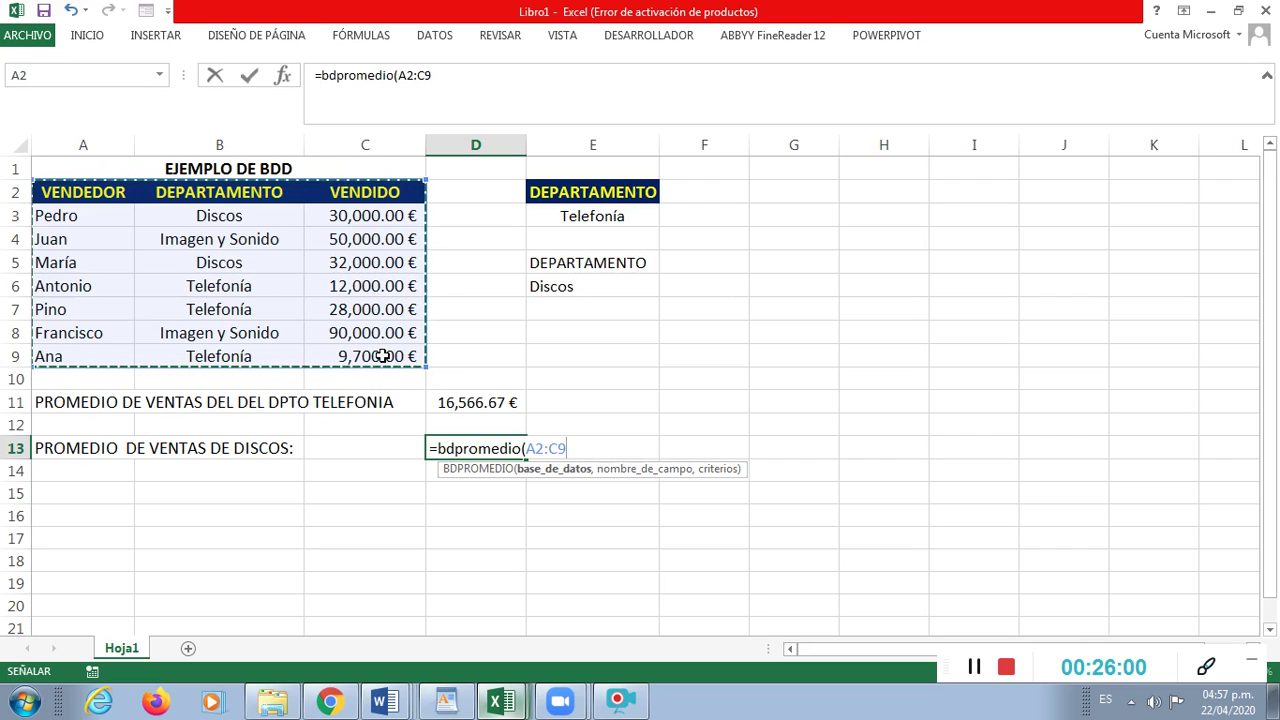
text(,3)
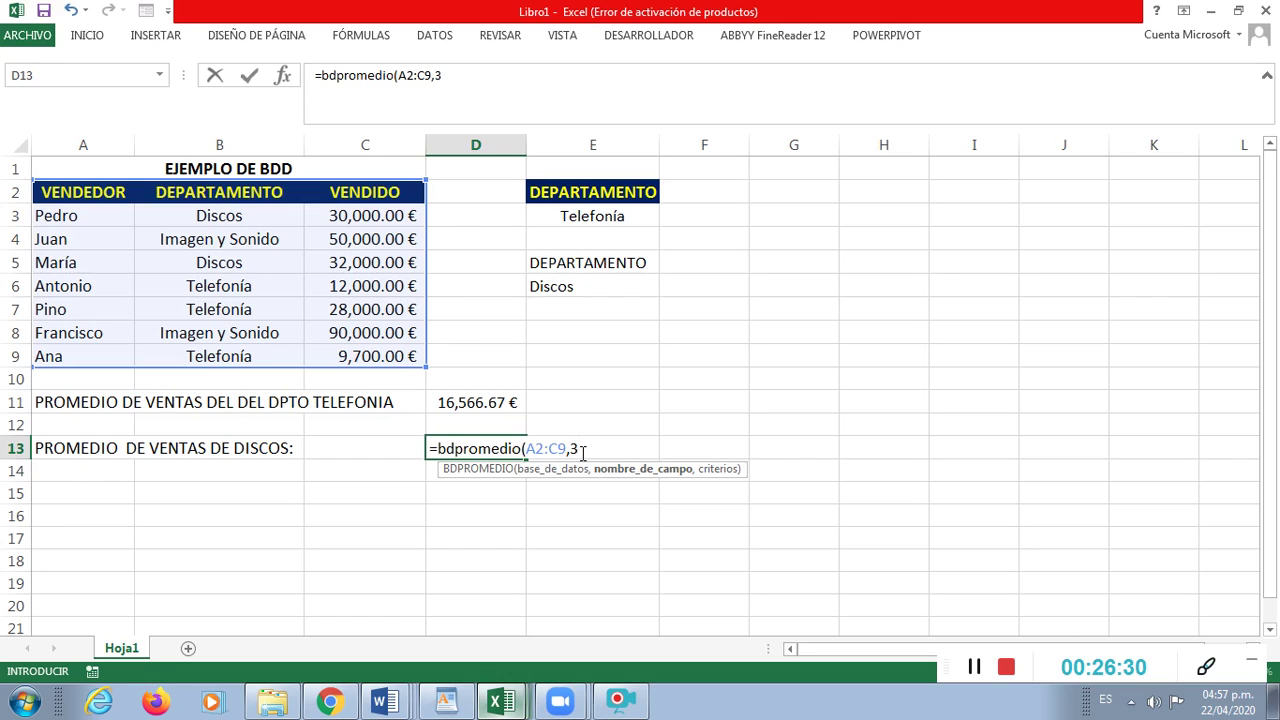
text(,)
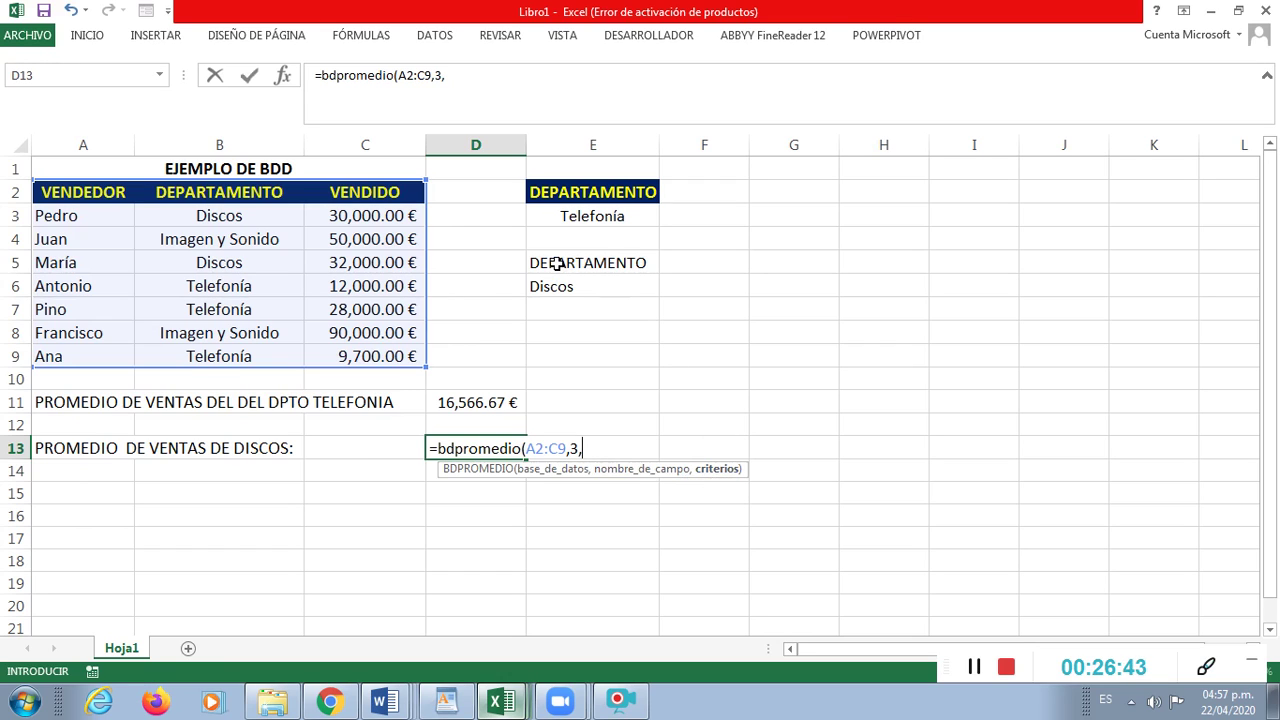
drag(557, 263, 558, 276)
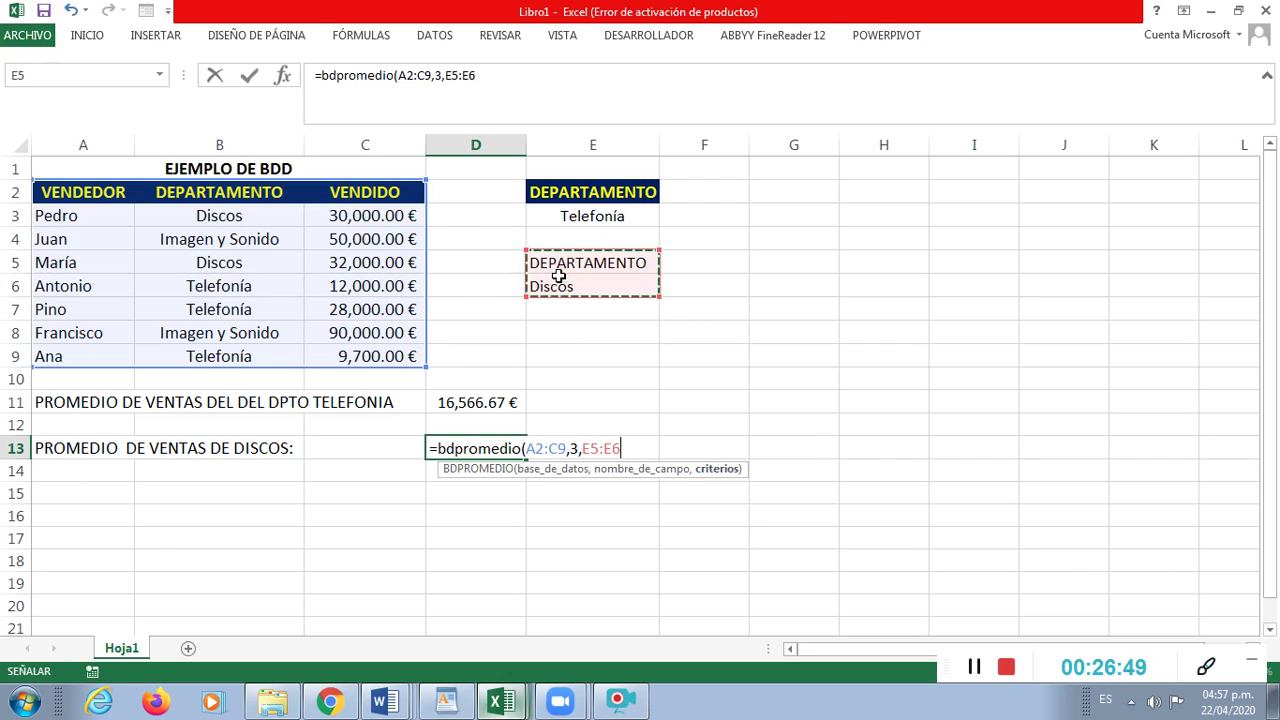
text())
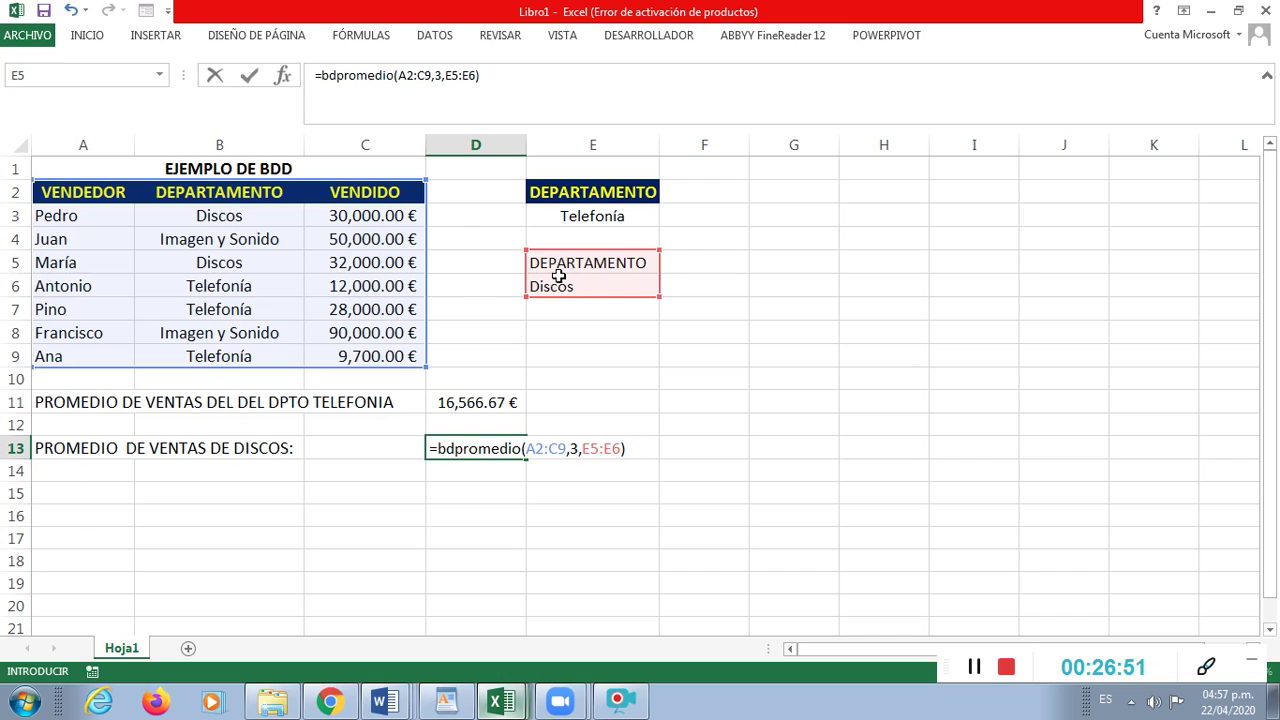
key(Return)
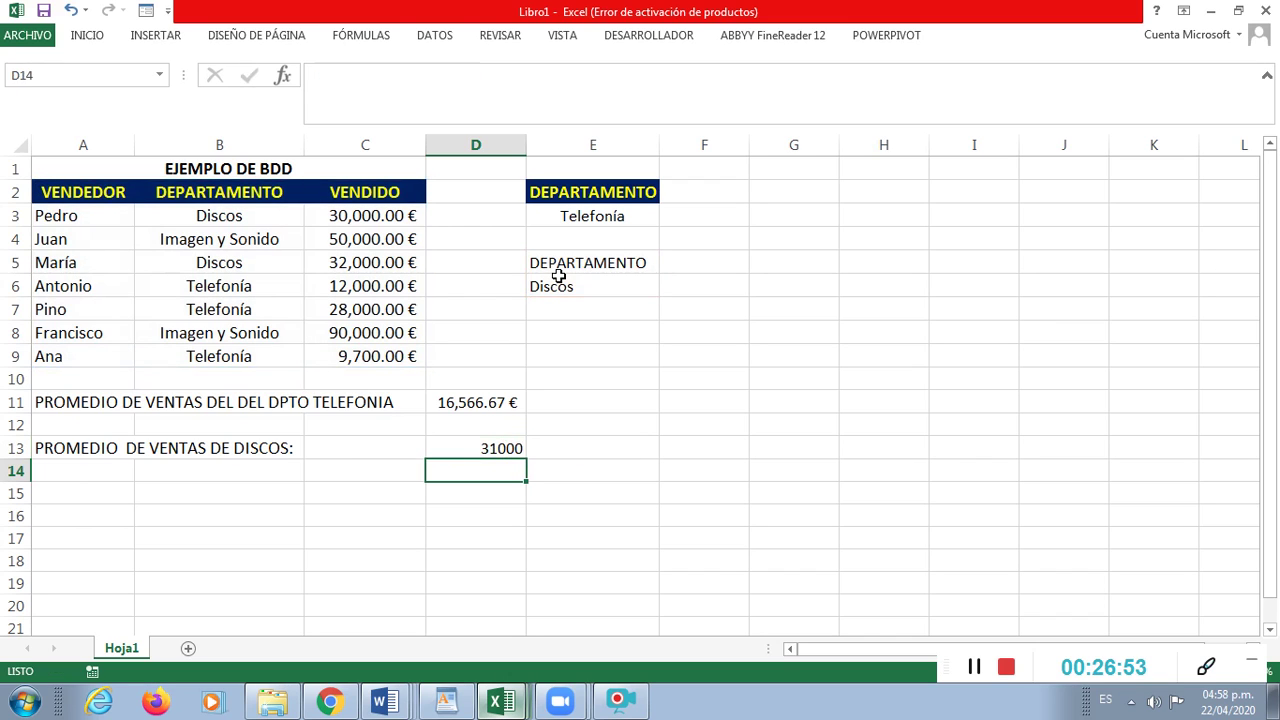
Step: Format the Discos average in cell D13 as euro currency with two decimals
click(493, 450)
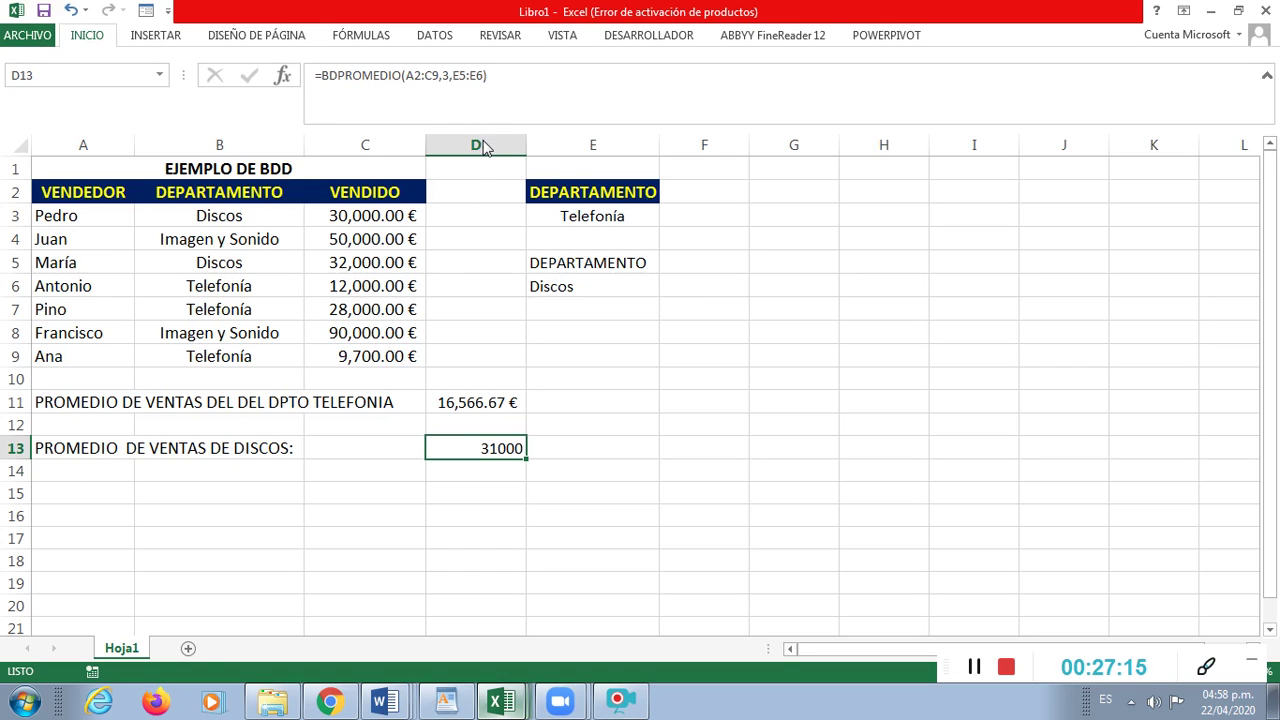
key(ctrl+shift+4)
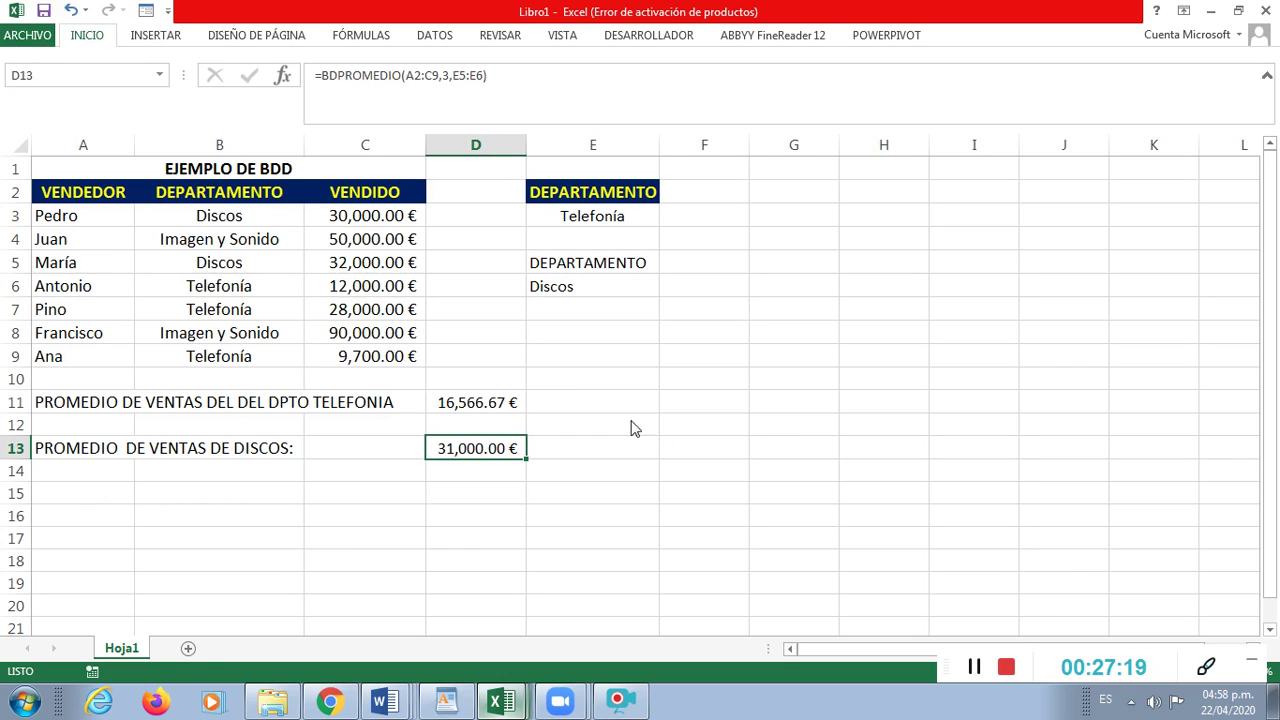
click(555, 153)
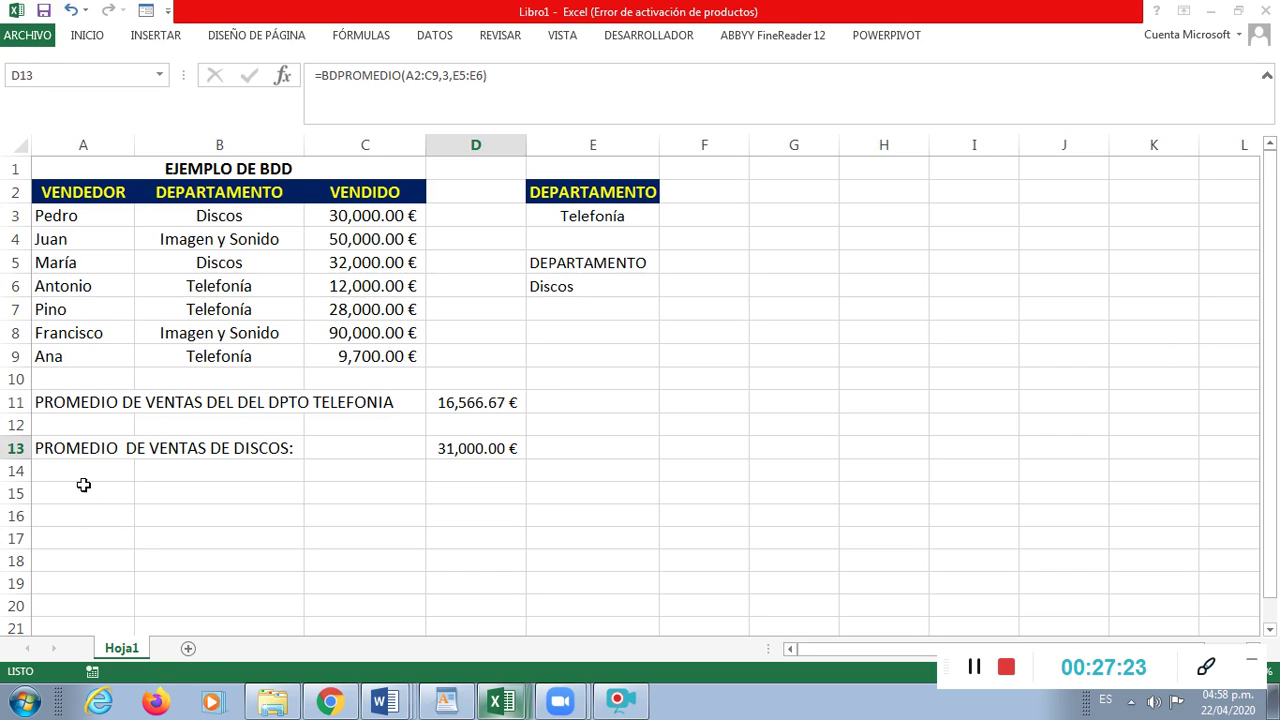
Step: Switch to the Word document, examine the BDCONTAR syntax, description and example, and return to the Excel workbook
click(83, 488)
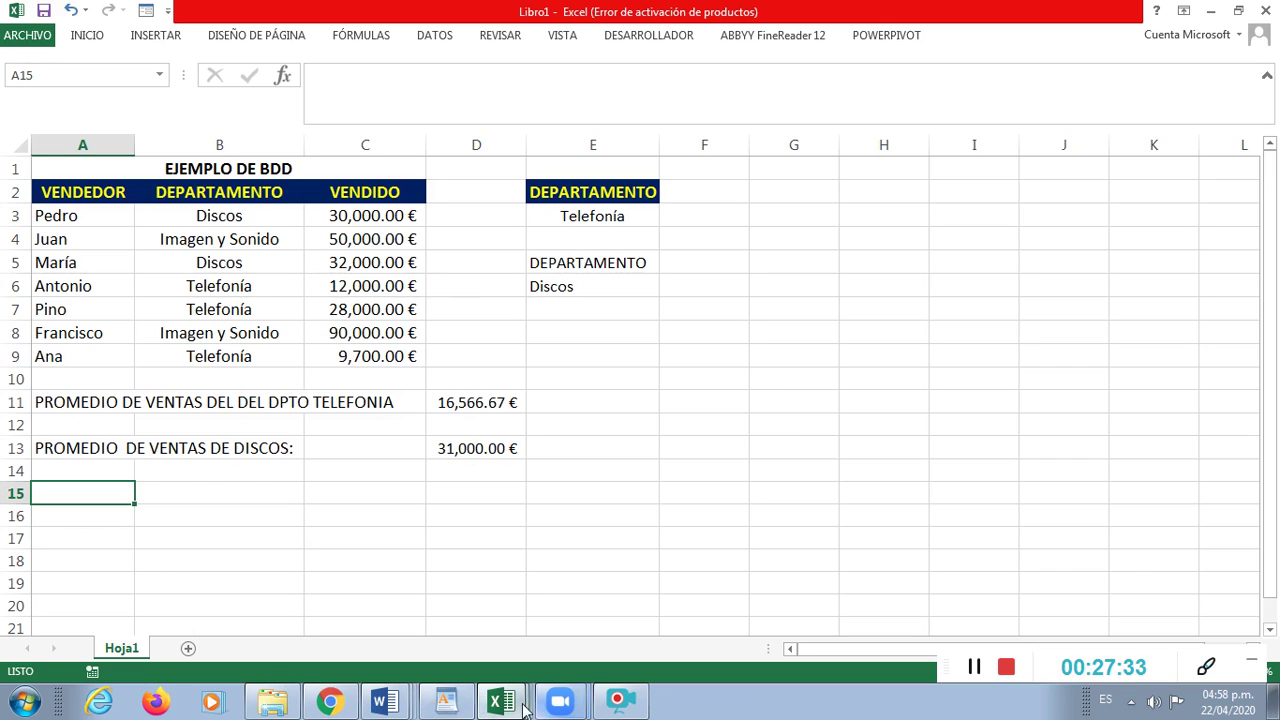
click(400, 708)
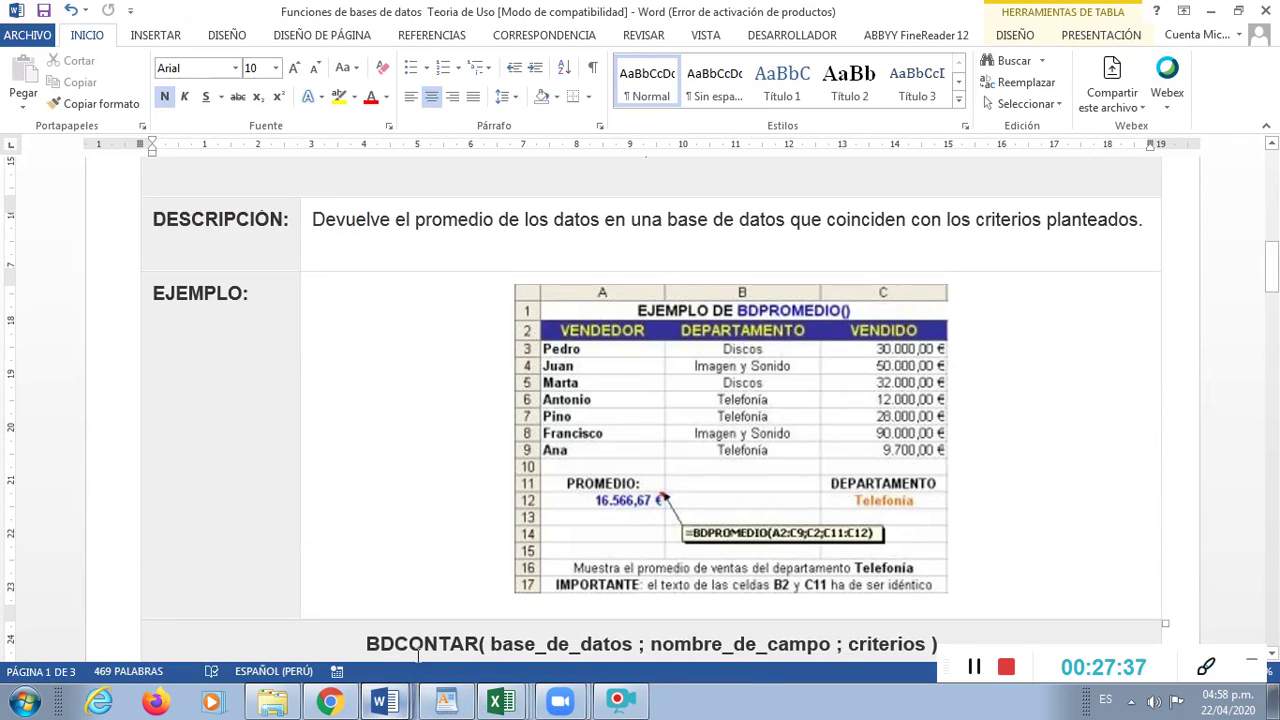
click(1184, 471)
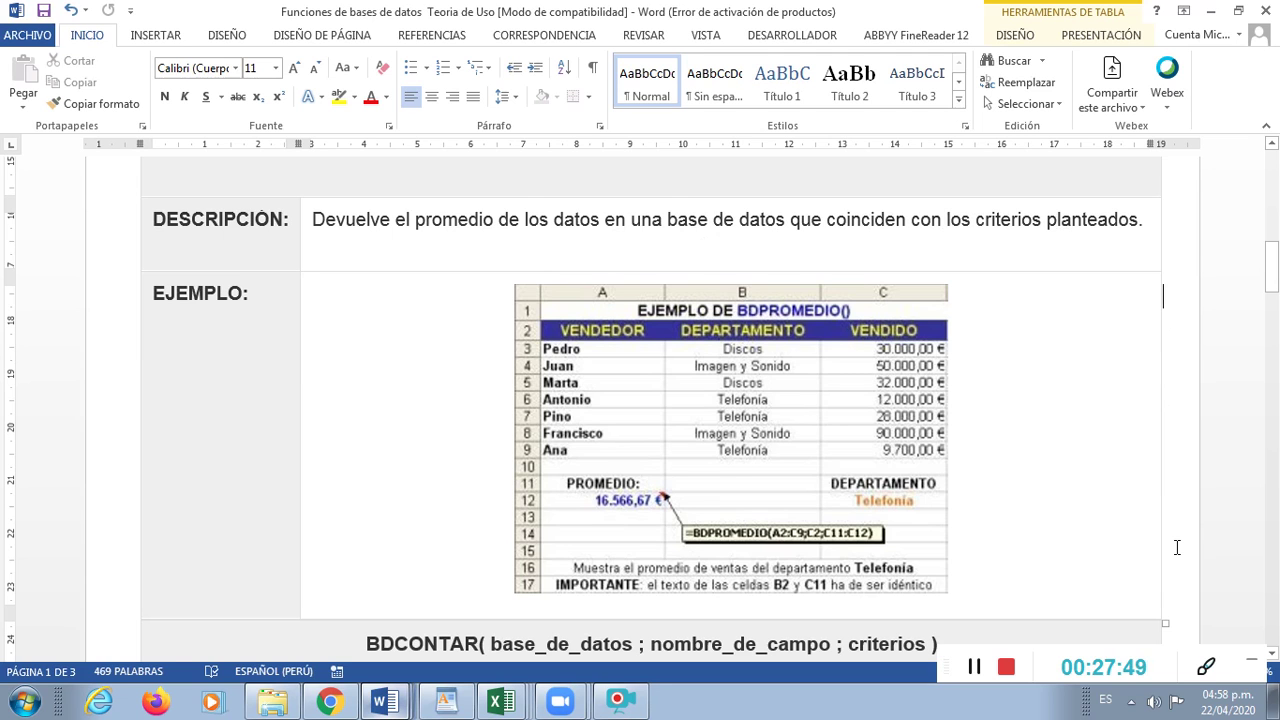
scroll(1177, 547, down, 4)
scroll(1177, 547, down, 3)
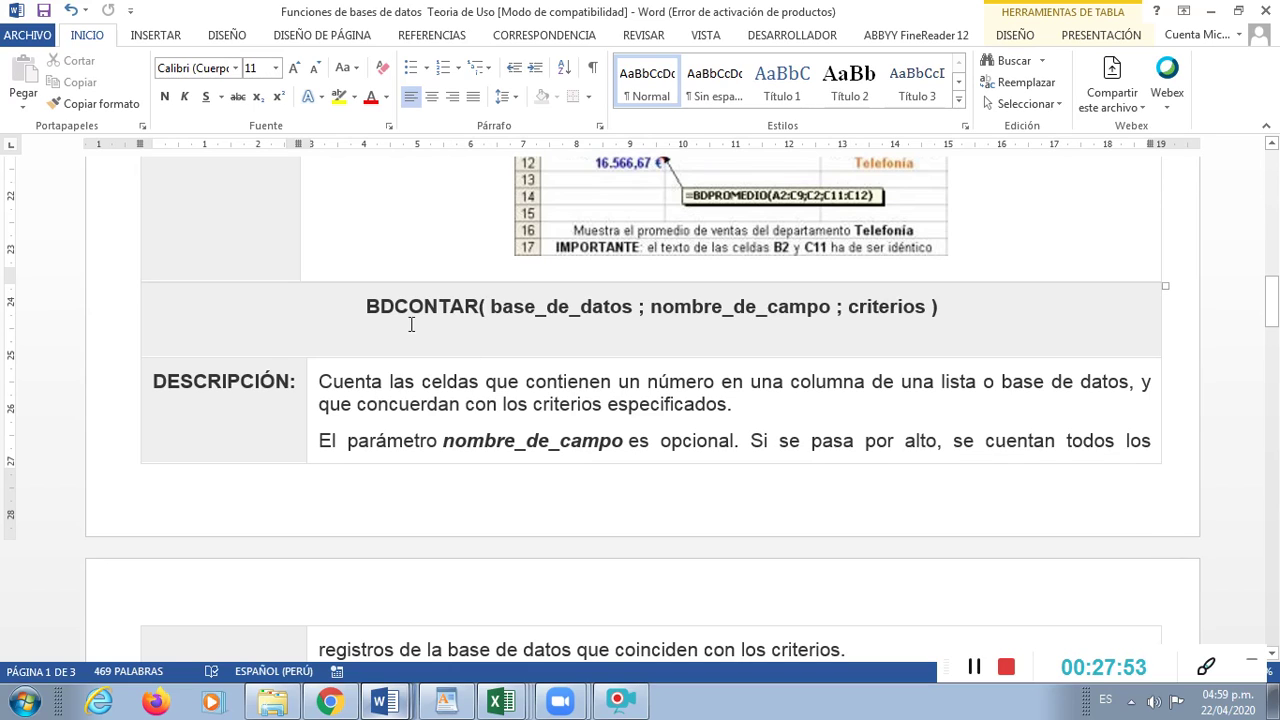
click(355, 310)
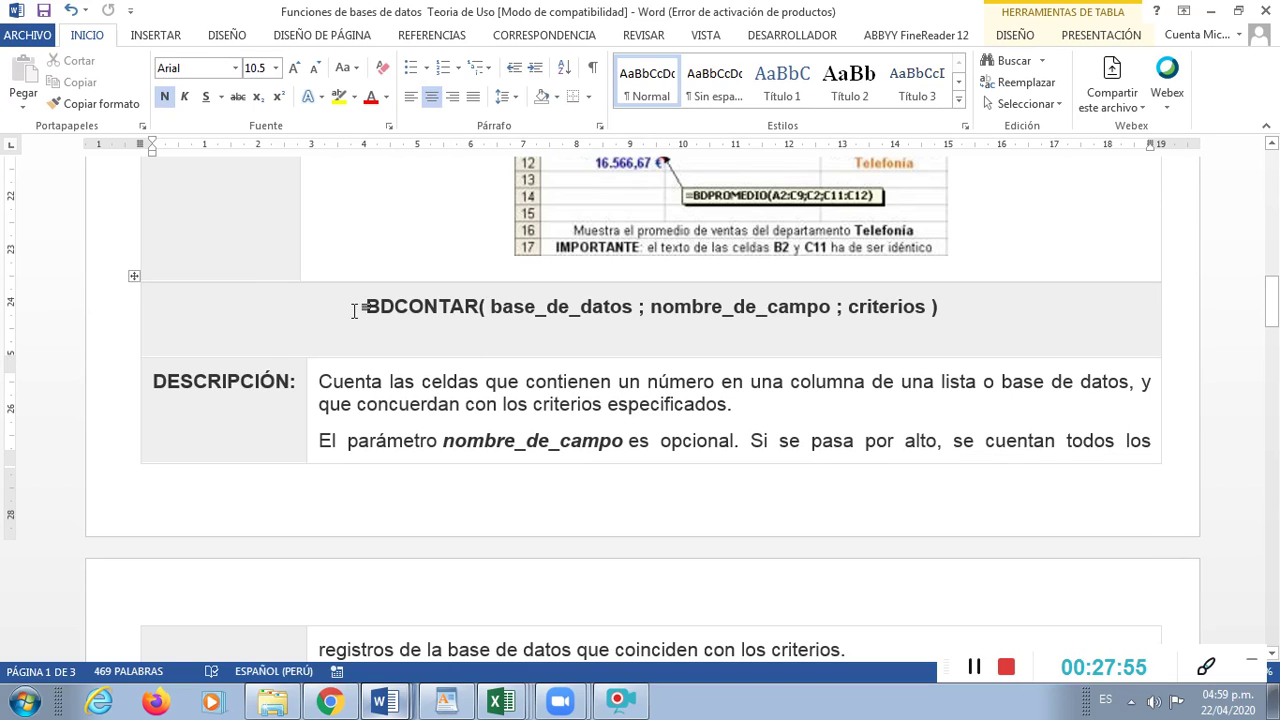
drag(355, 310, 475, 313)
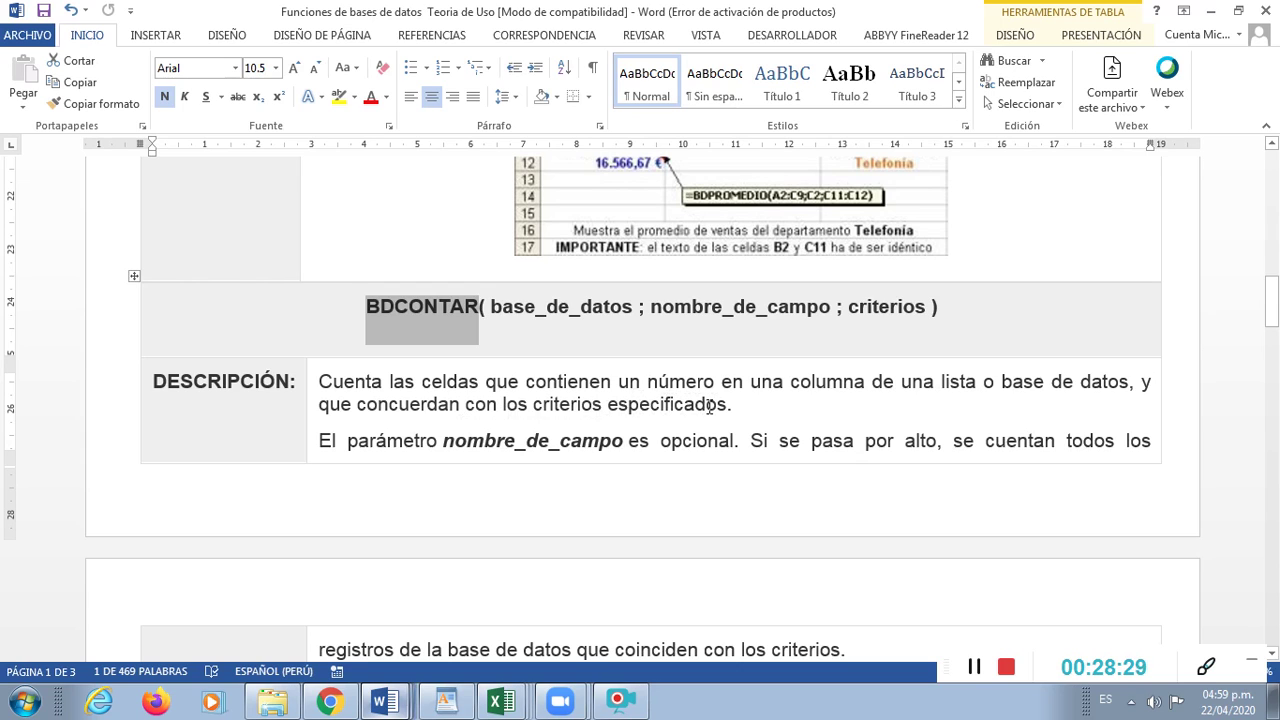
click(478, 315)
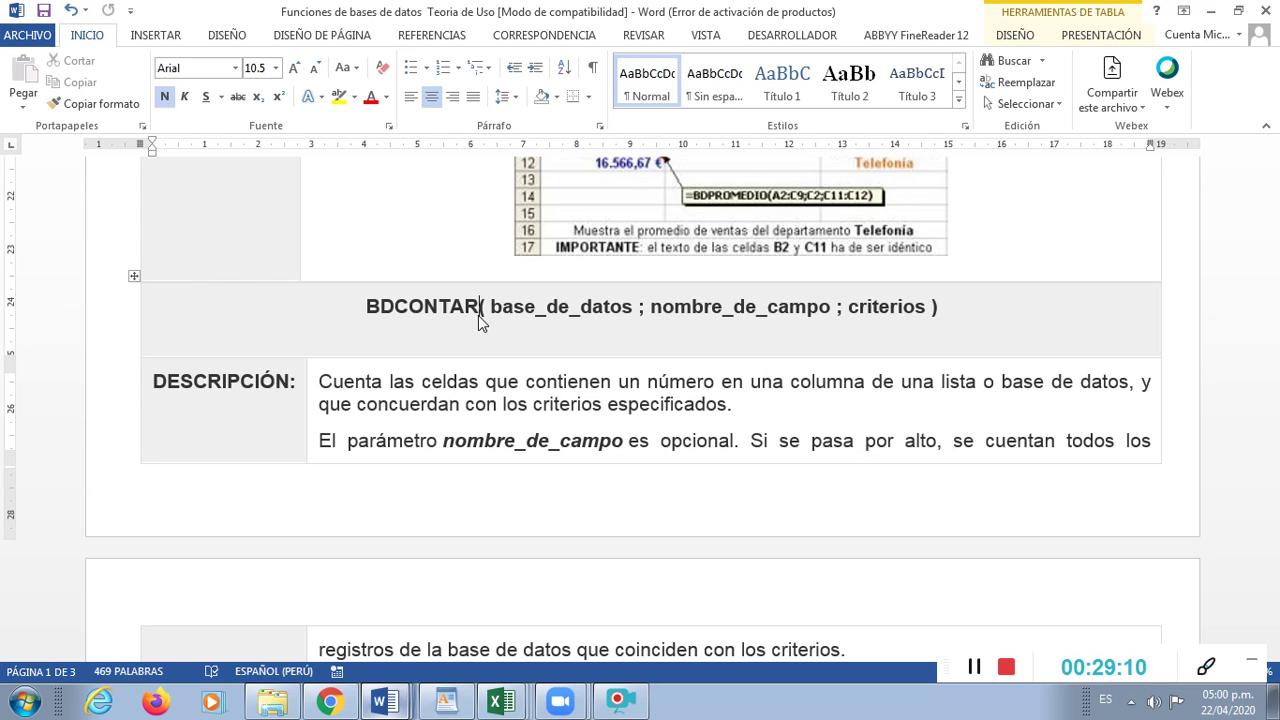
scroll(520, 621, down, 5)
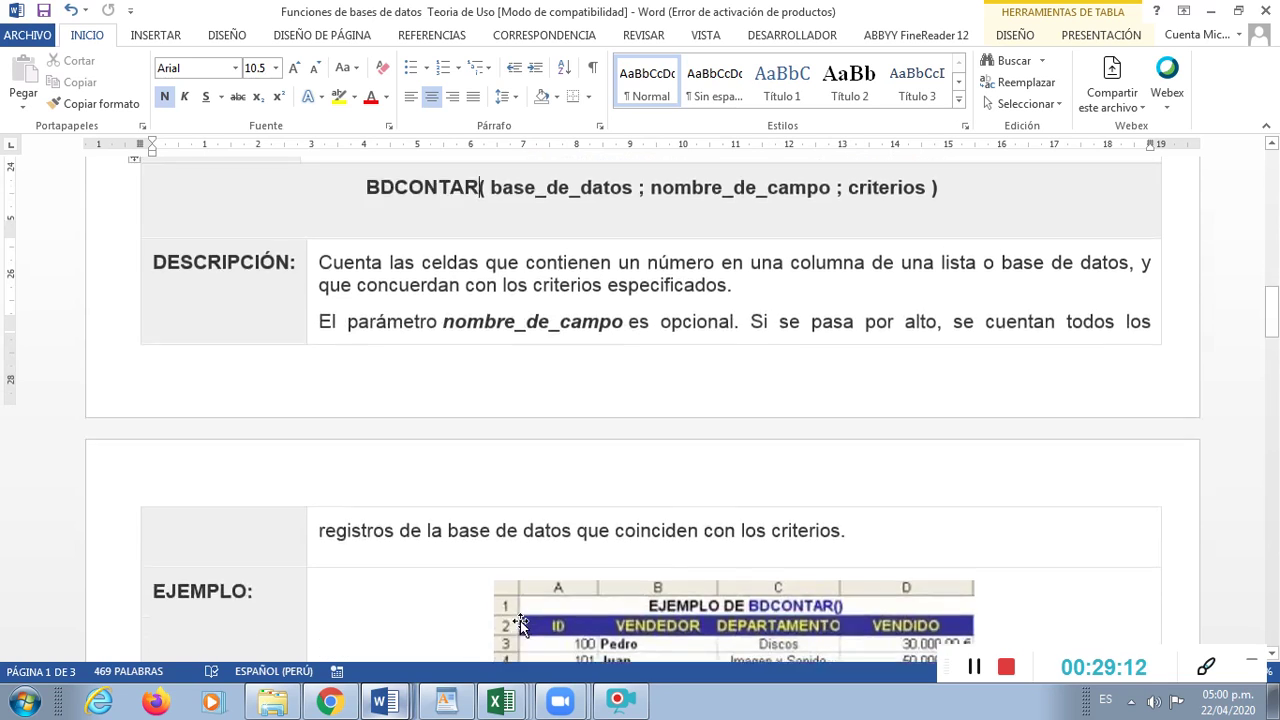
scroll(520, 621, down, 5)
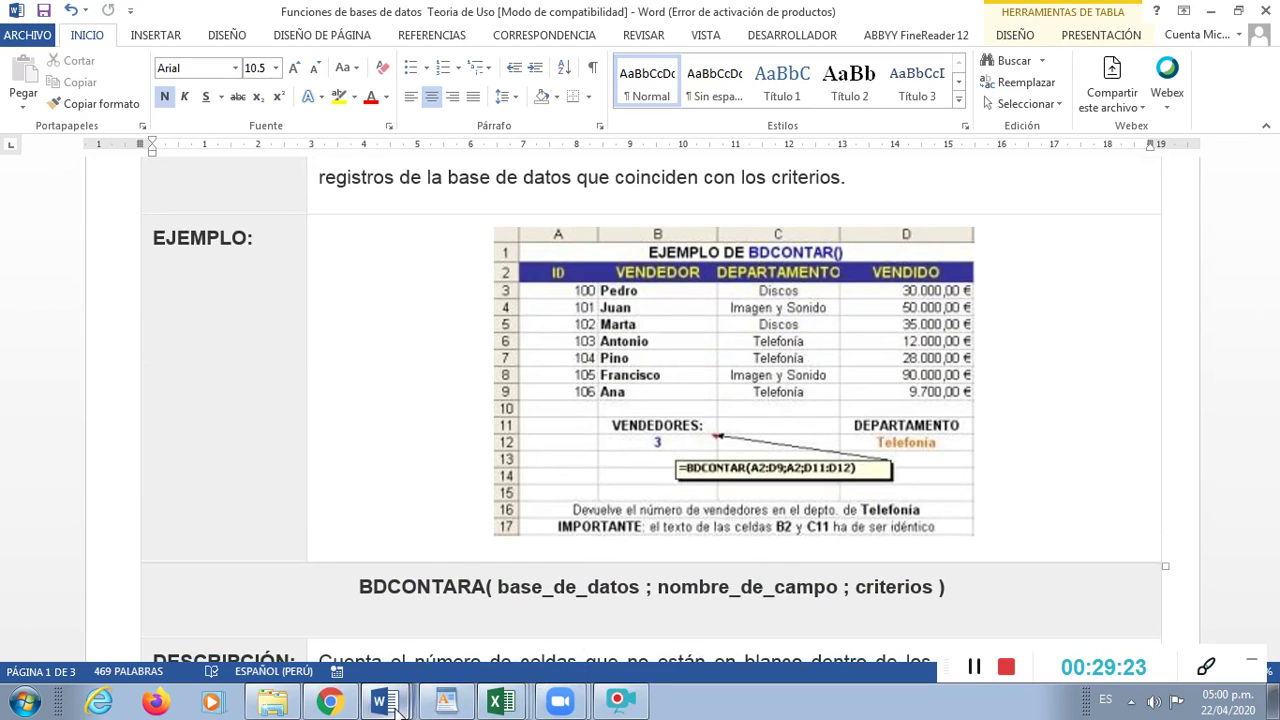
click(499, 703)
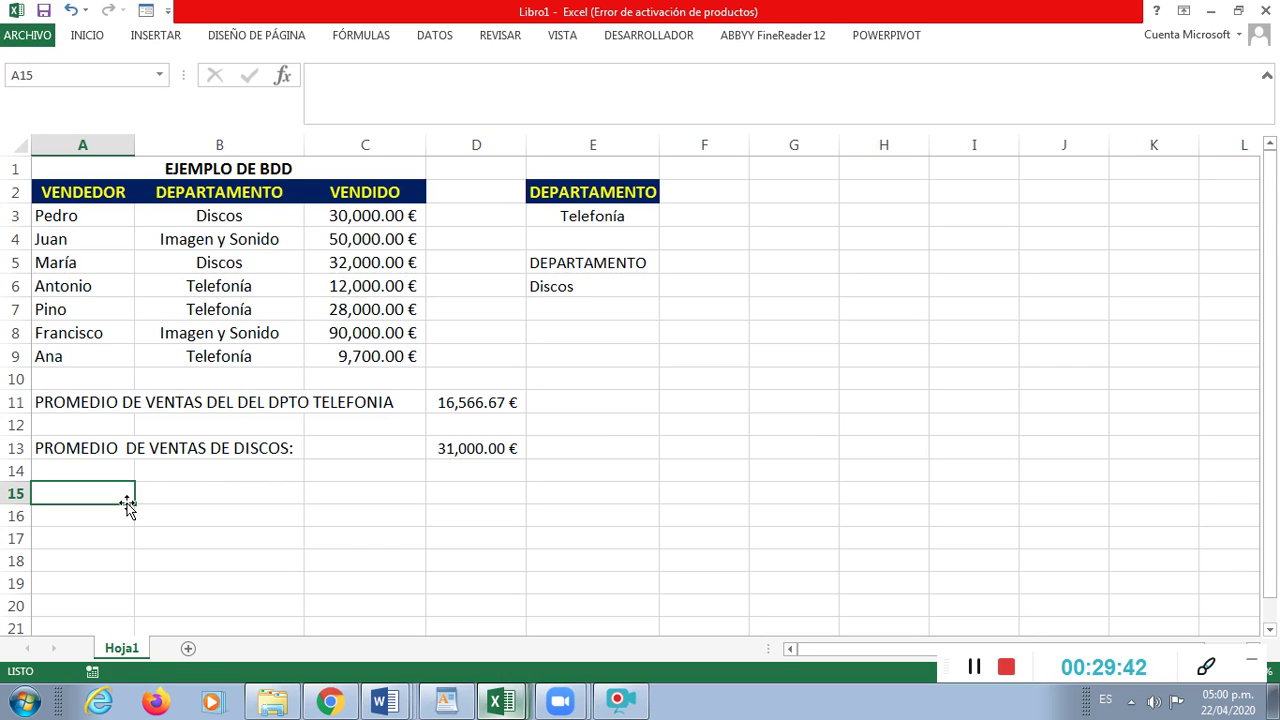
text(cantidad )
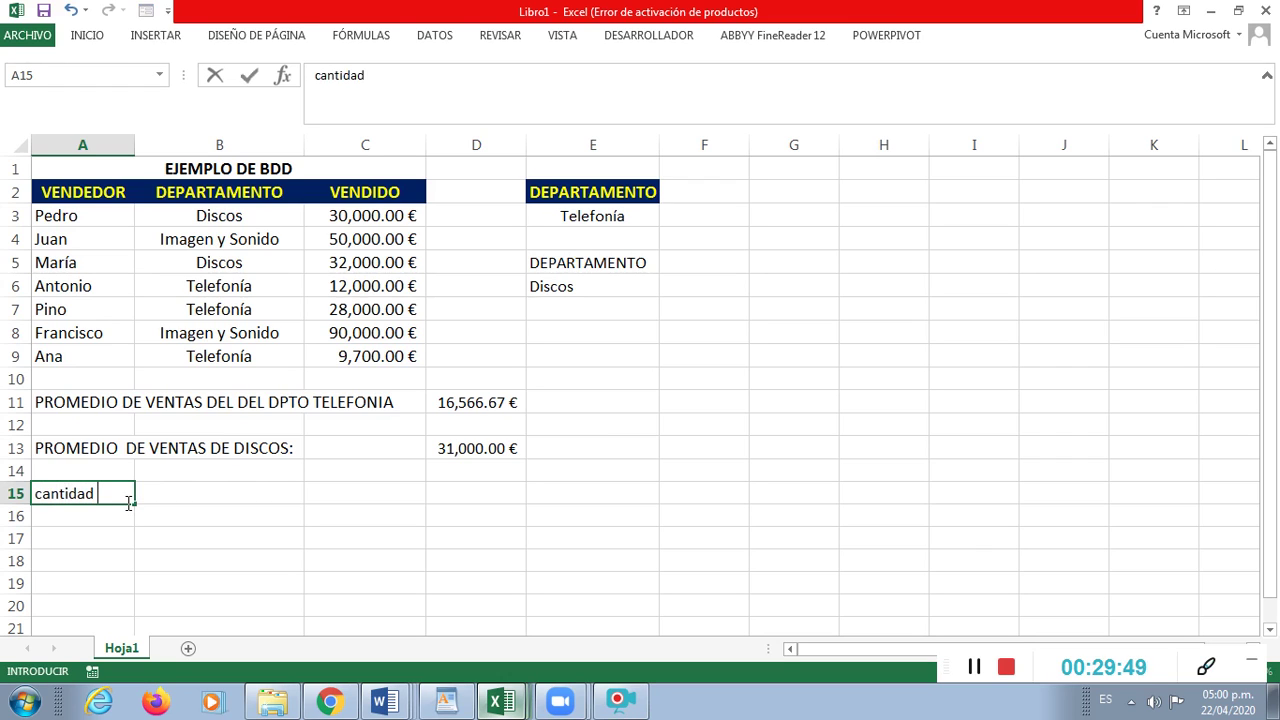
text(de ve)
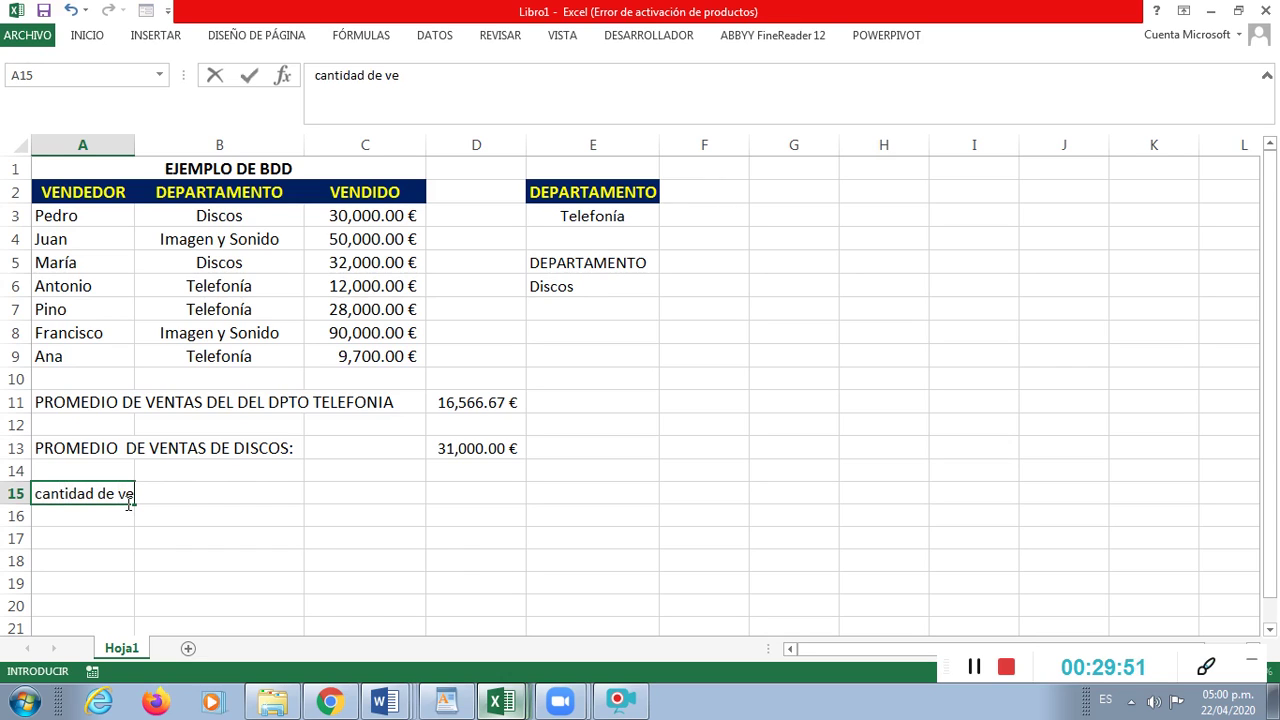
text(ndedo)
text(res)
text( e)
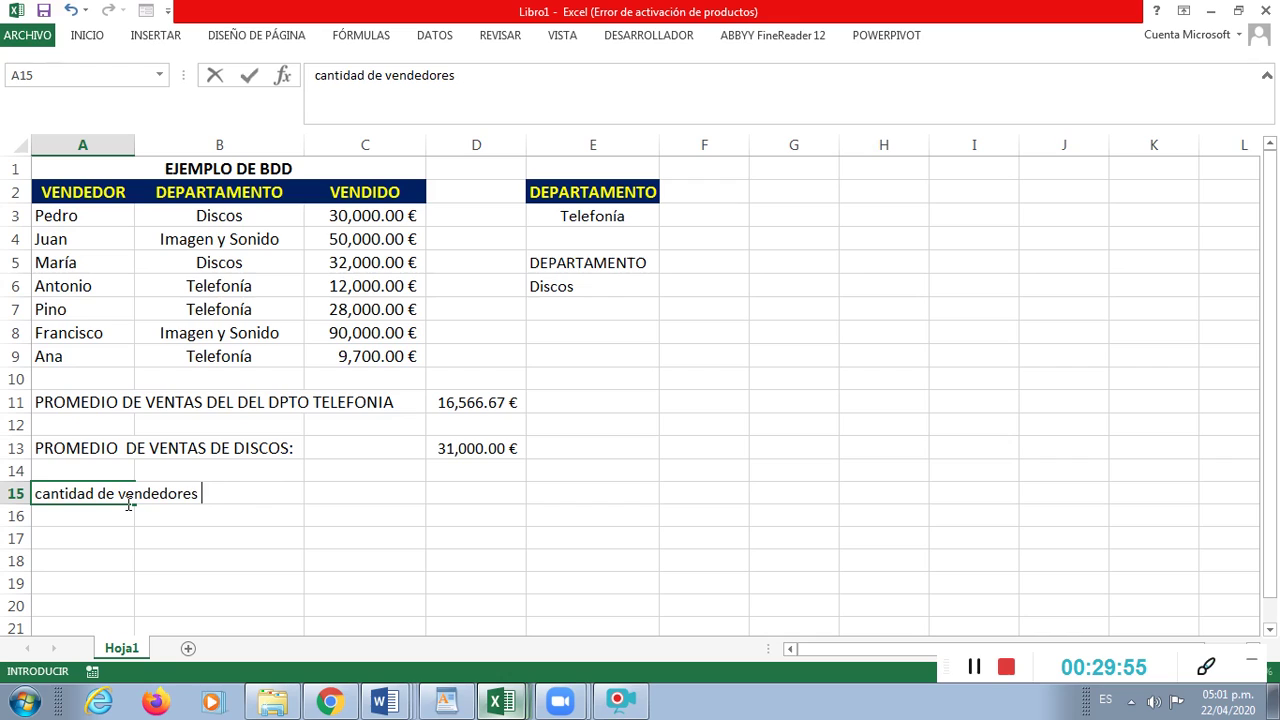
key(BackSpace)
key(BackSpace)
key(BackSpace)
key(BackSpace)
key(BackSpace)
key(BackSpace)
key(BackSpace)
key(BackSpace)
key(BackSpace)
key(BackSpace)
key(BackSpace)
key(BackSpace)
key(BackSpace)
key(BackSpace)
key(BackSpace)
key(BackSpace)
key(BackSpace)
key(BackSpace)
key(BackSpace)
key(BackSpace)
key(BackSpace)
key(BackSpace)
key(BackSpace)
key(BackSpace)
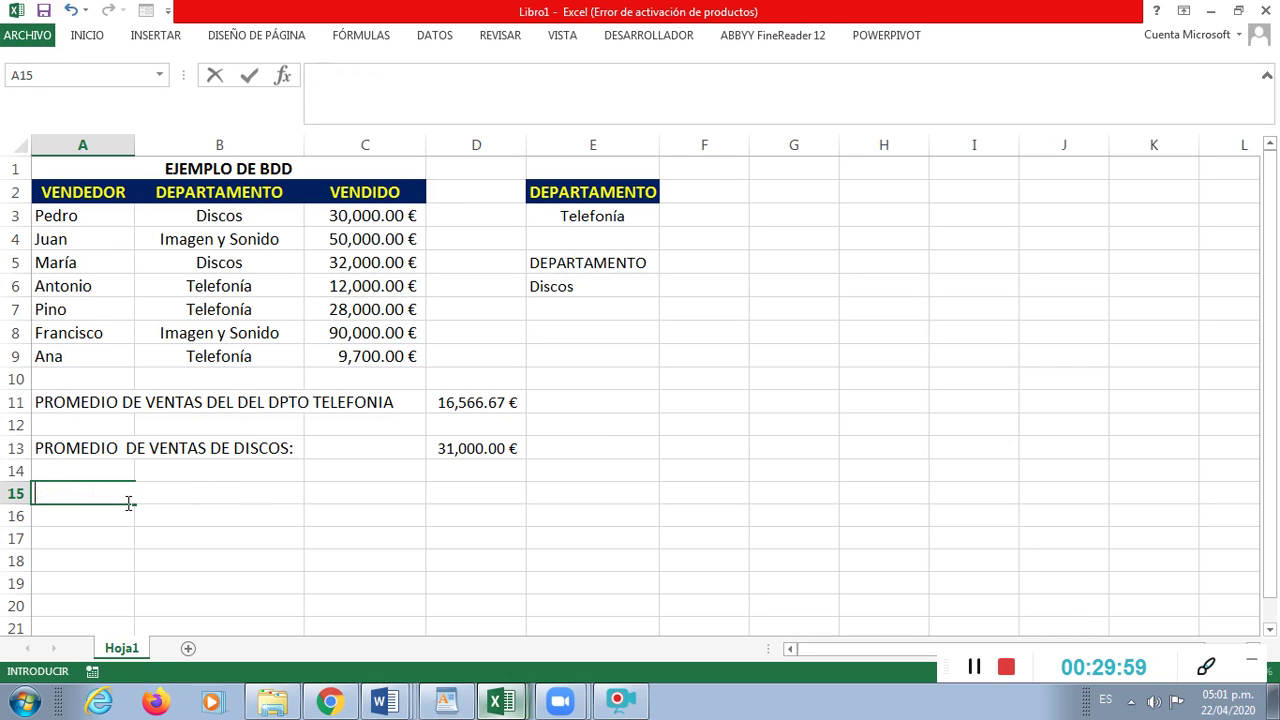
Step: Enter the label CANTIDAD DE VENDEDORES EN TELEFONIA: in cell A15 and select the result cell D15
text(CANTID)
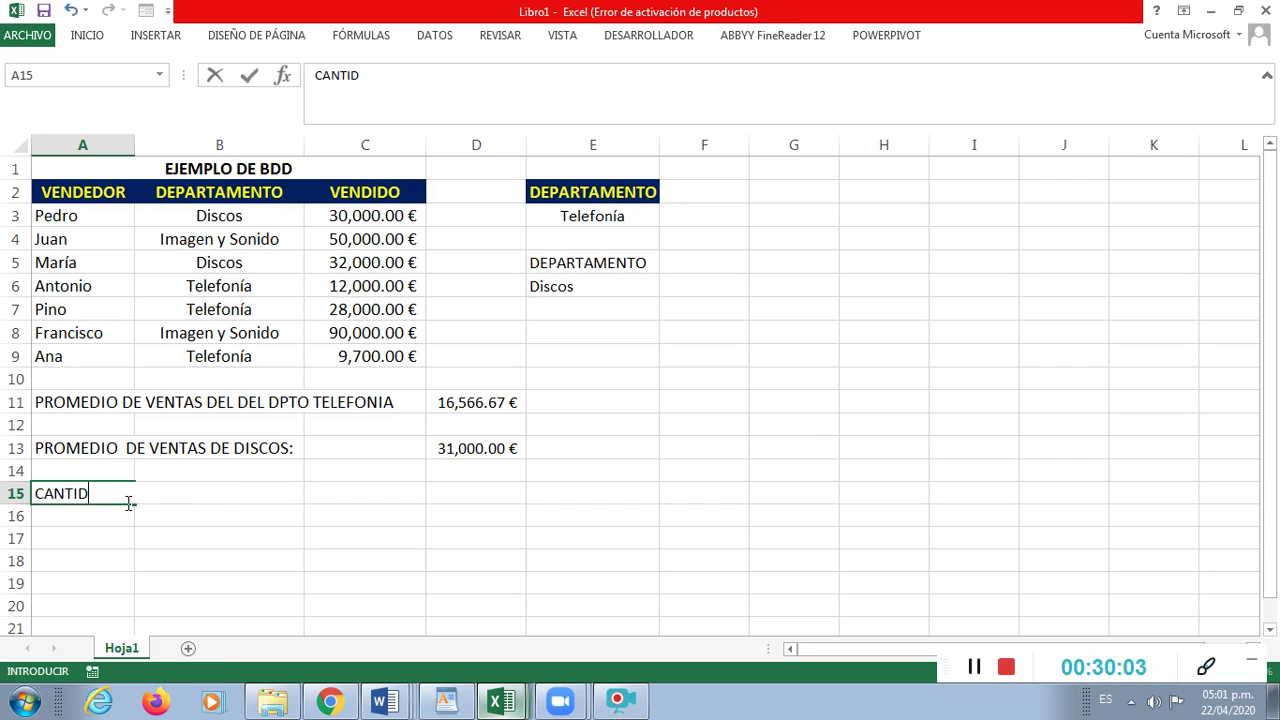
text(AD DE V)
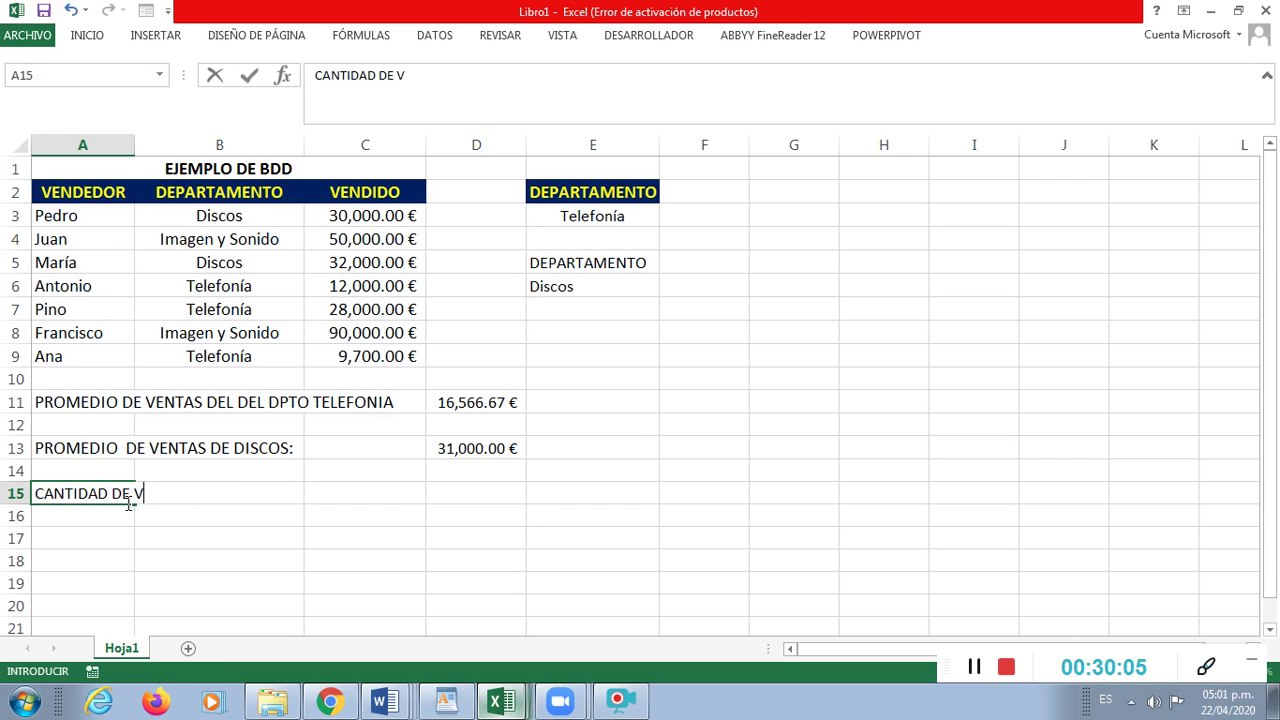
text(ENDED)
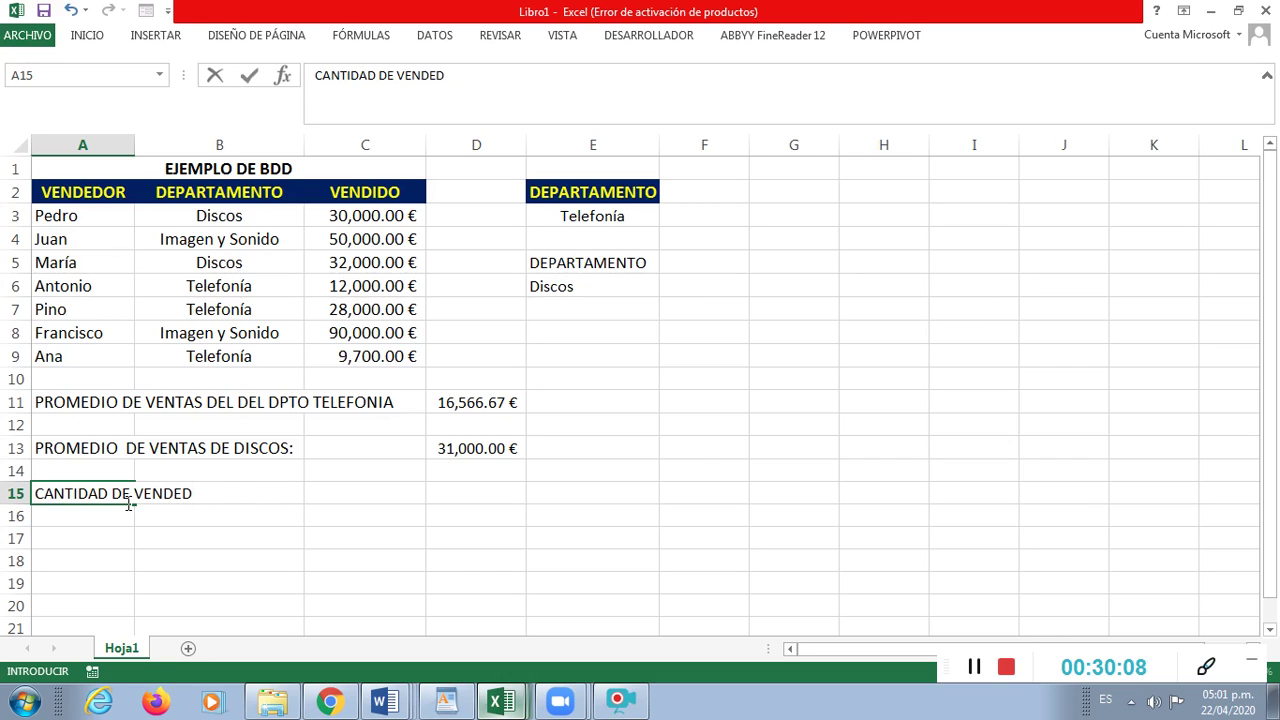
text(ORES)
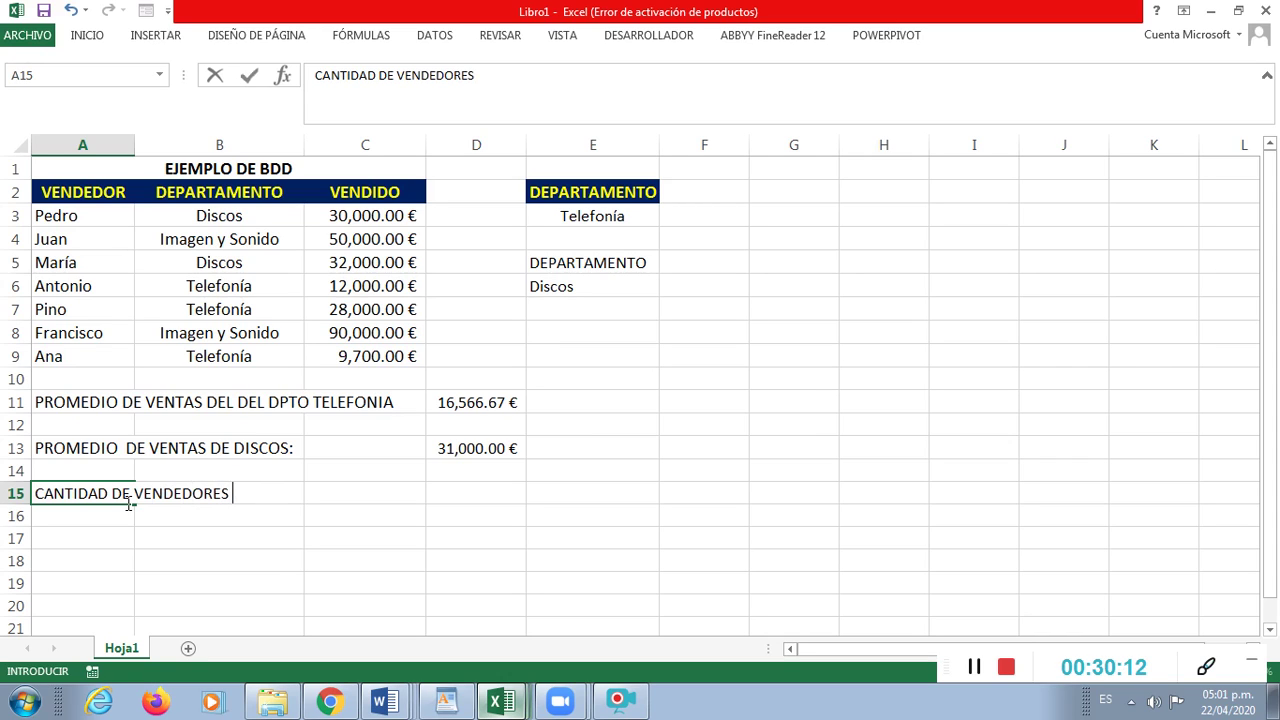
text(EN TELEFONIA)
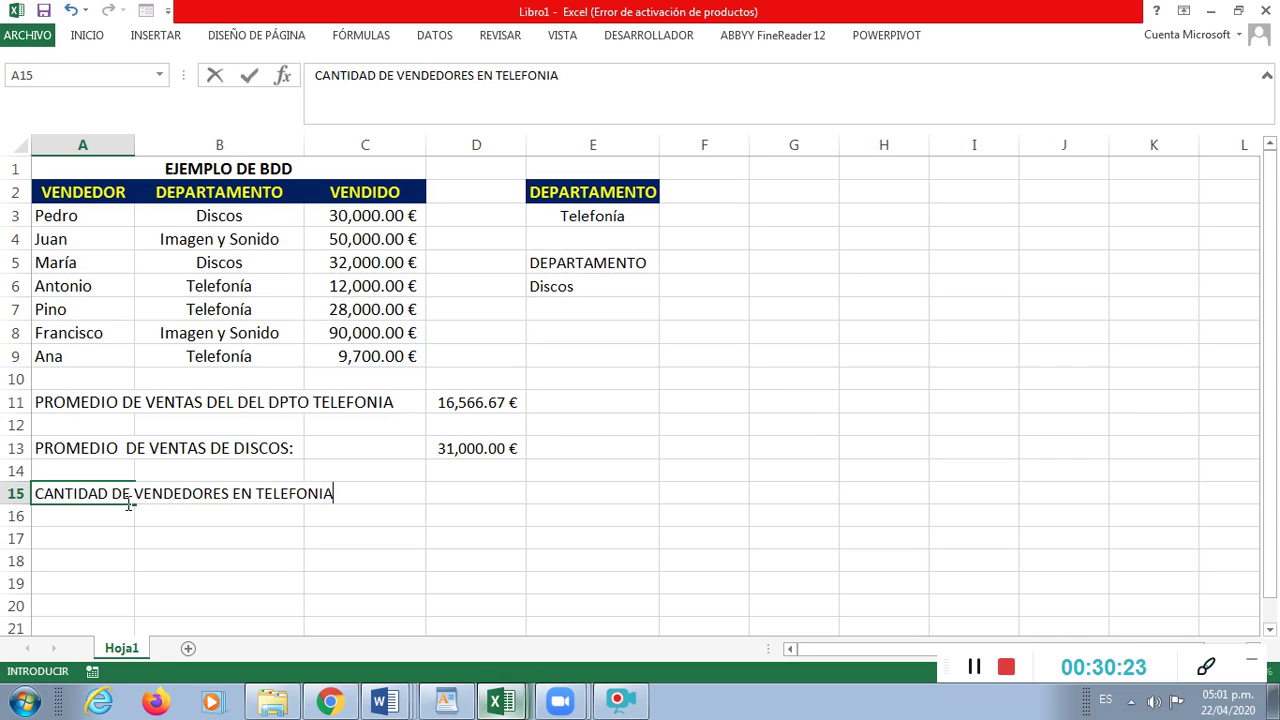
text(:)
key(Return)
key(Up)
key(Right)
key(Right)
key(Right)
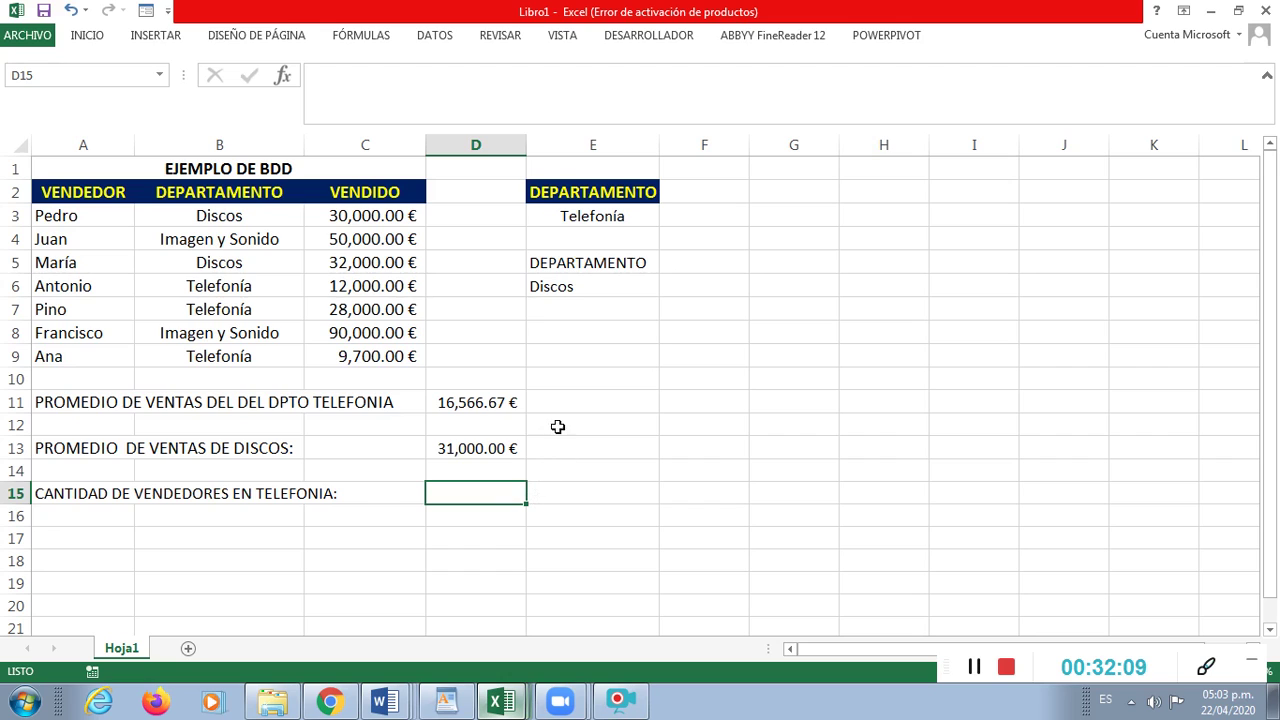
Step: Enter the criteria header DEPARTAMENTO in cell E8
click(568, 334)
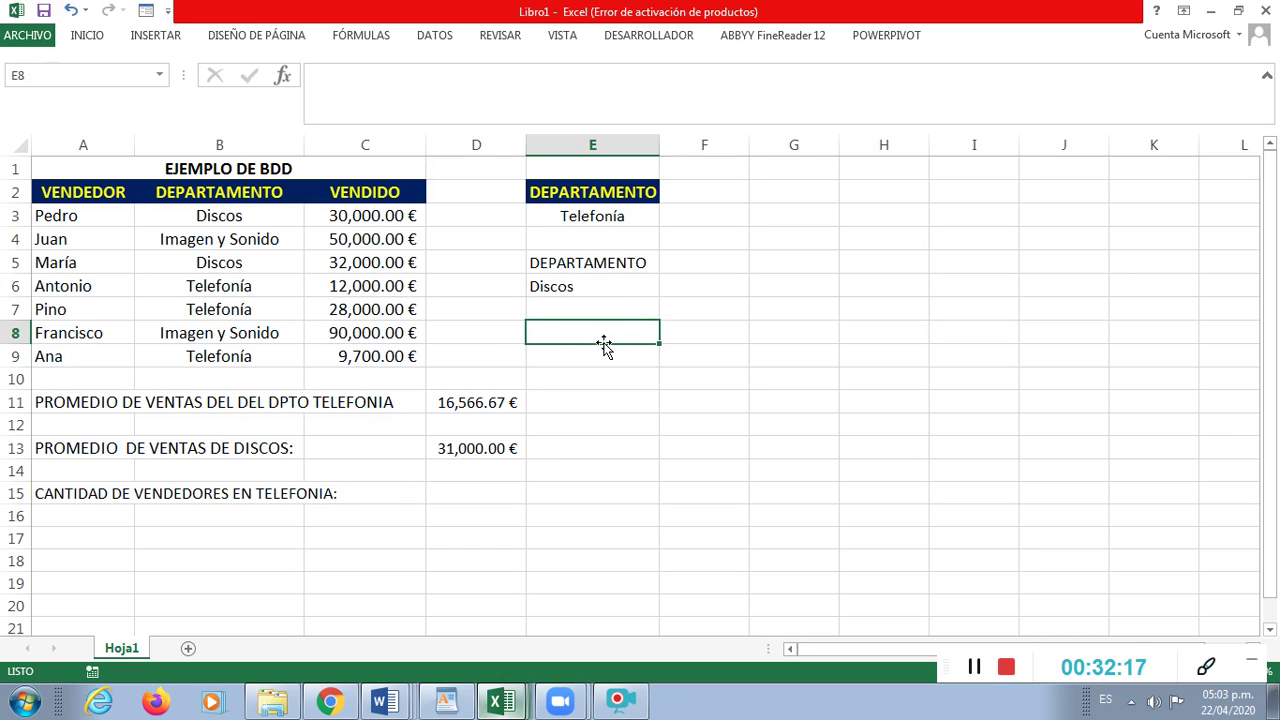
text(DEPA)
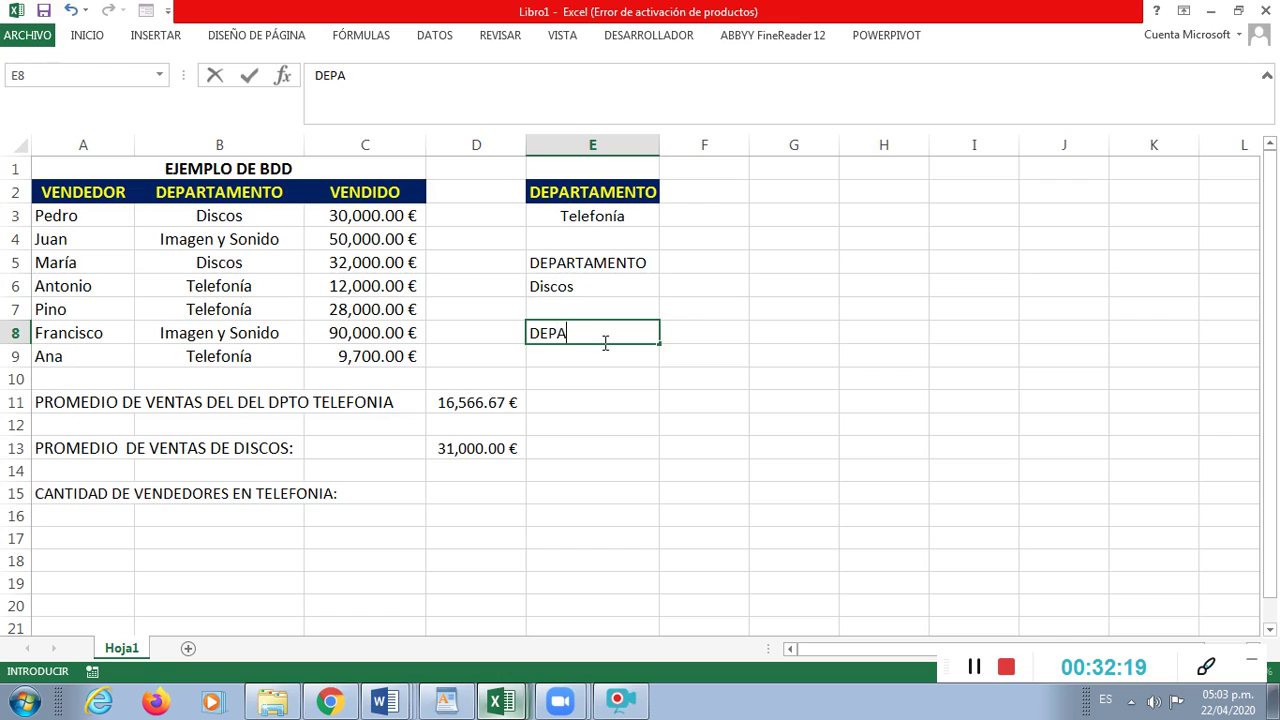
text(RTAMENTO)
key(Return)
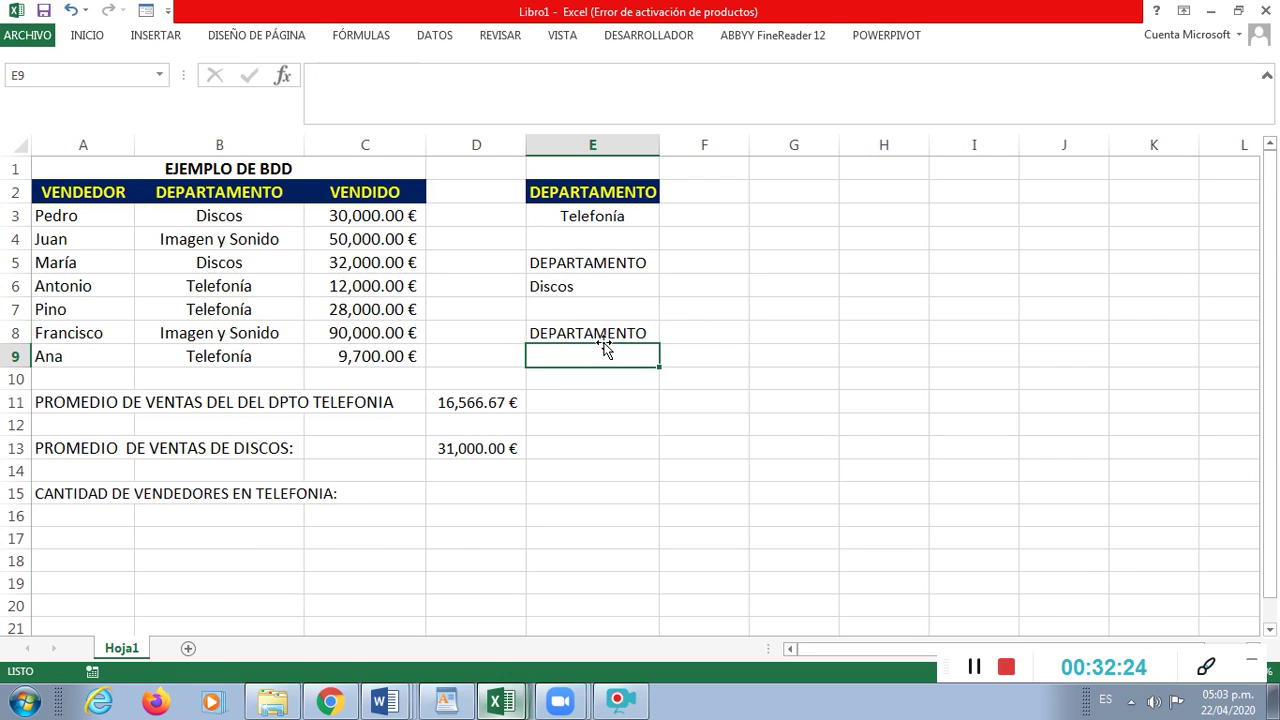
Step: Enter the criterion Telefonía in cell E9, directly below the new DEPARTAMENTO header
click(541, 160)
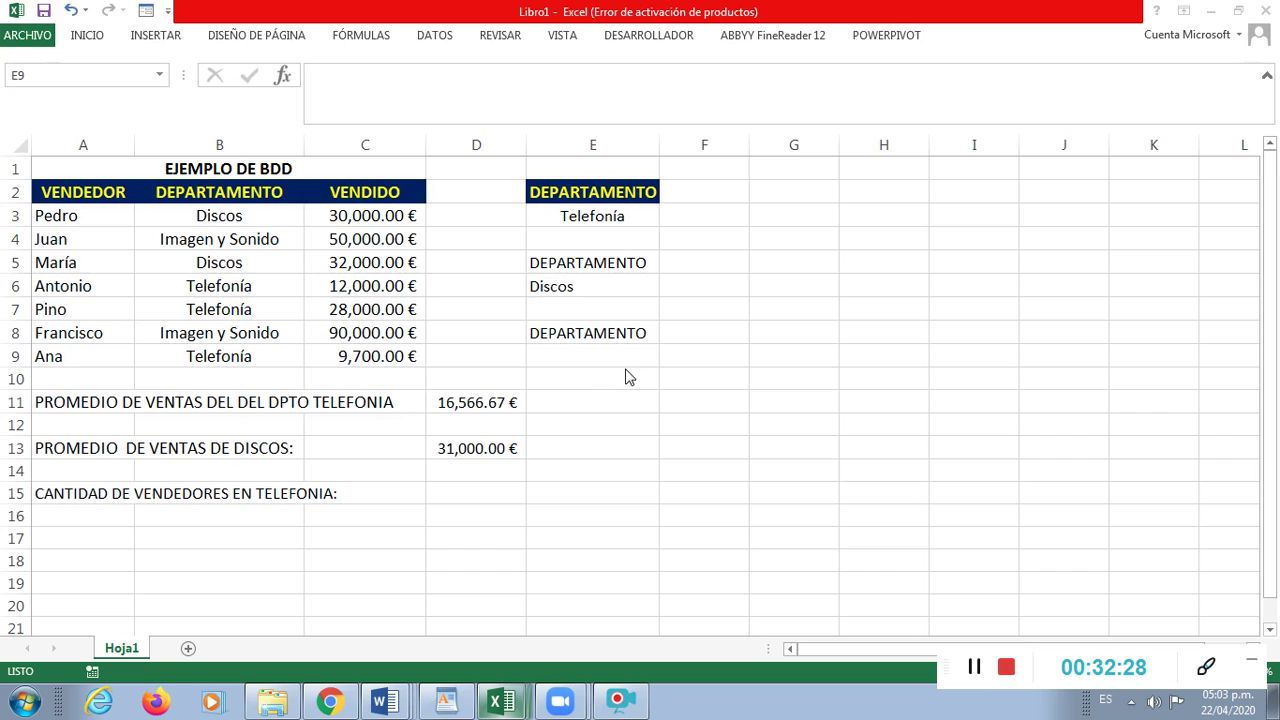
click(567, 359)
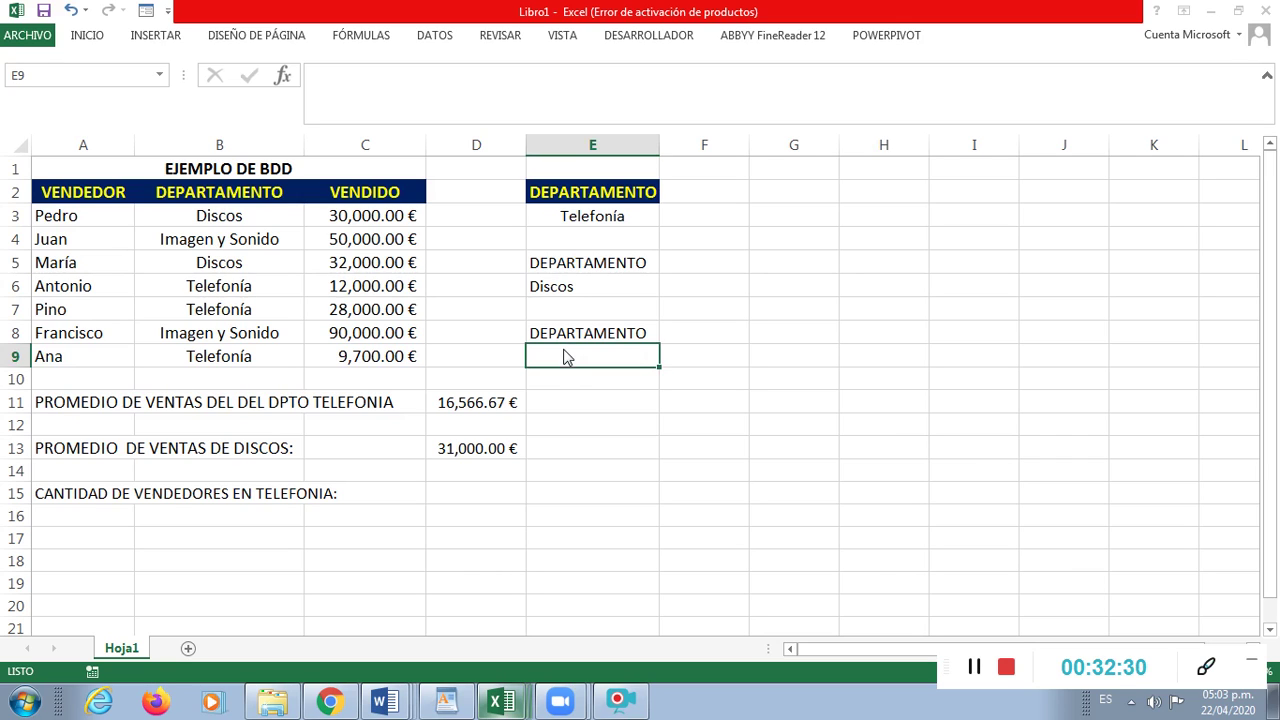
click(577, 336)
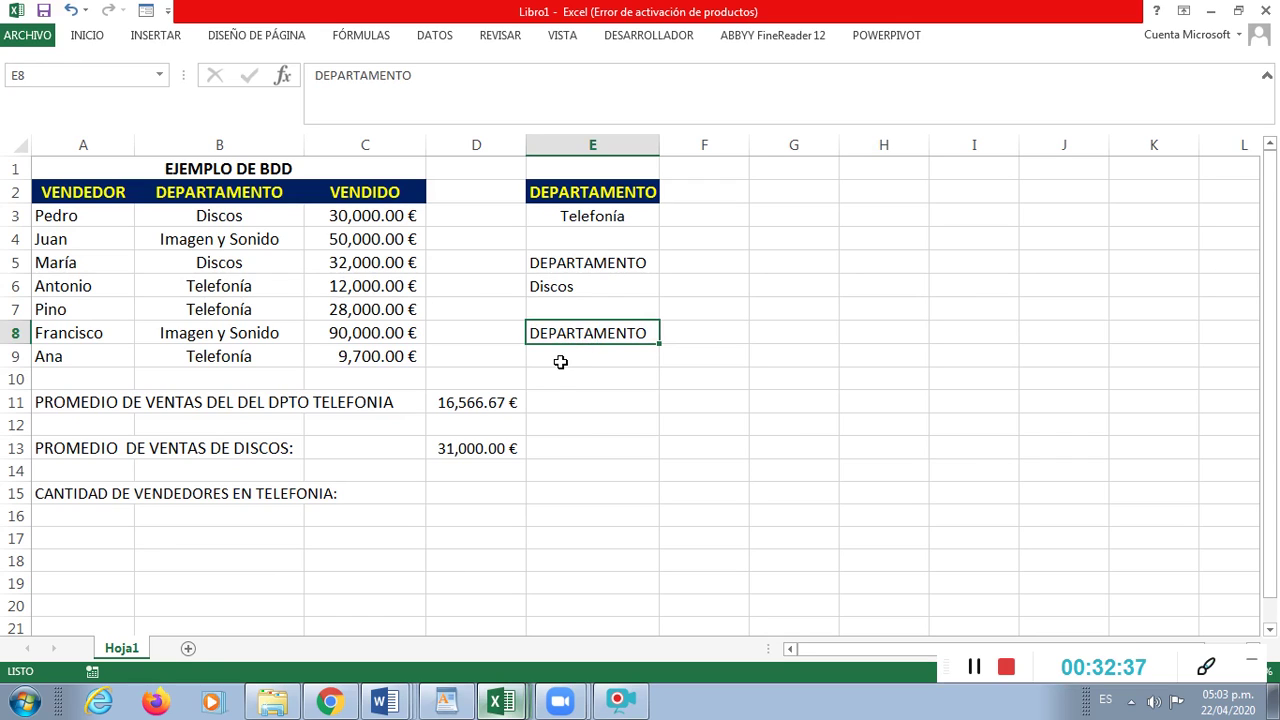
click(566, 360)
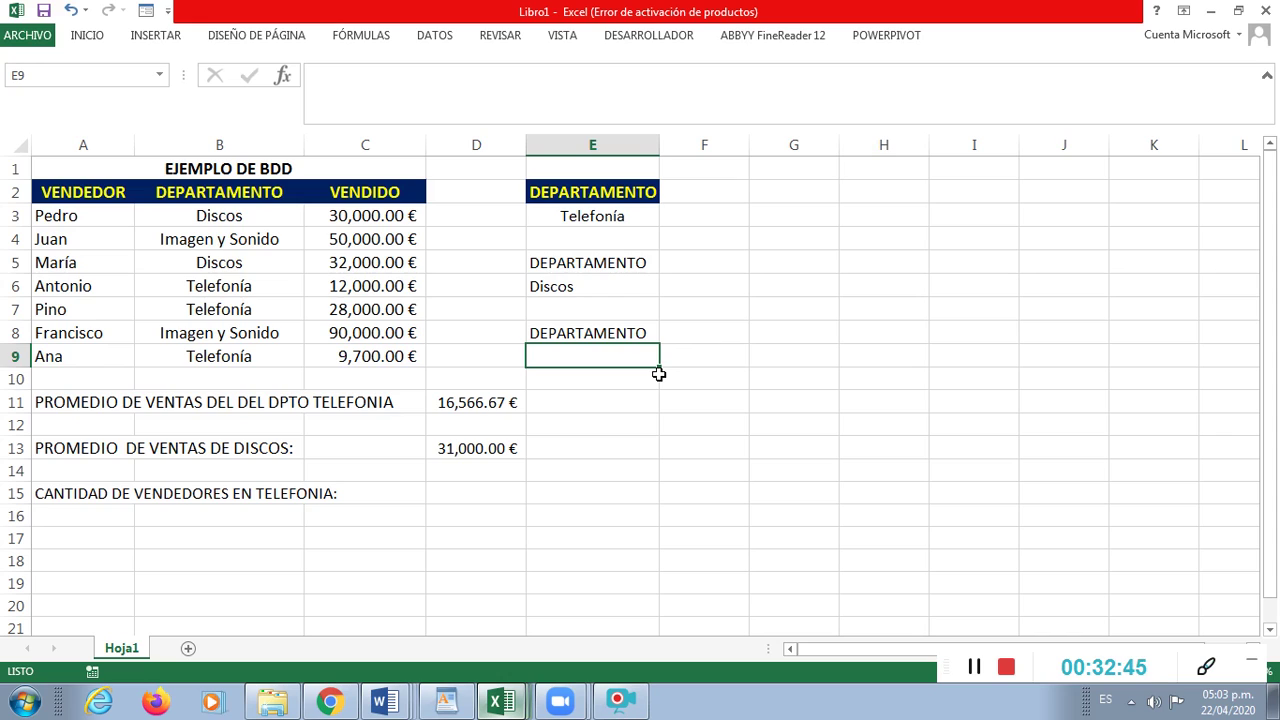
text(T)
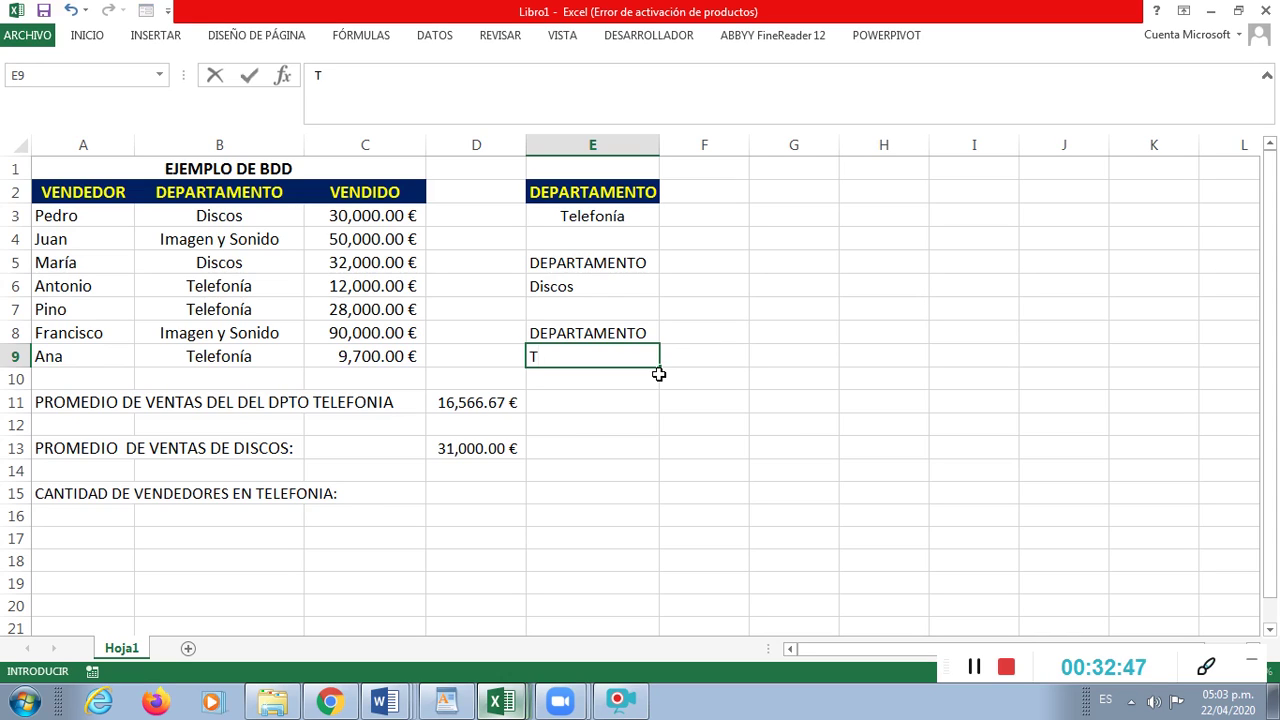
text(ele)
text(fo)
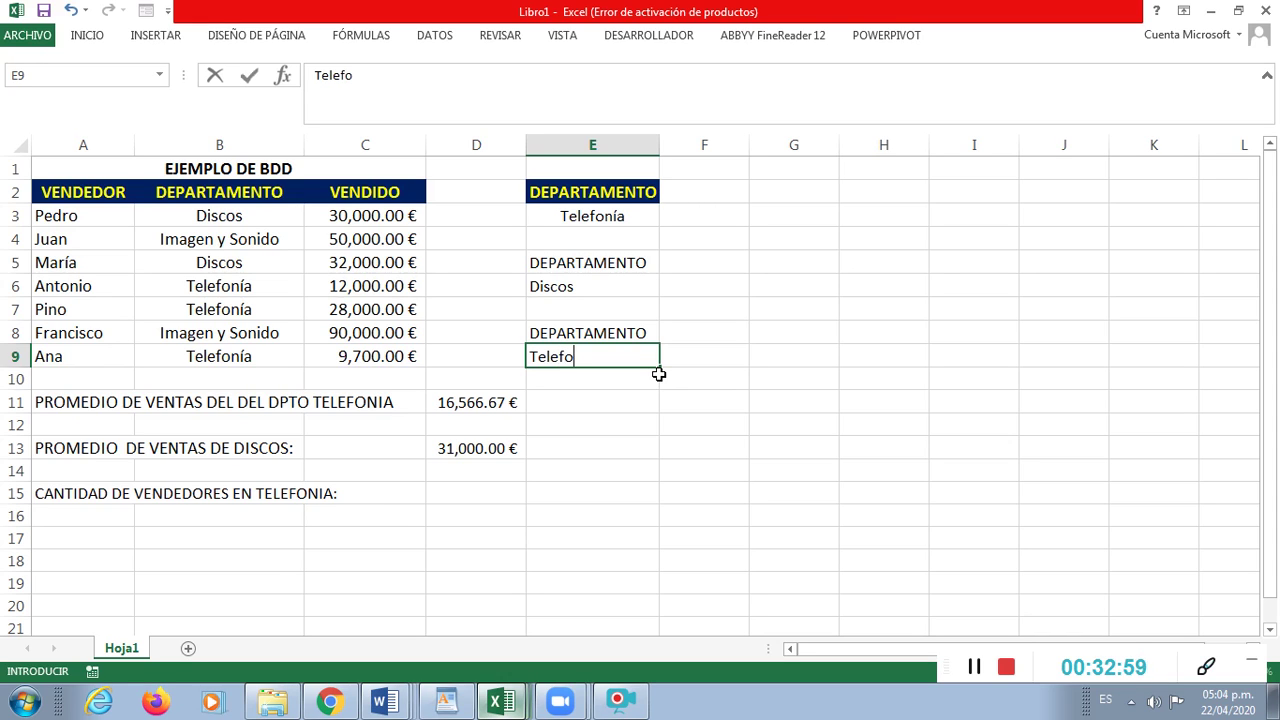
text(nía)
key(Return)
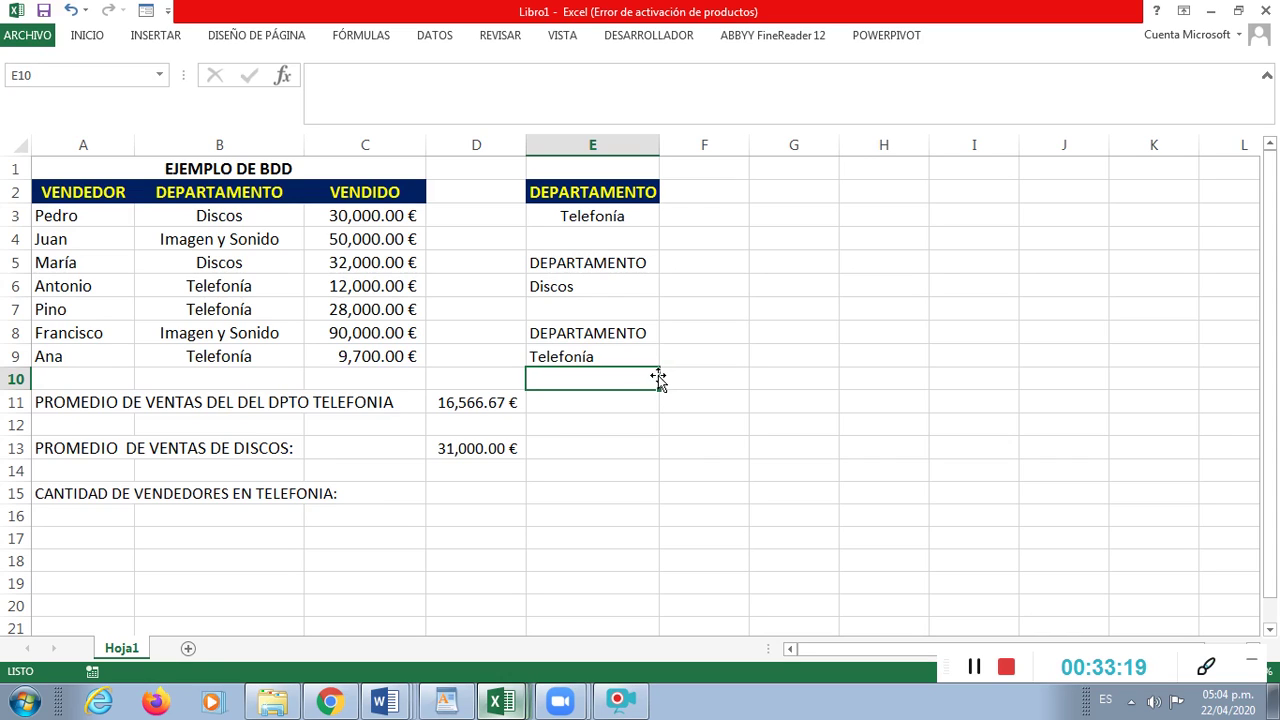
Step: Inspect the average formula in D11, the criterion in E3, and the ranges referenced by the BDCONTAR formula in D15
click(468, 404)
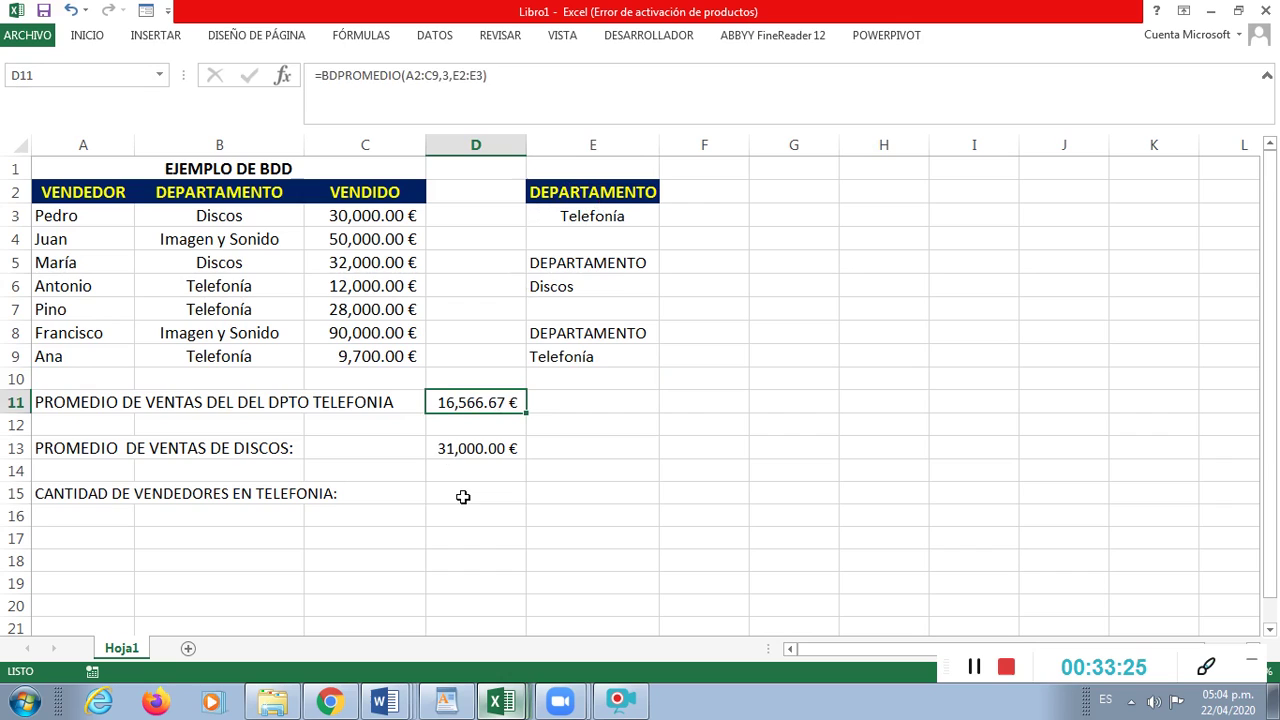
click(462, 496)
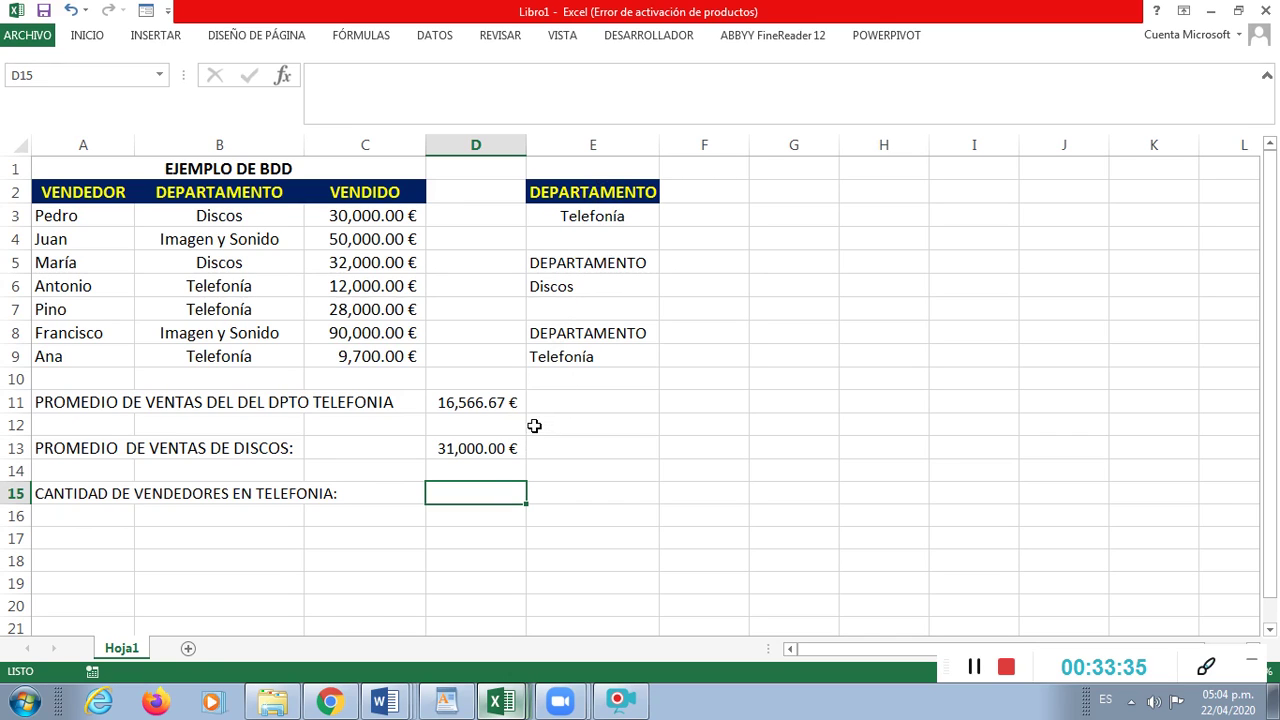
click(565, 213)
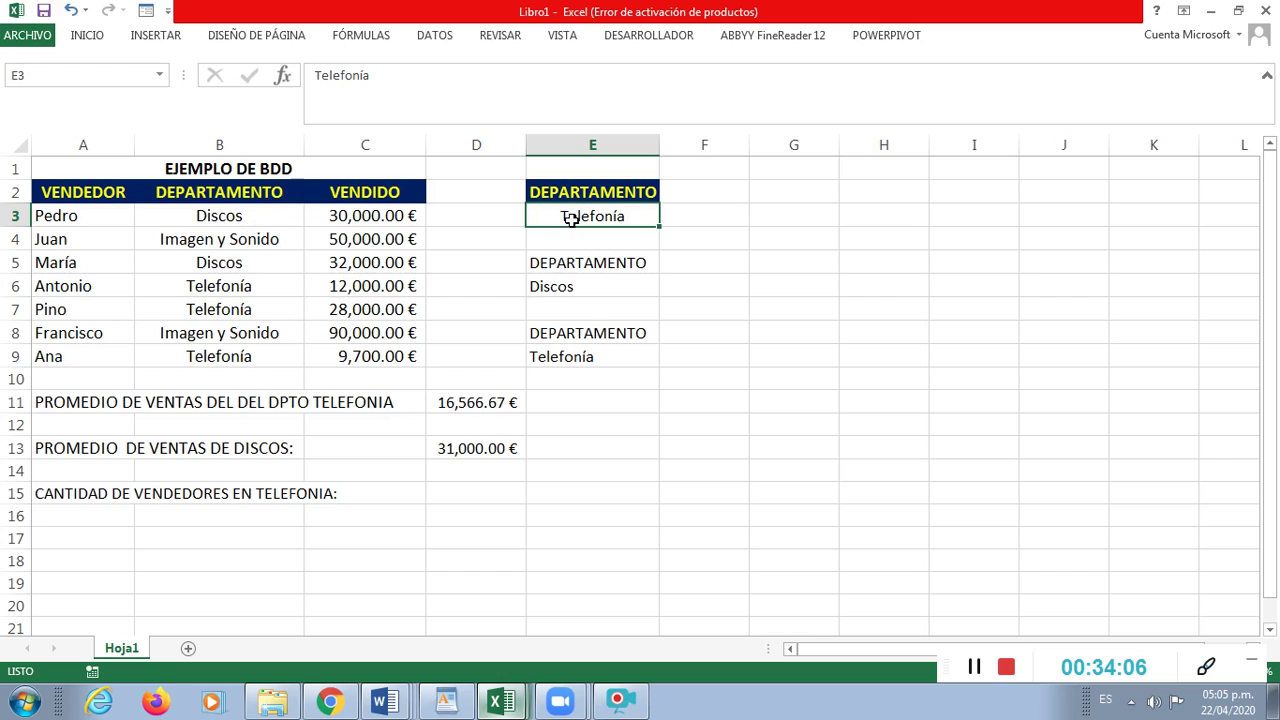
click(469, 495)
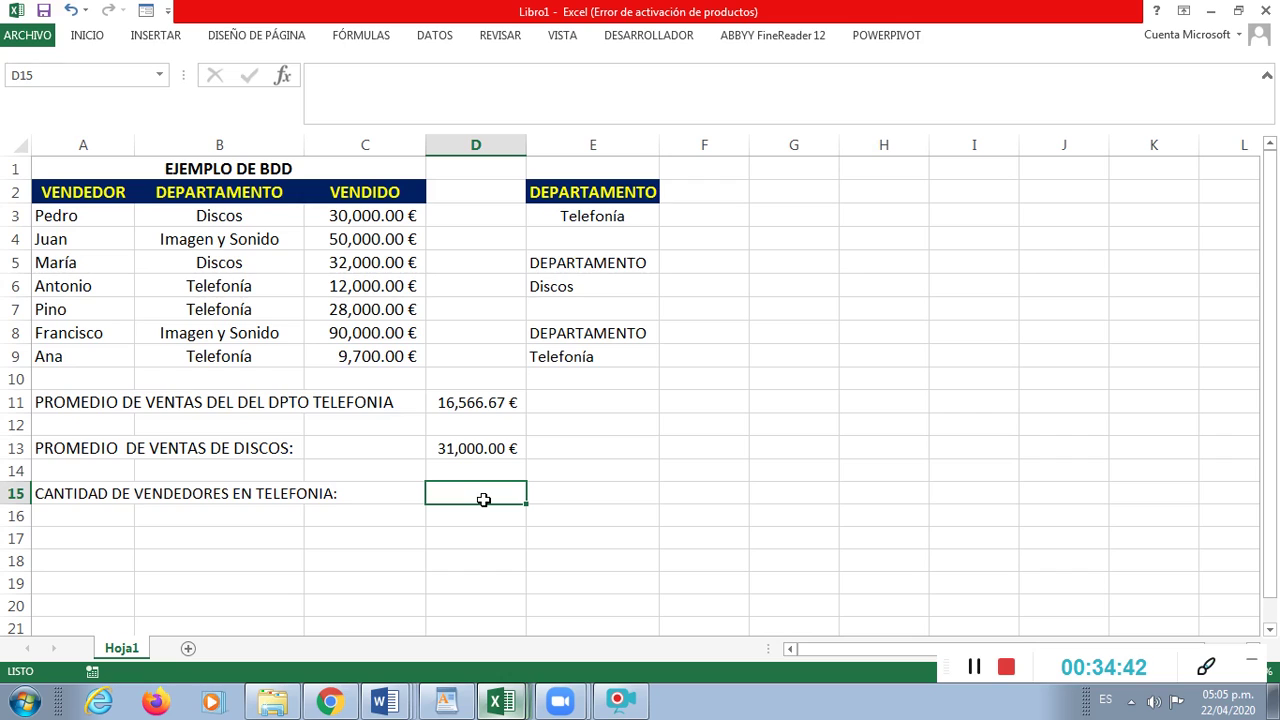
click(974, 666)
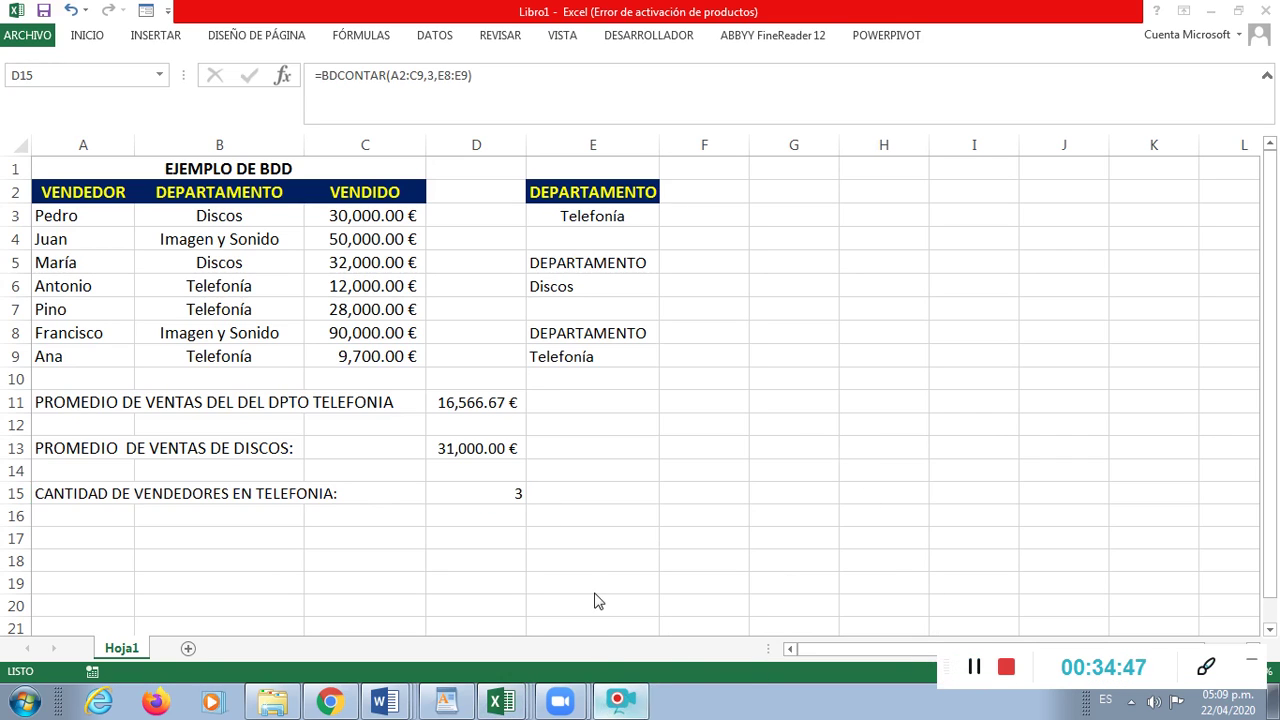
key(F2)
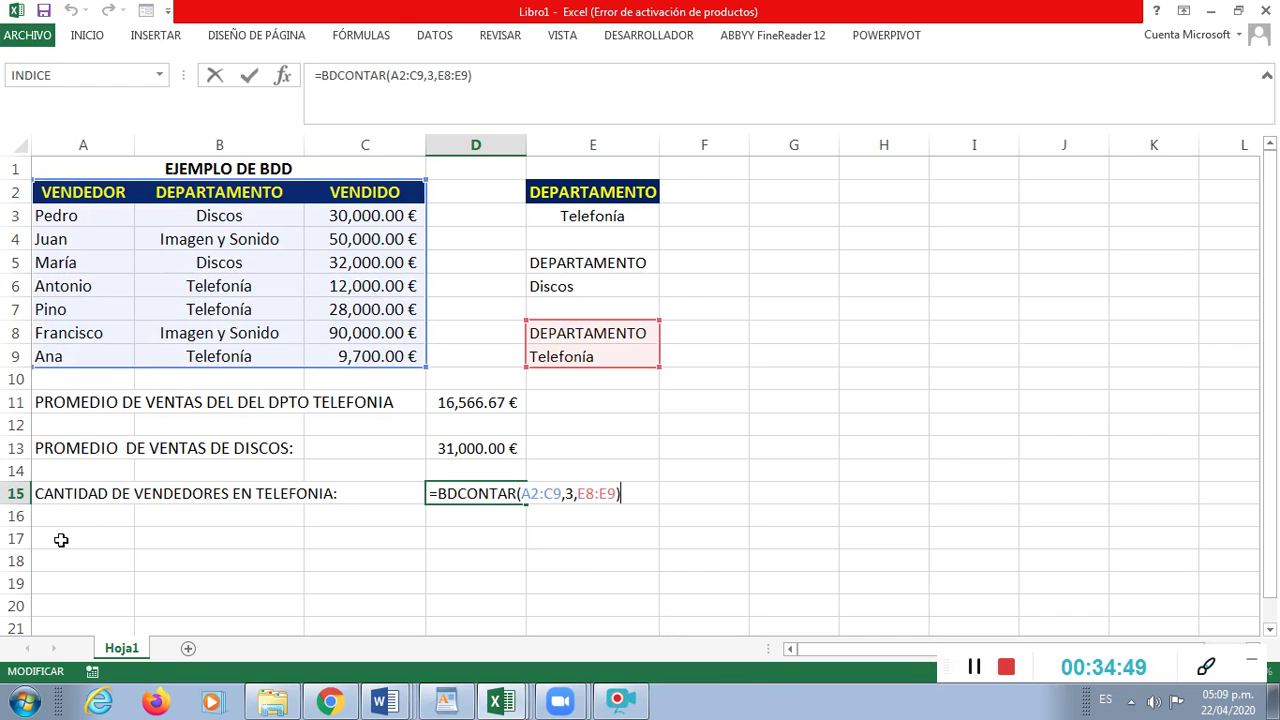
click(85, 542)
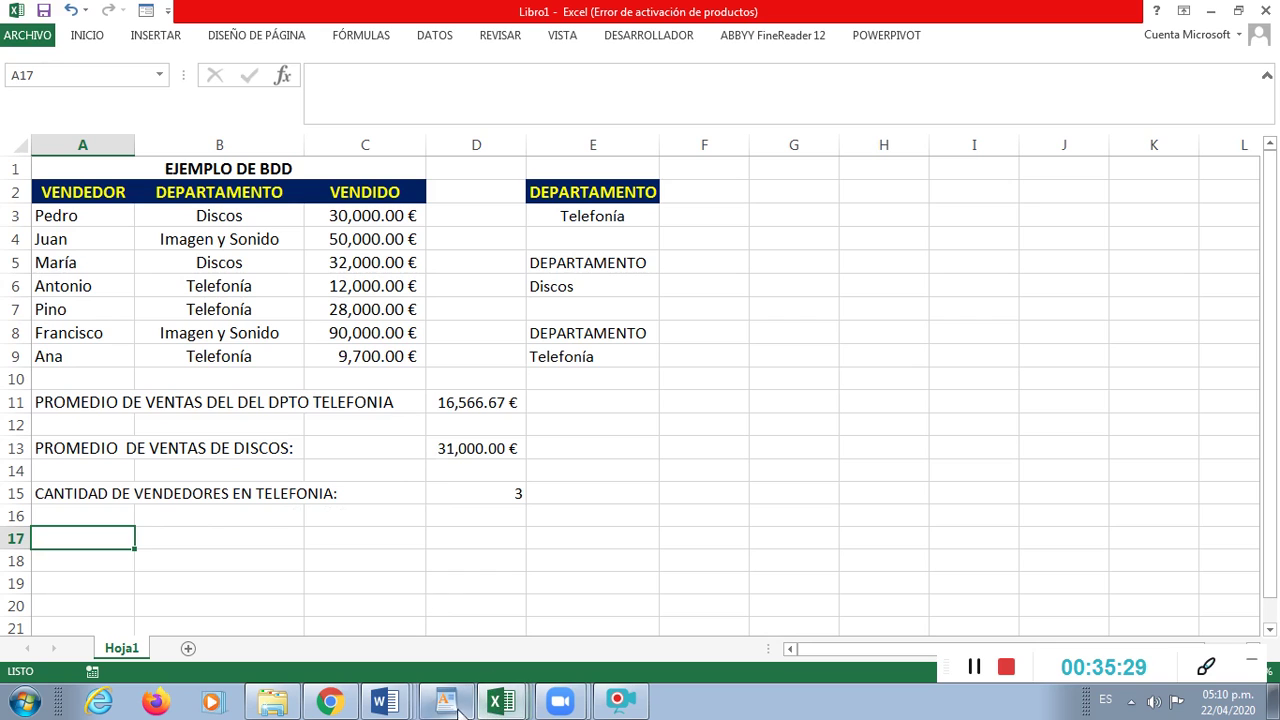
Step: Switch to the Word document and examine the syntax, description and example of the BDCONTARA function
click(385, 701)
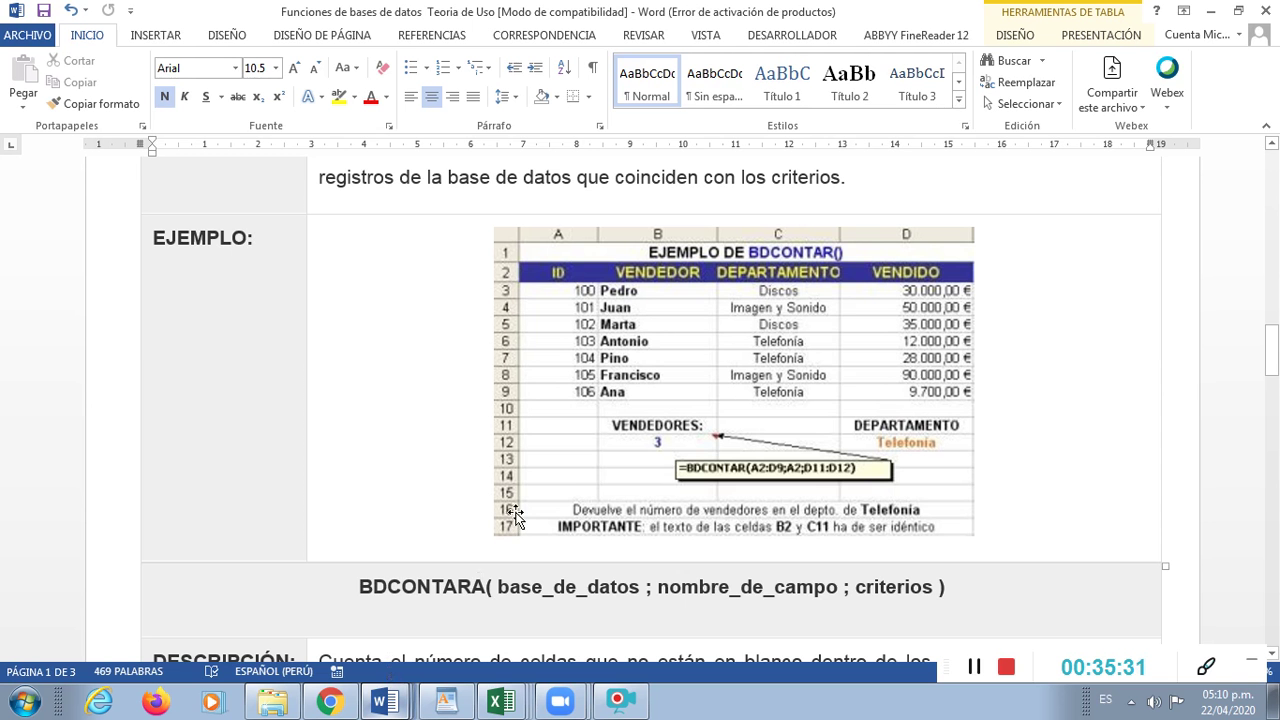
scroll(515, 514, down, 5)
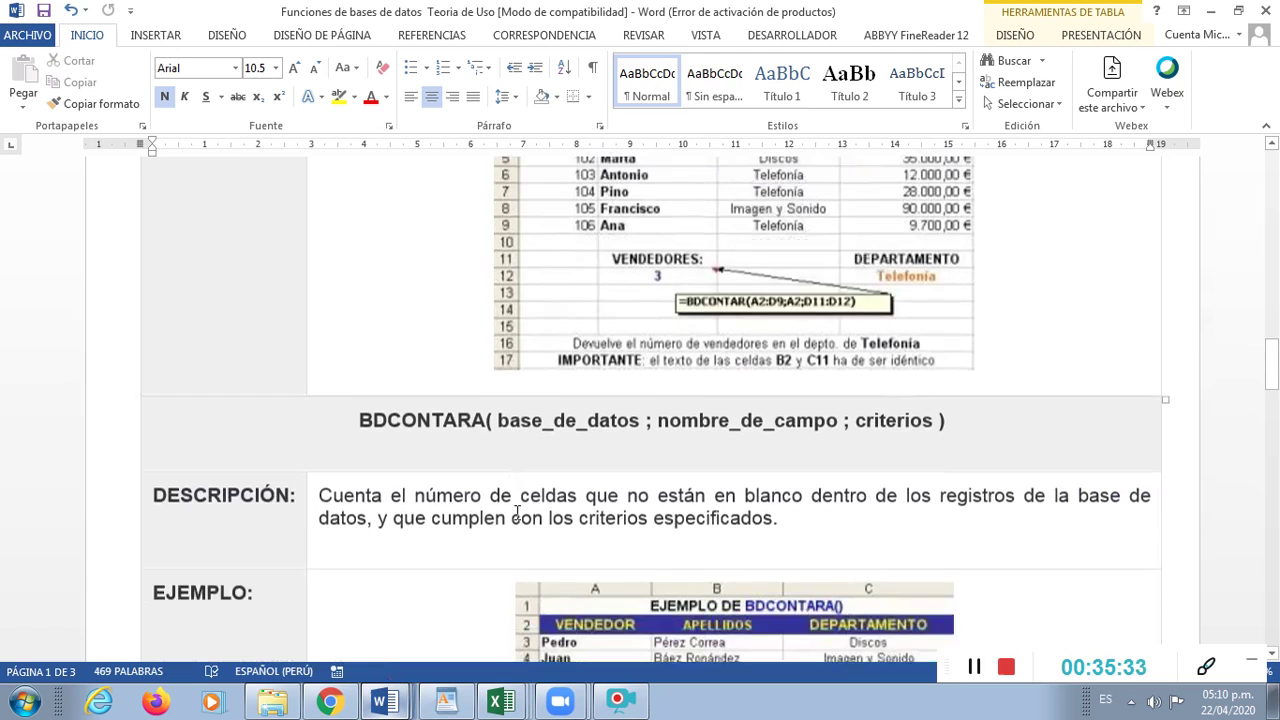
scroll(515, 514, up, 12)
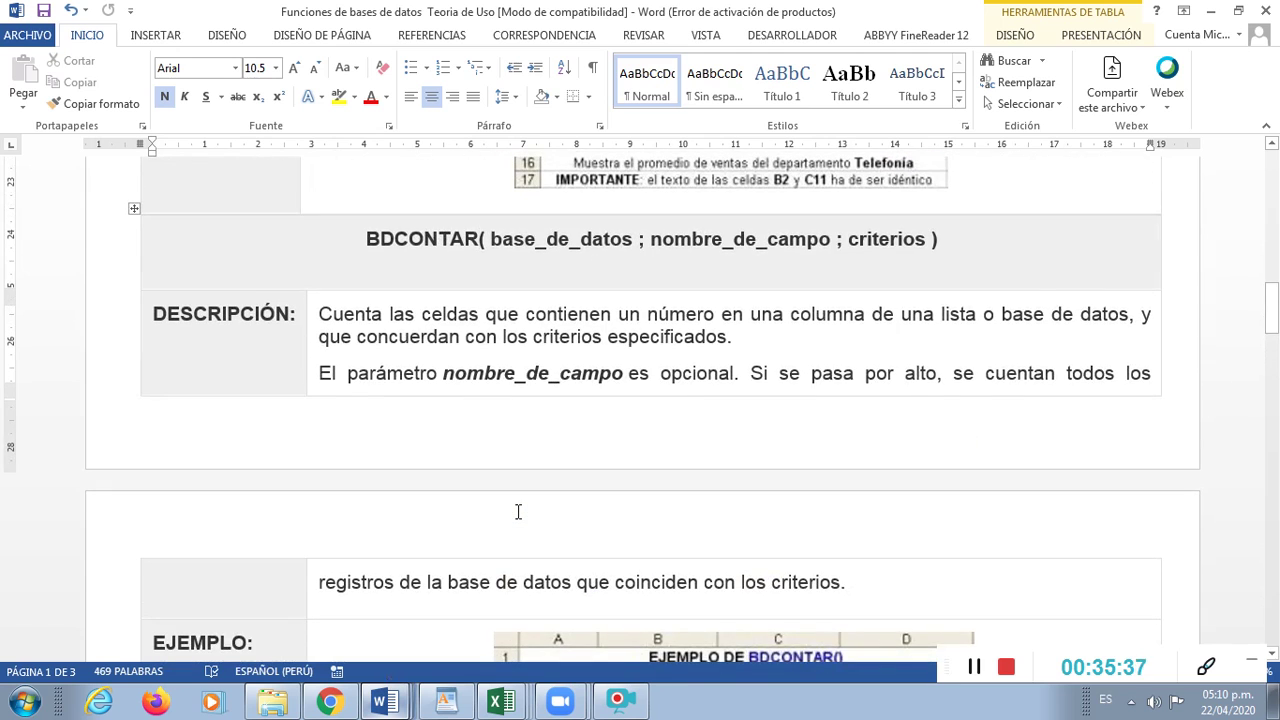
scroll(518, 512, down, 1)
scroll(518, 512, down, 9)
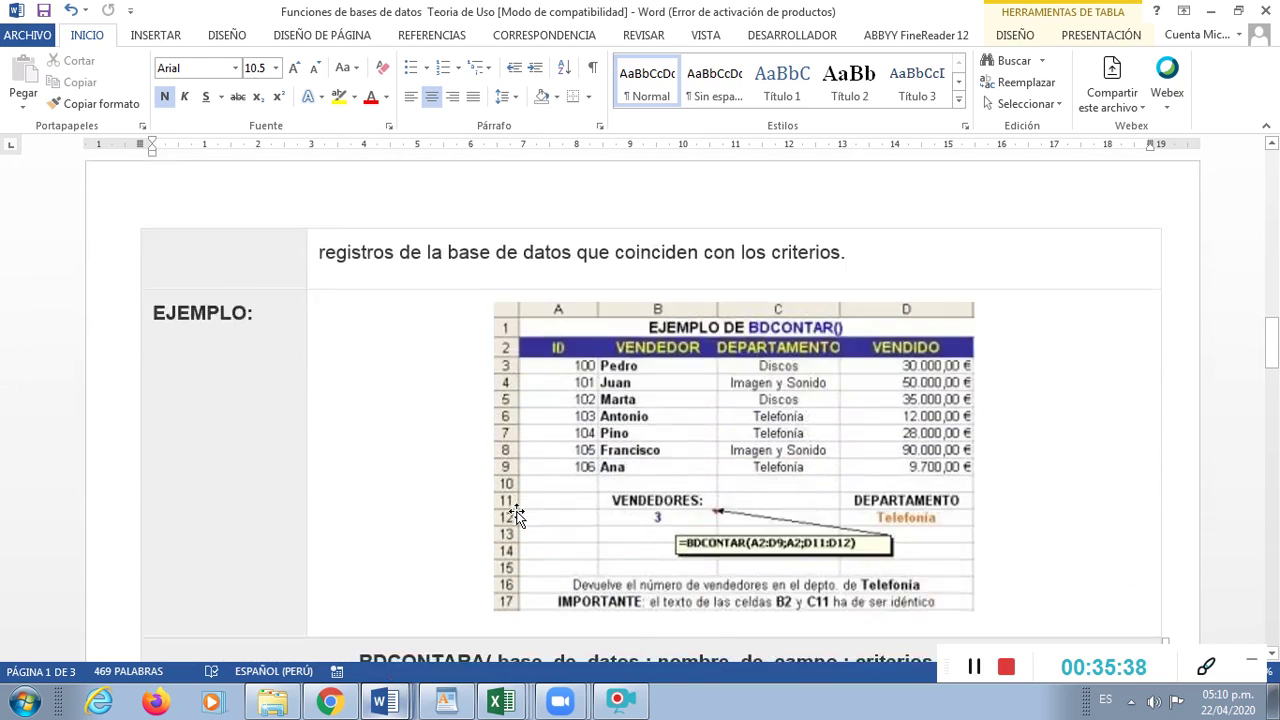
scroll(518, 514, down, 1)
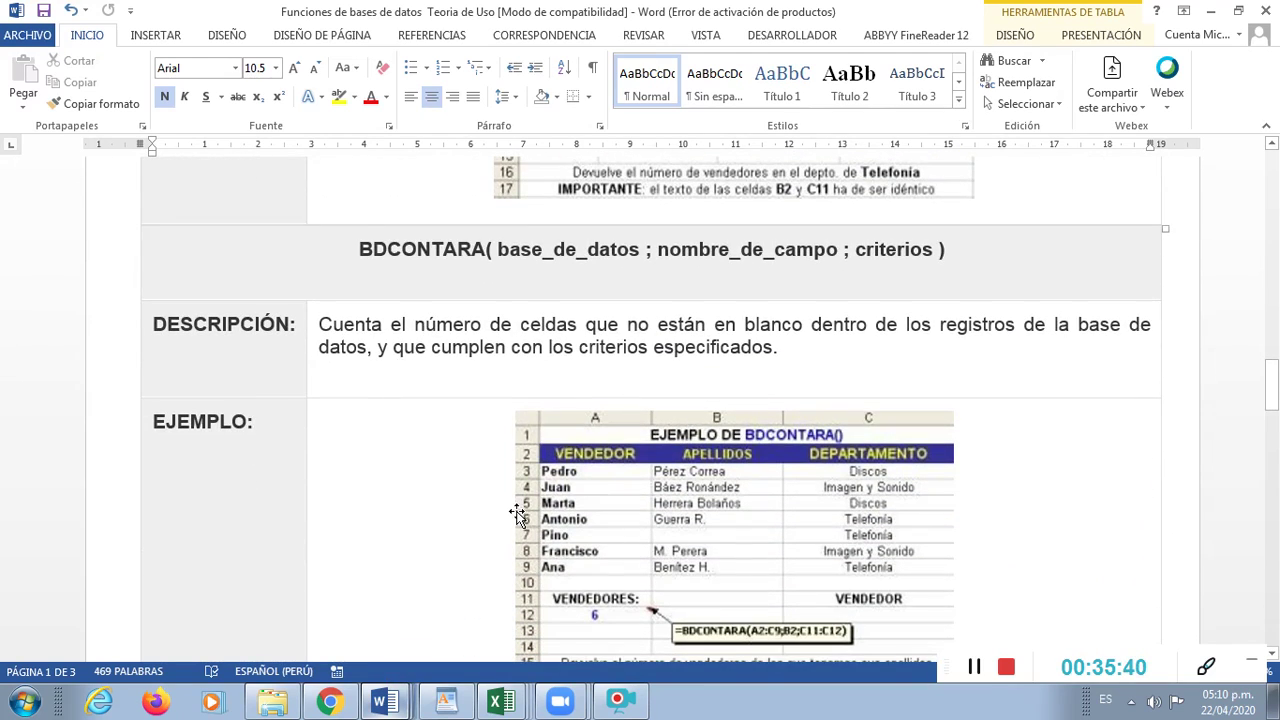
drag(361, 254, 489, 251)
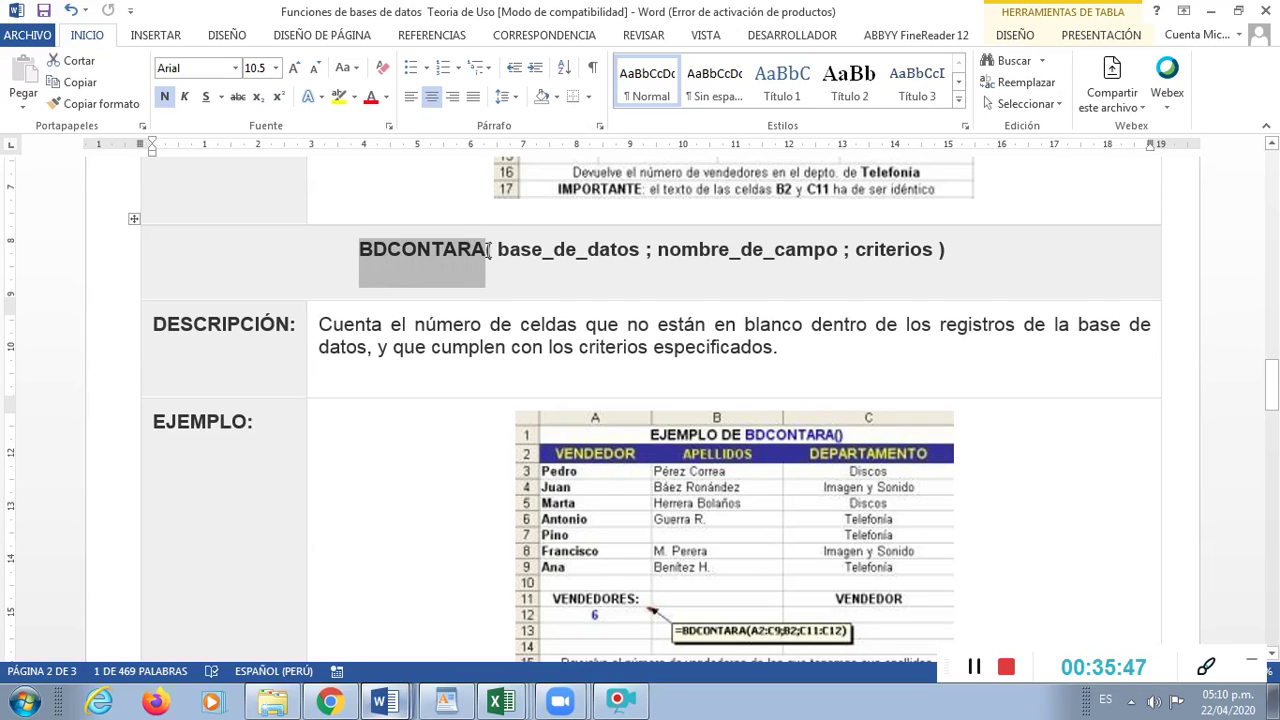
click(443, 322)
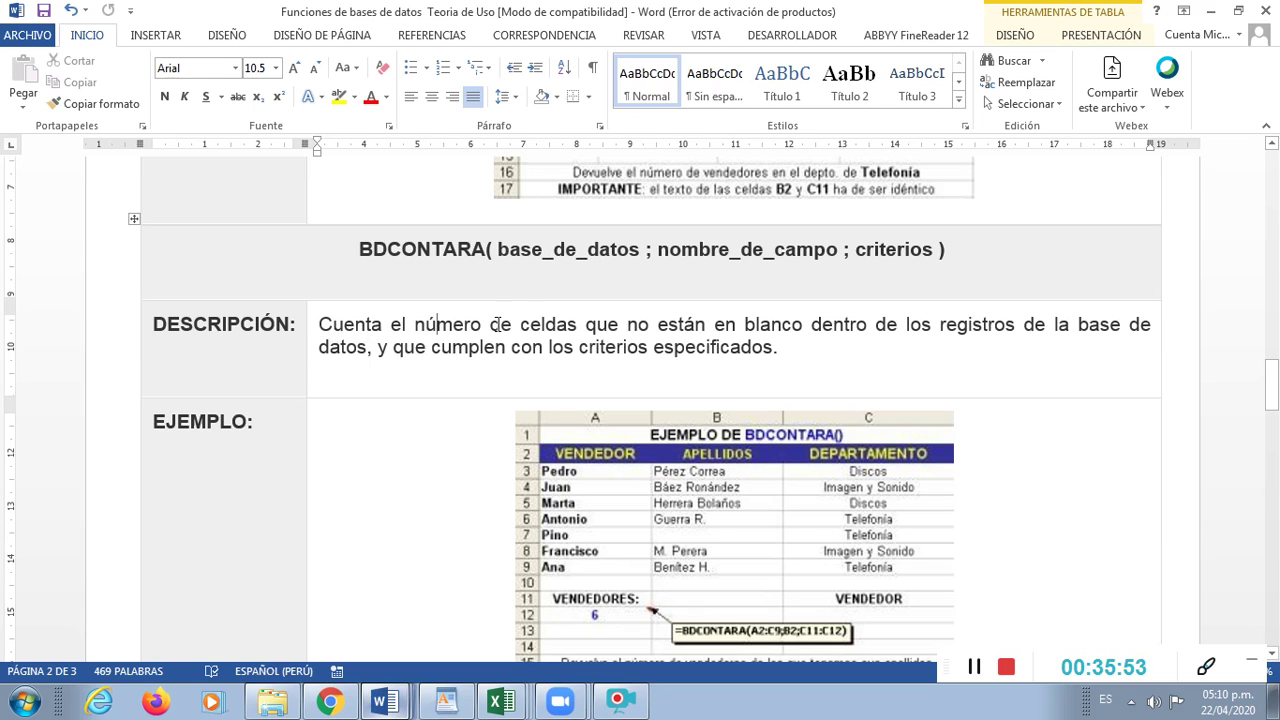
click(976, 672)
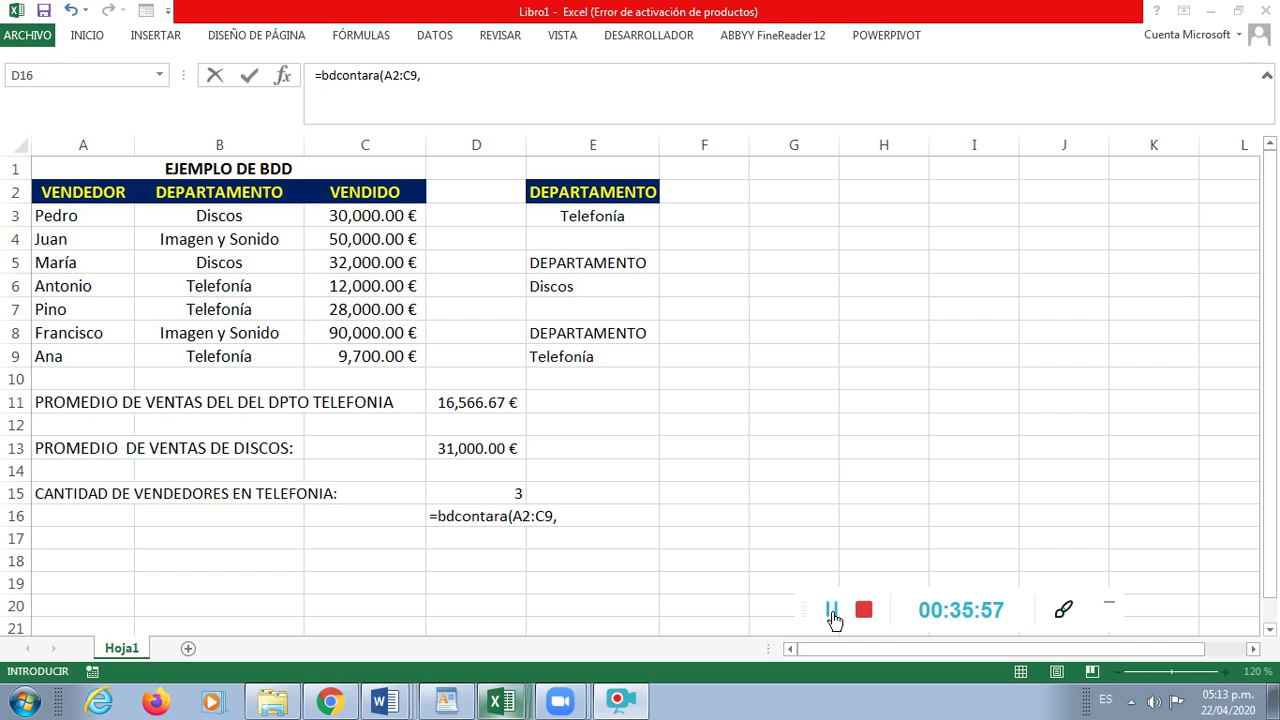
Step: Switch to the Zoom meeting, share the screen with the participants and return to the Excel workbook
click(566, 518)
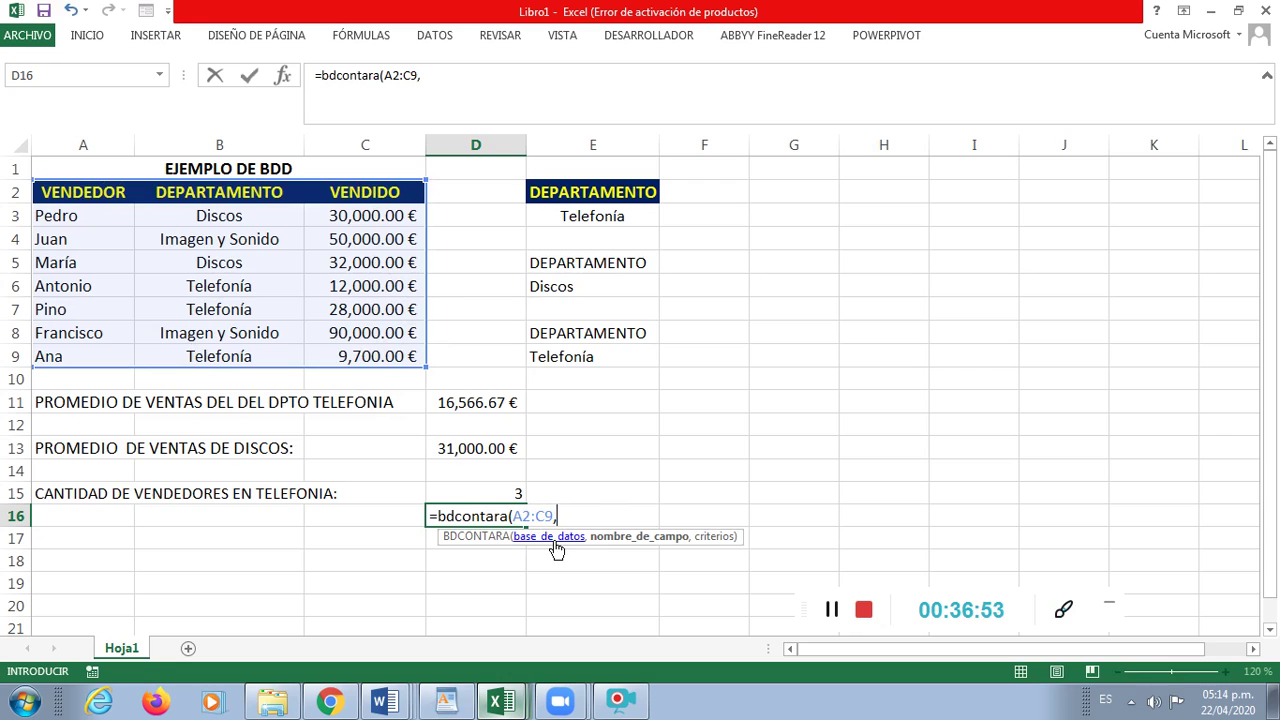
click(565, 664)
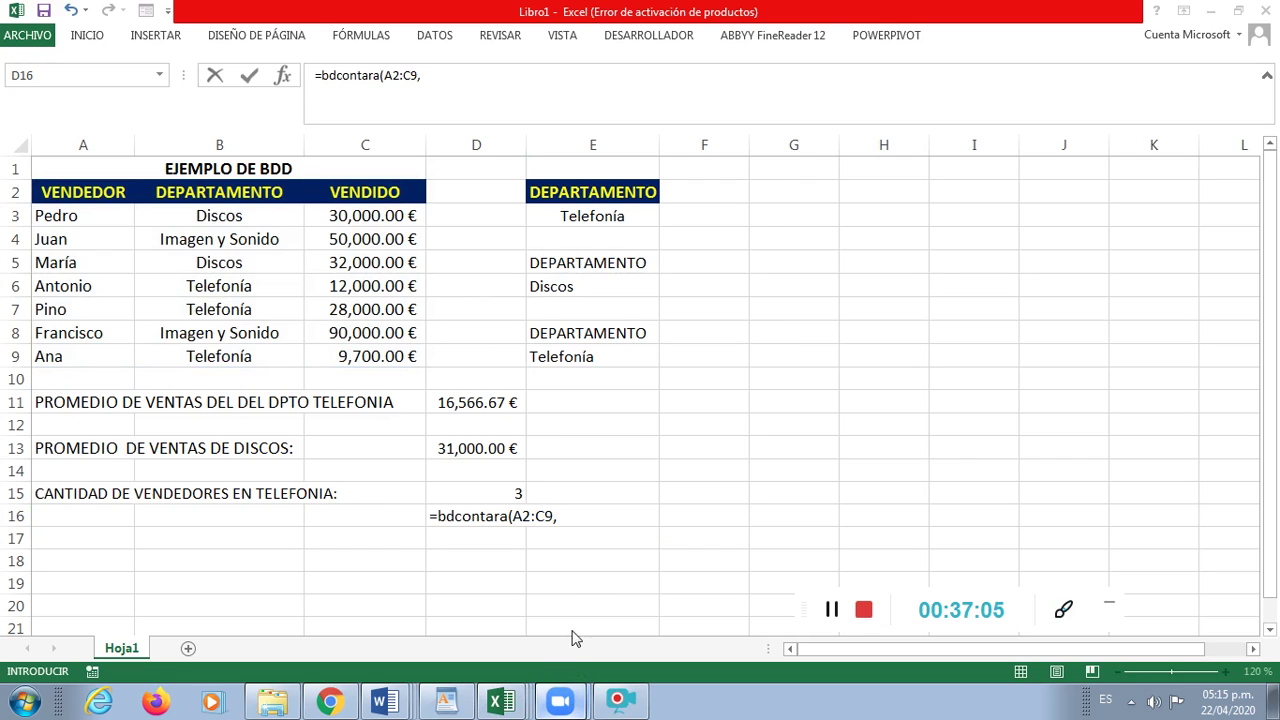
click(753, 18)
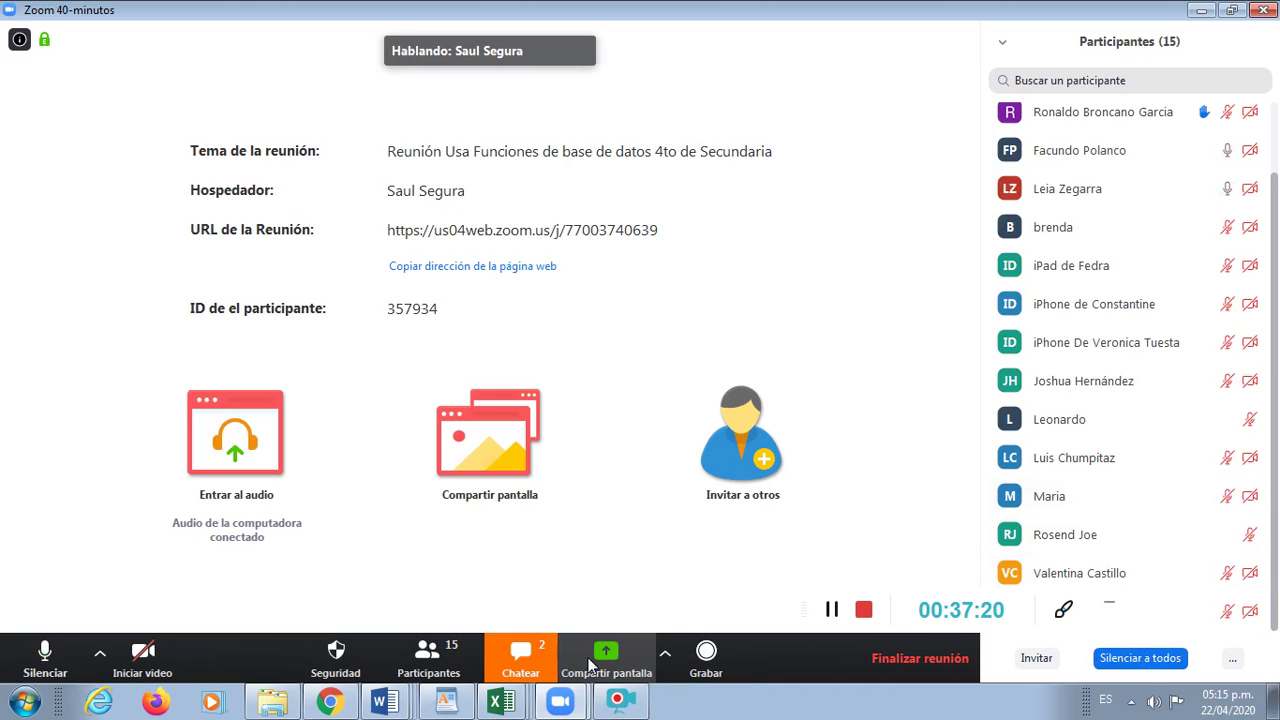
double_click(270, 179)
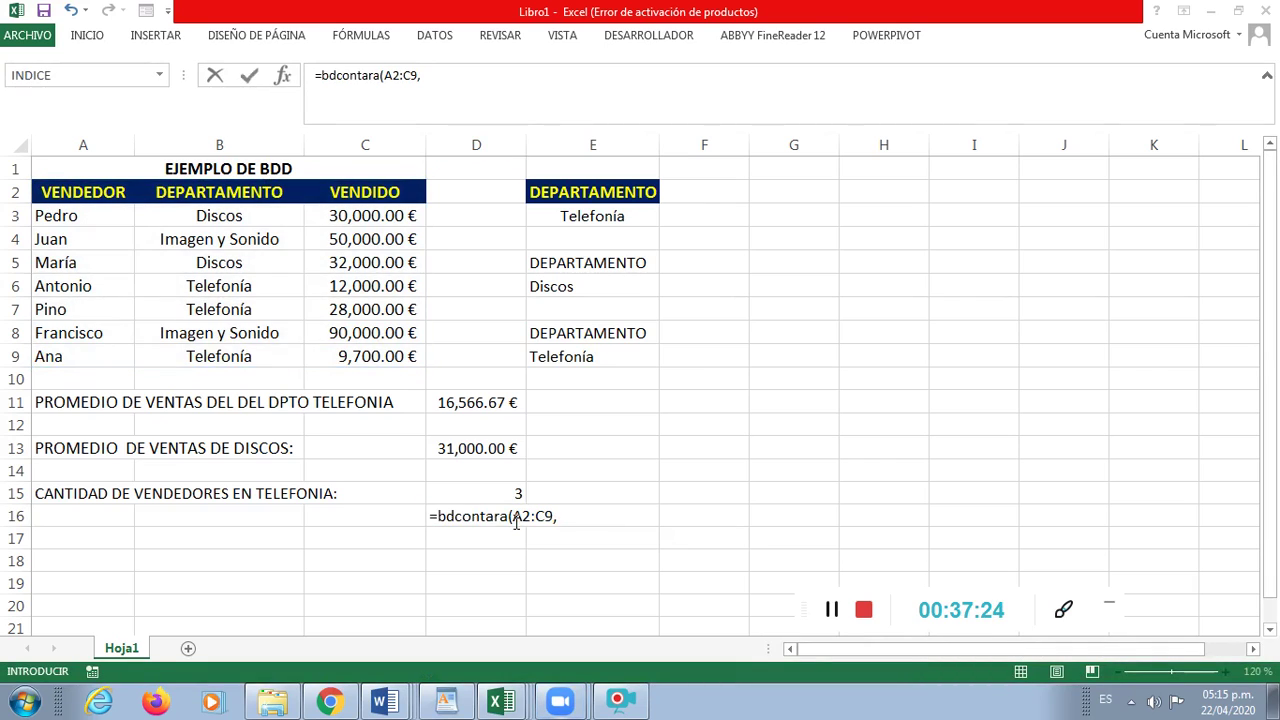
Step: Complete the formula in cell D16 as =BDCONTARA(A2:C9,1,E8:E9), using field 1 and the Telefonía criteria range, and reselect the cell
click(570, 521)
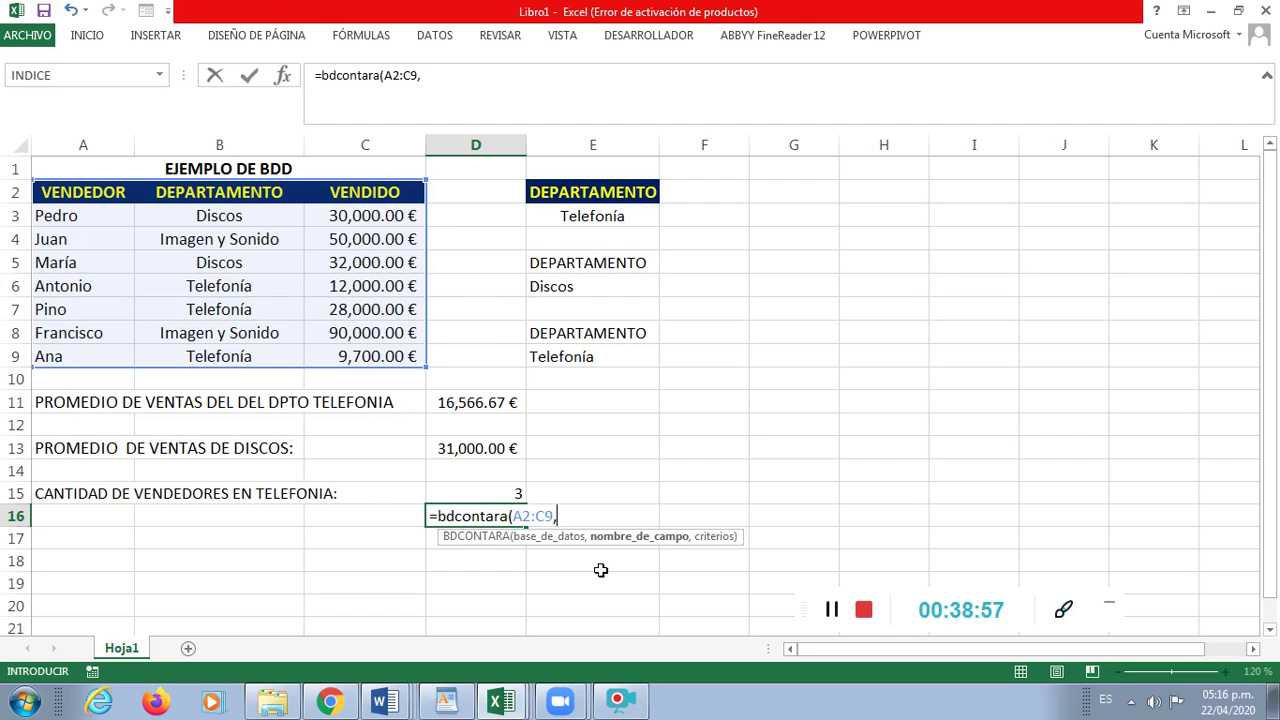
text(1,)
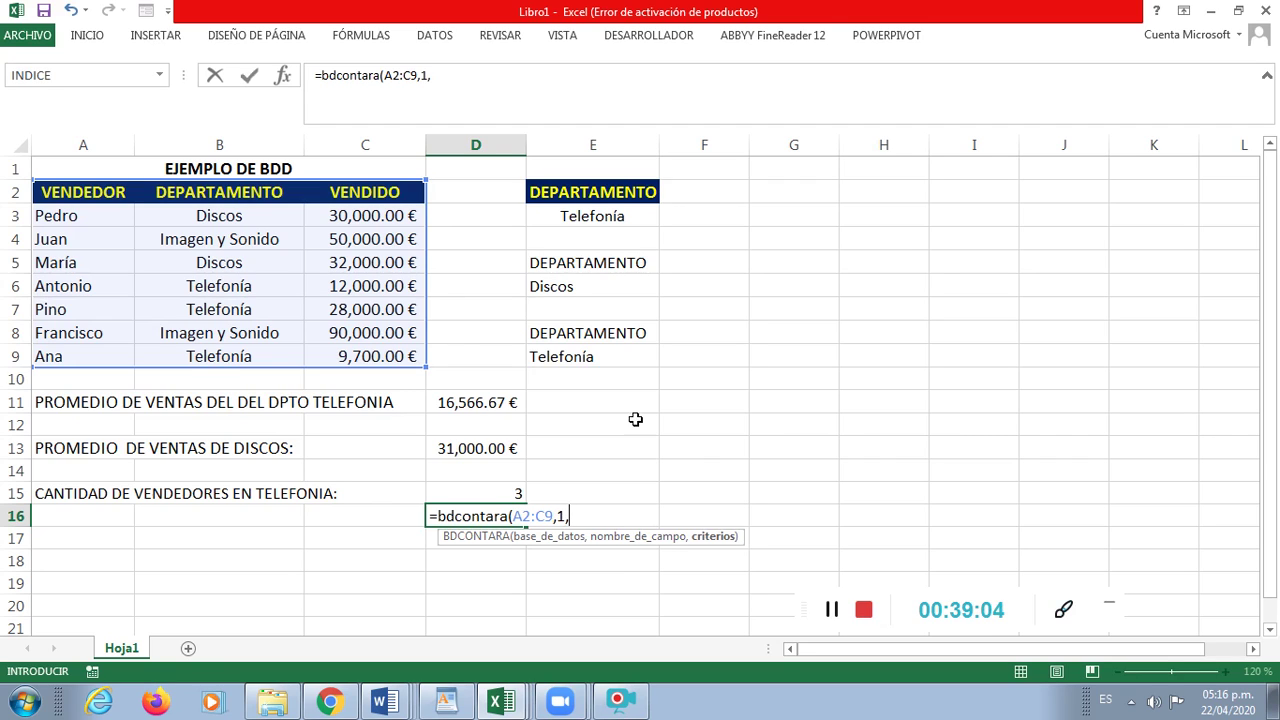
click(578, 335)
drag(578, 335, 583, 352)
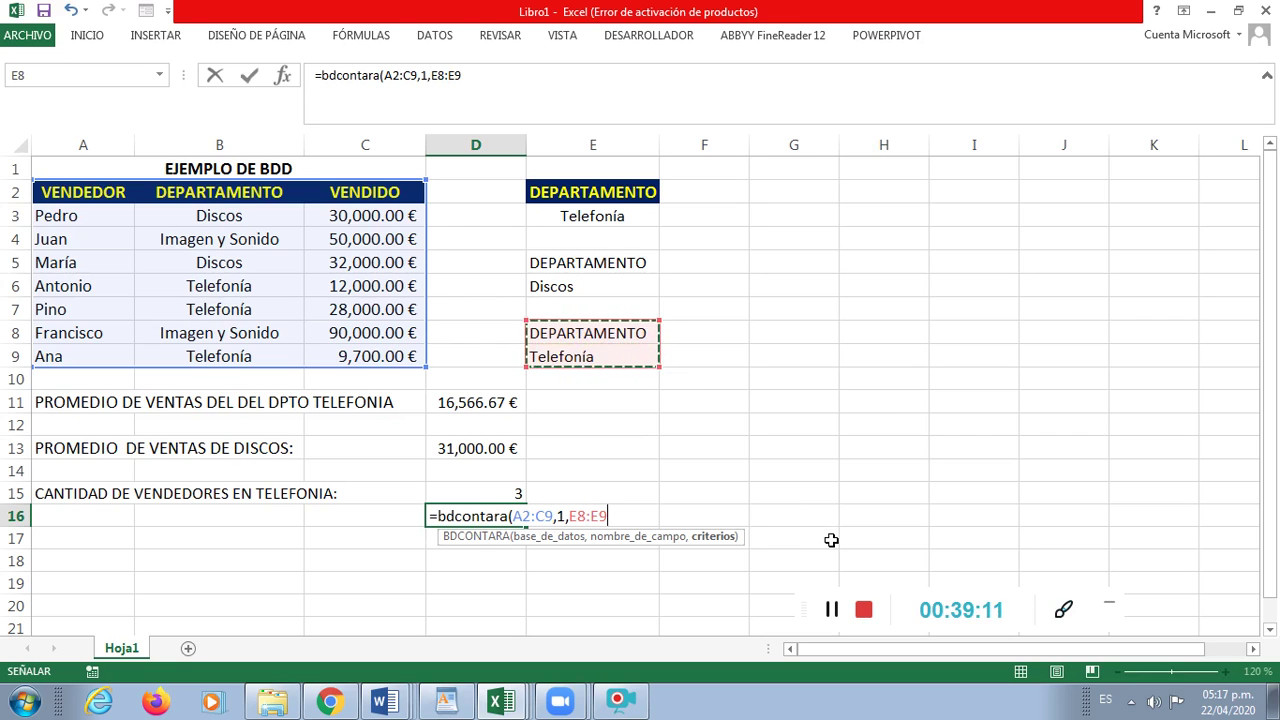
text())
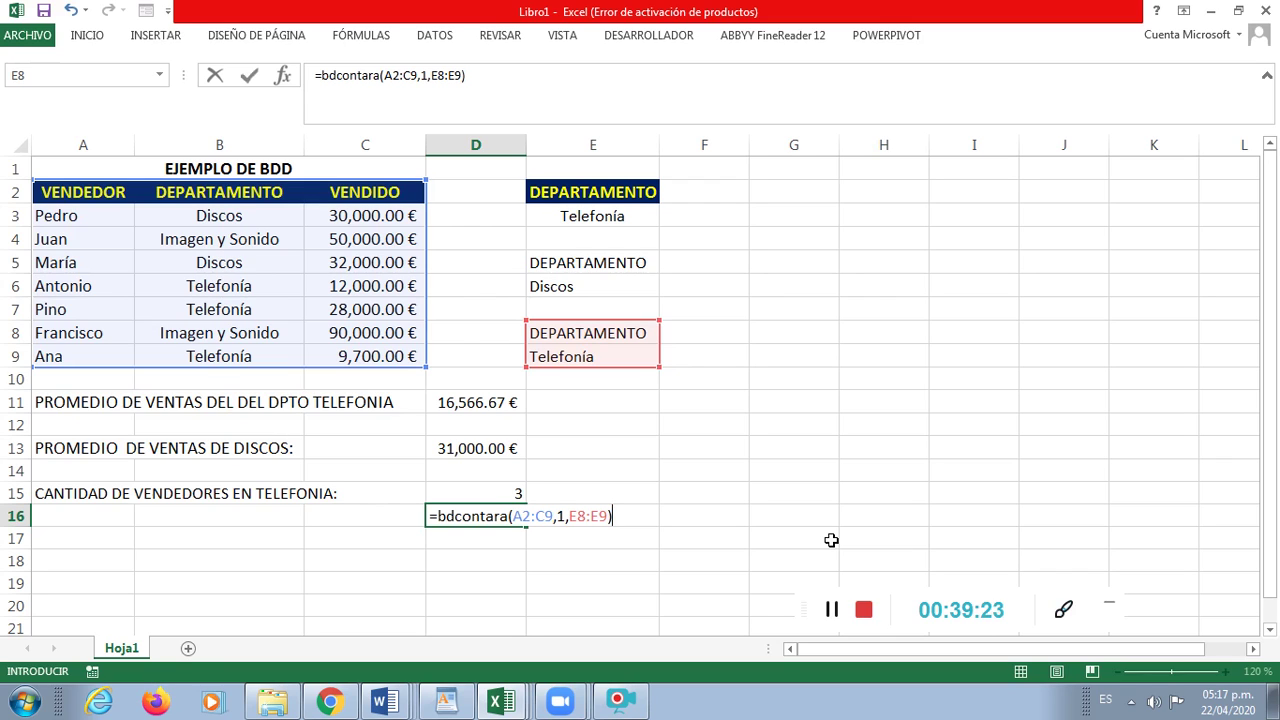
key(Return)
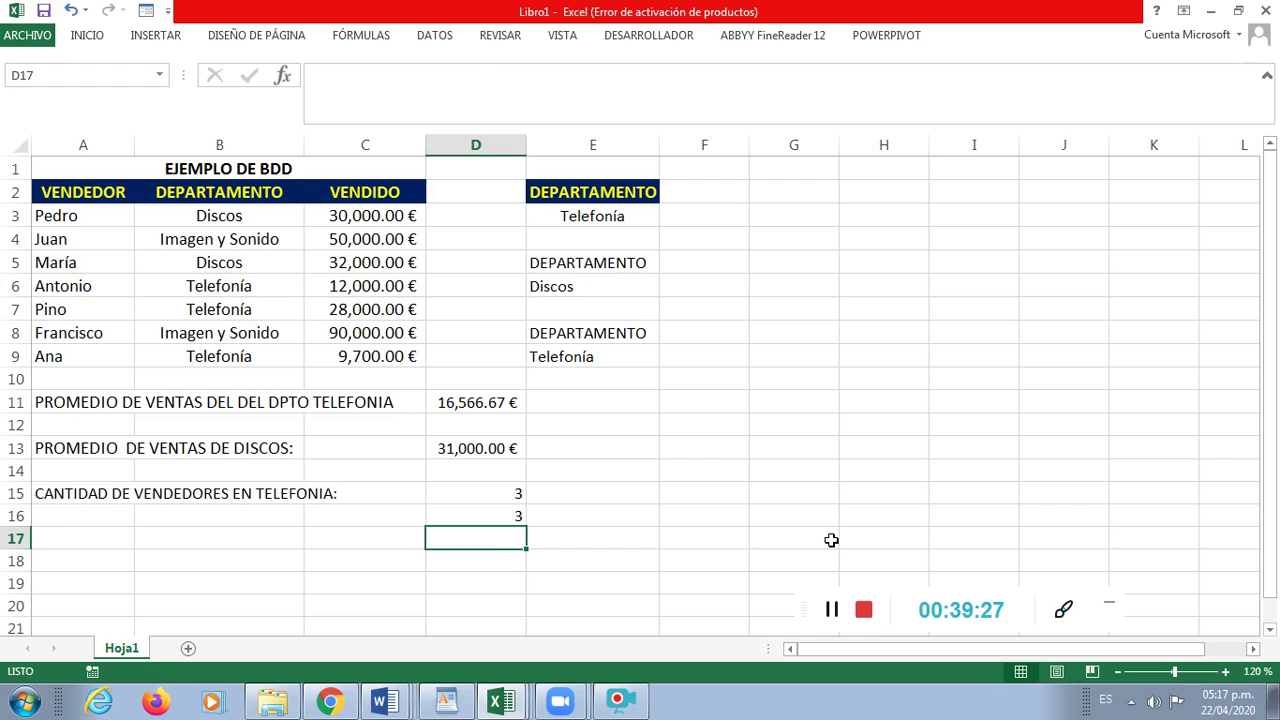
key(Up)
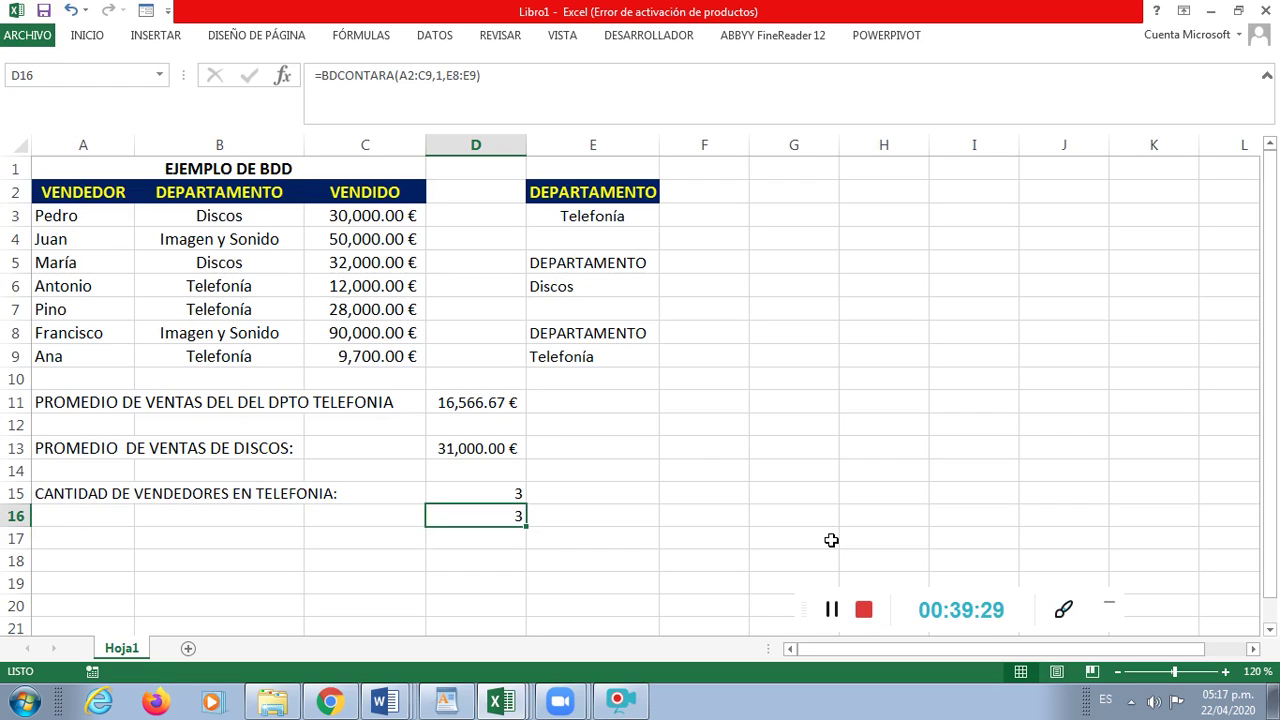